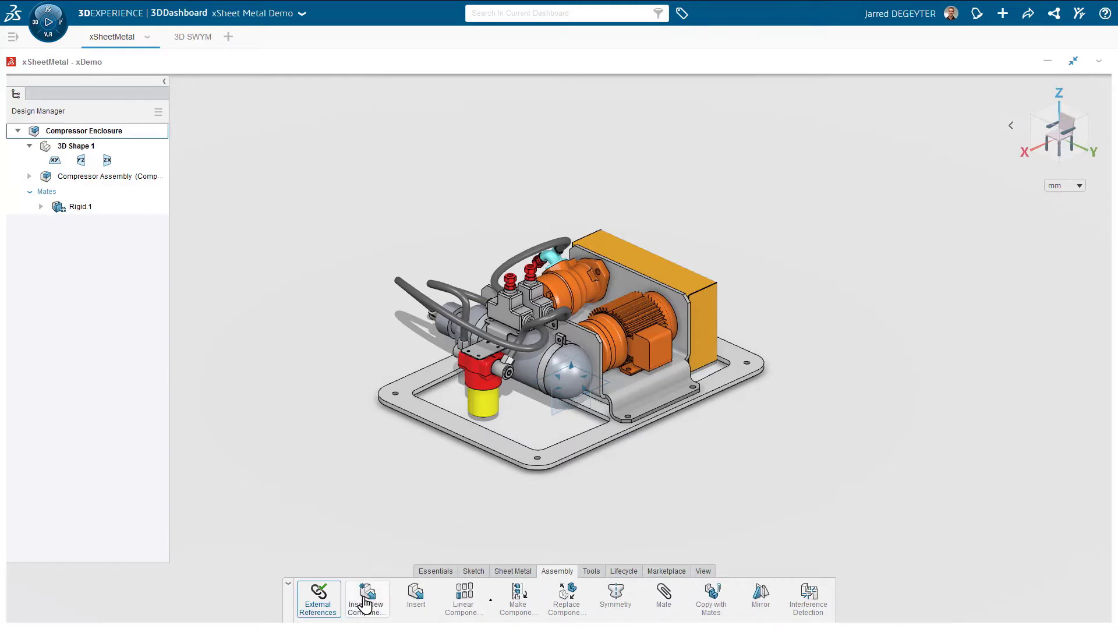
Insert a new component into the Compressor Enclosure assembly and rename it Compressor Cover.
{"action": "left_click", "coordinate": [365, 603]}
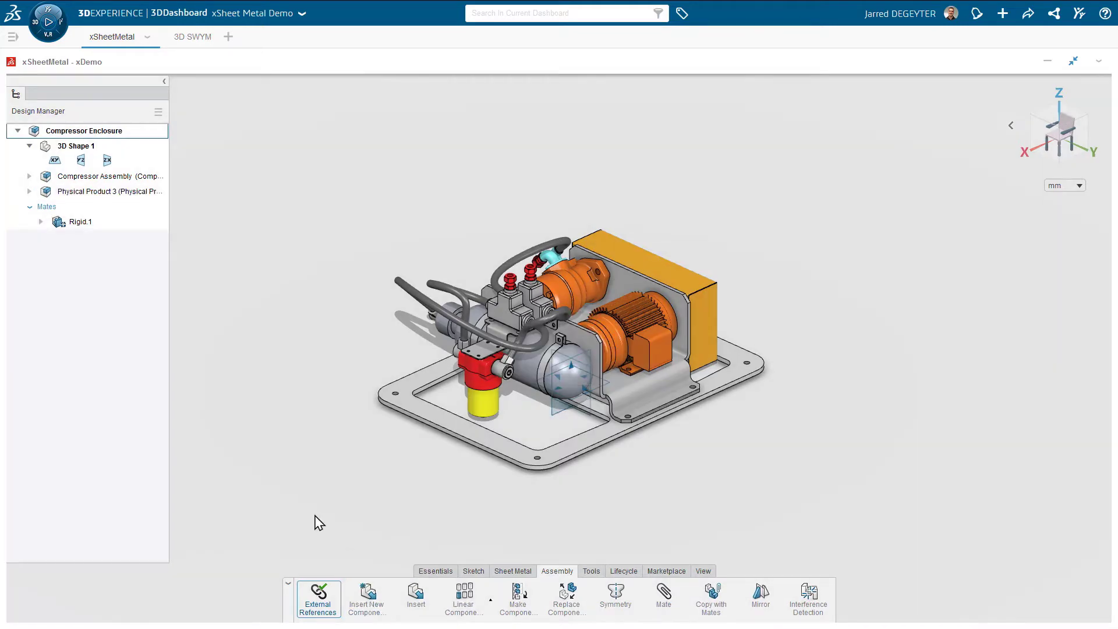
{"action": "left_click", "coordinate": [110, 195]}
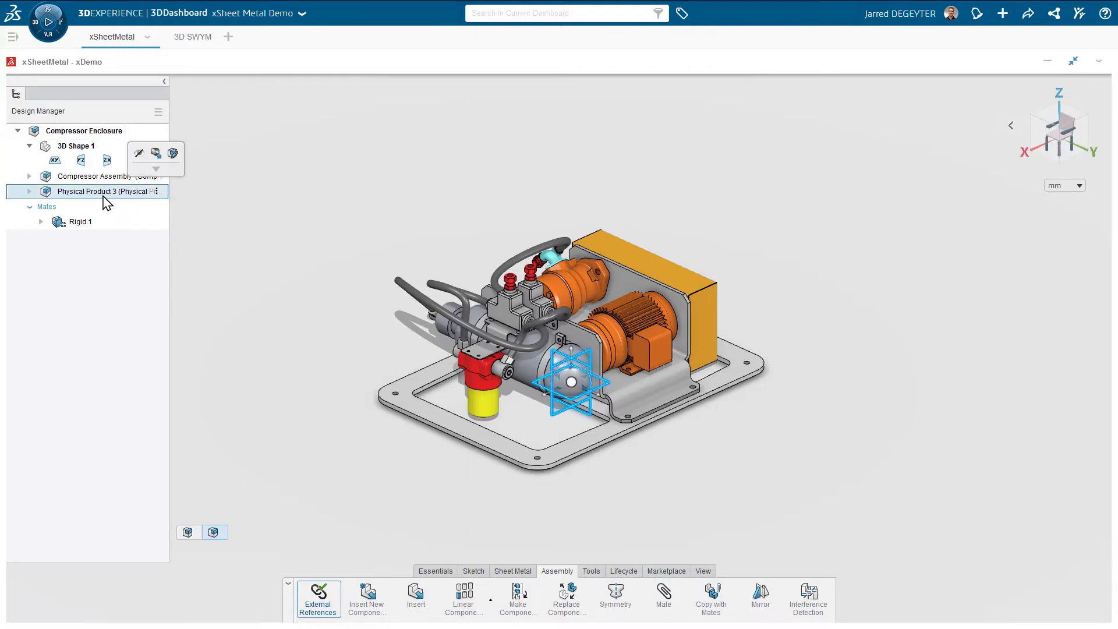
{"action": "double_click", "coordinate": [104, 192]}
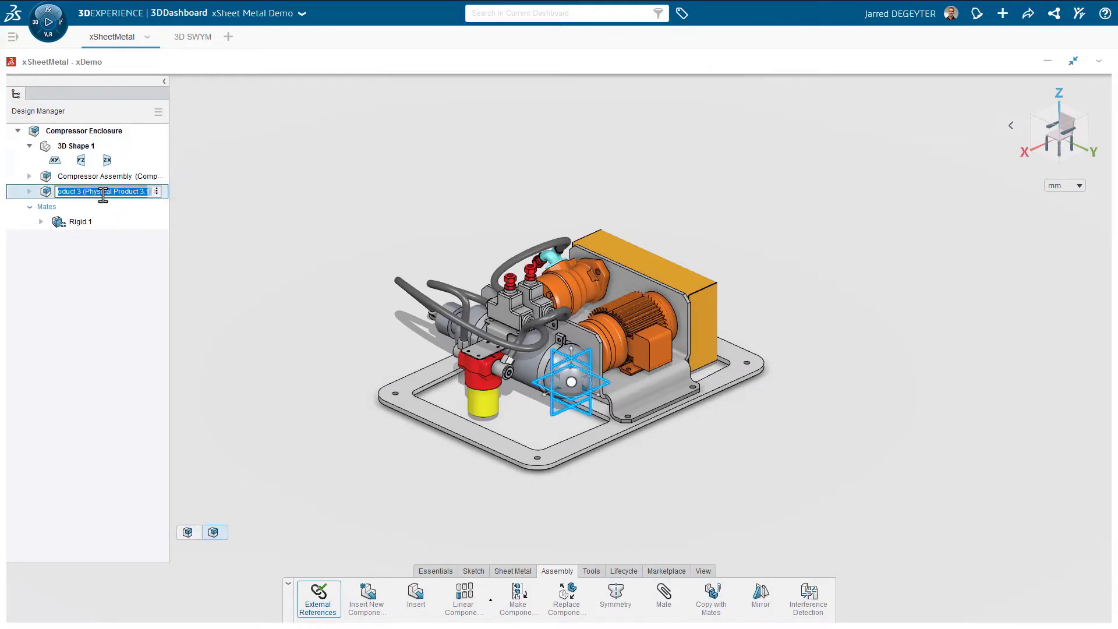
{"action": "type", "text": "Compressor Cover"}
{"action": "key", "text": "Return"}
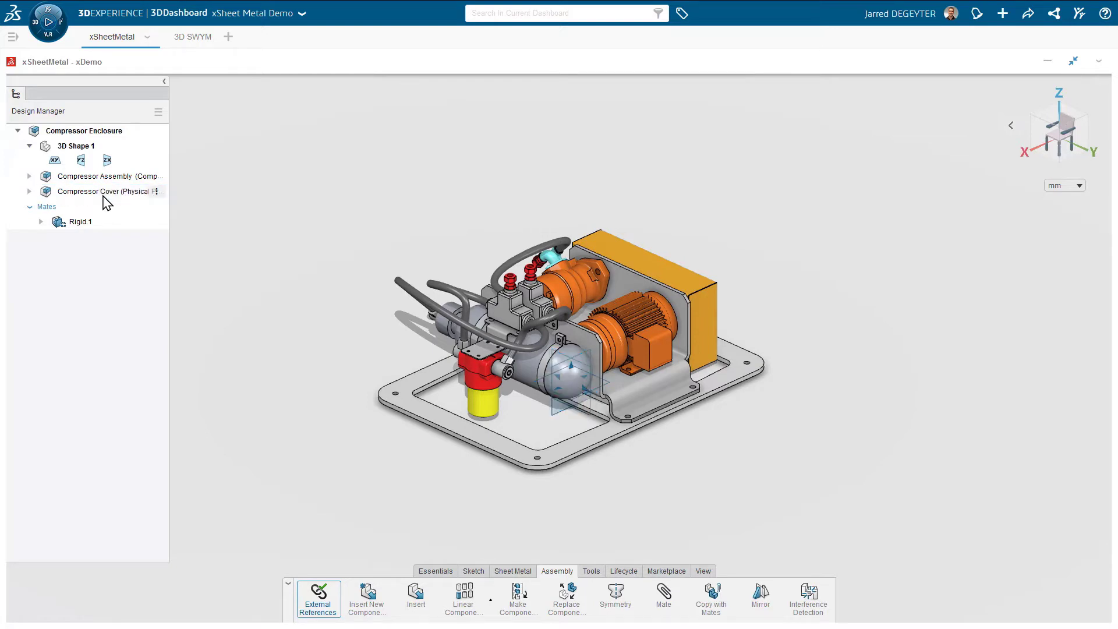
Activate the Compressor Cover component for editing and start a sketch on the long outer side face of the base frame.
{"action": "double_click", "coordinate": [103, 195]}
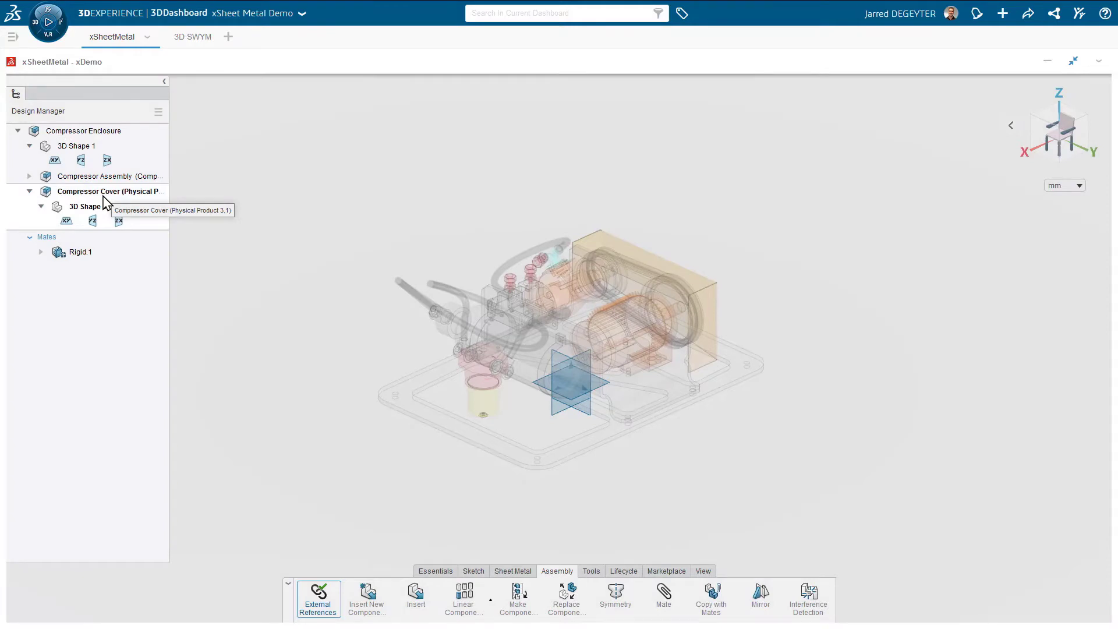
{"action": "scroll", "coordinate": [699, 391], "scroll_direction": "up", "scroll_amount": 3}
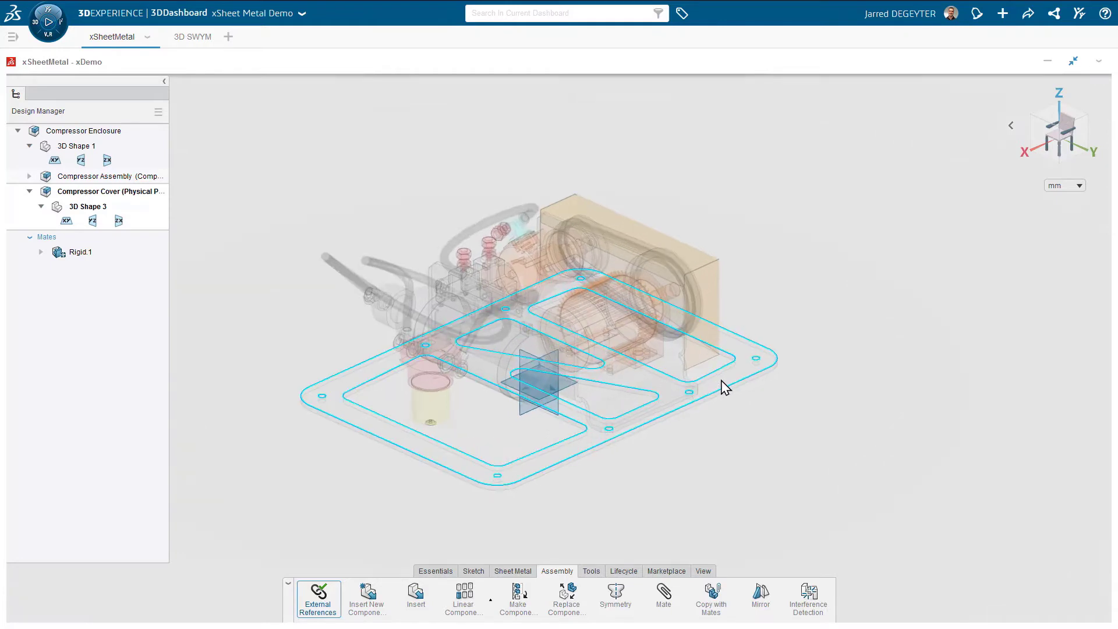
{"action": "scroll", "coordinate": [726, 393], "scroll_direction": "up", "scroll_amount": 3}
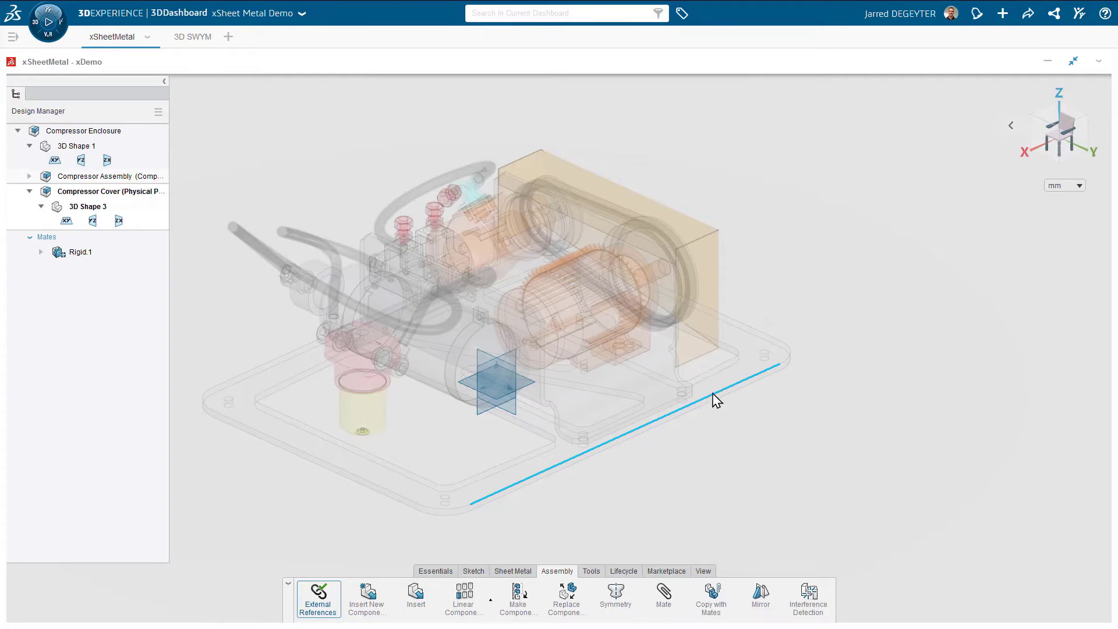
{"action": "scroll", "coordinate": [707, 400], "scroll_direction": "up", "scroll_amount": 5}
{"action": "scroll", "coordinate": [706, 396], "scroll_direction": "up", "scroll_amount": 4}
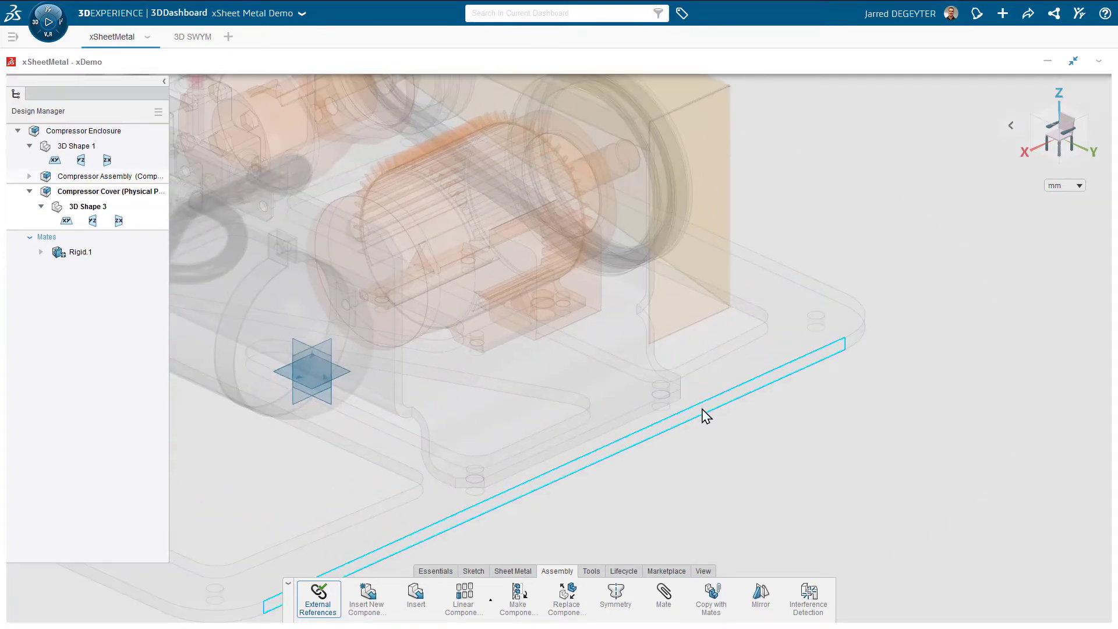
{"action": "left_click", "coordinate": [707, 415]}
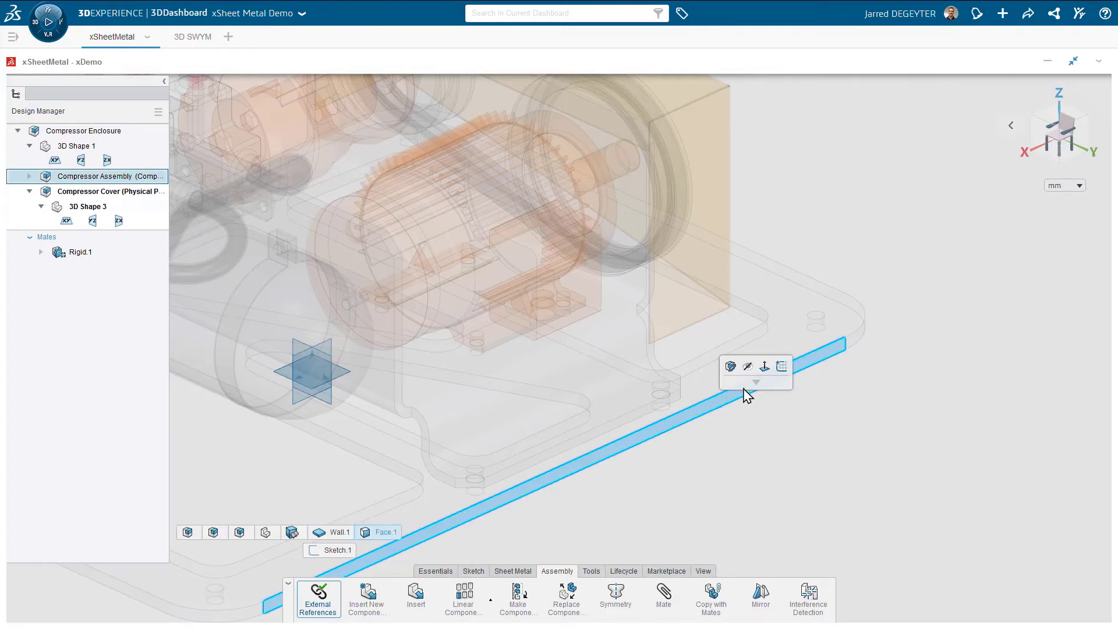
{"action": "left_click", "coordinate": [781, 367]}
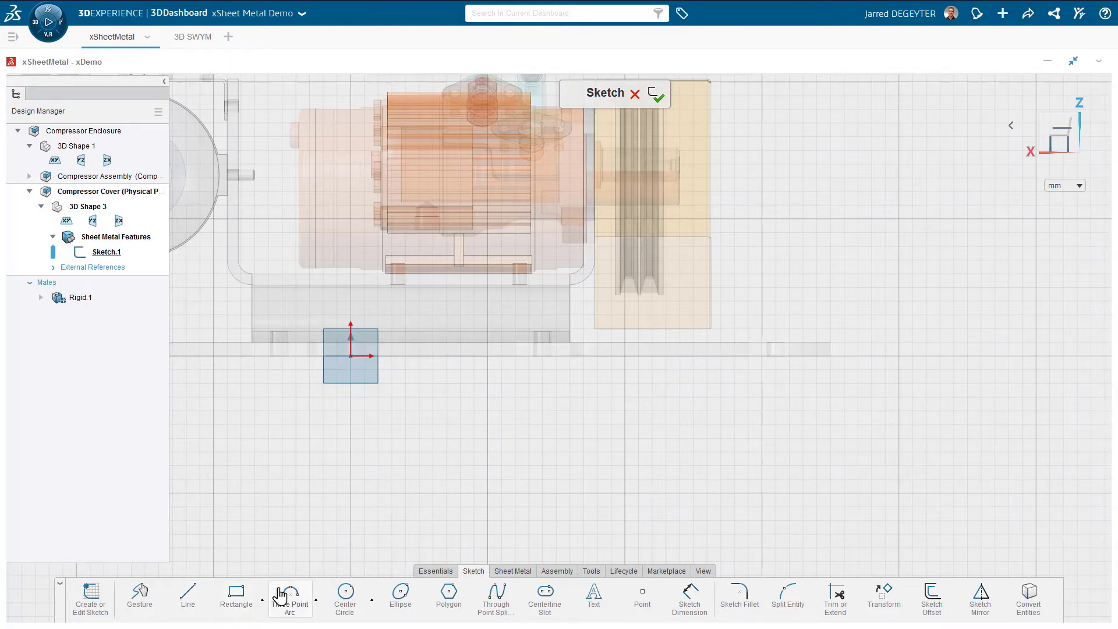
Sketch an L-shaped profile with a horizontal line about 380 mm long from the origin and a vertical line rising from its far end.
{"action": "left_click", "coordinate": [188, 603]}
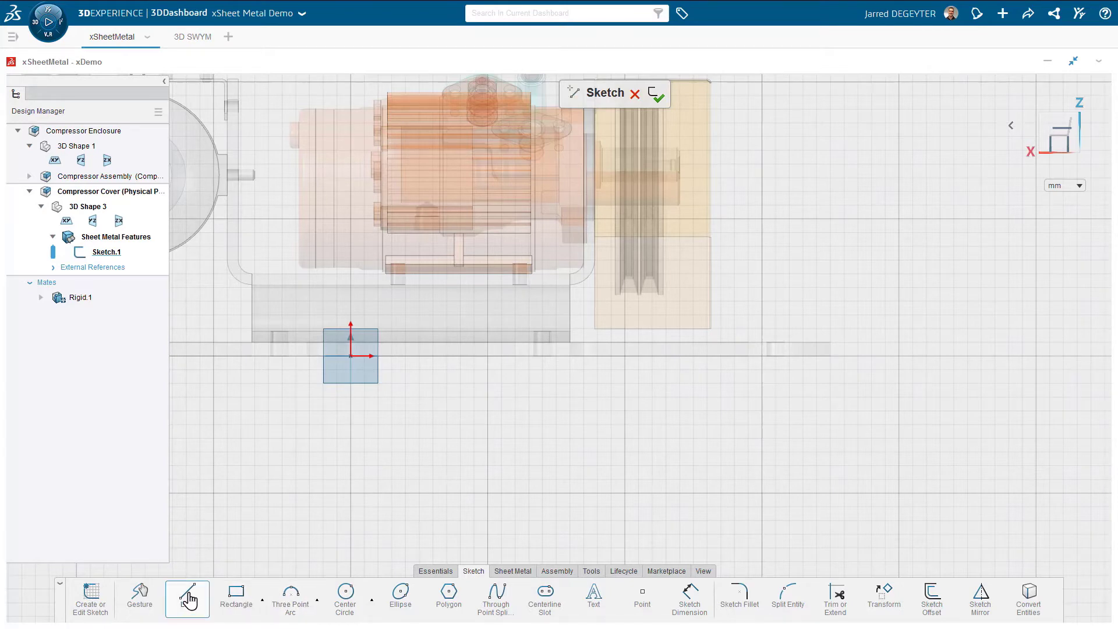
{"action": "left_click", "coordinate": [351, 356]}
{"action": "left_click", "coordinate": [893, 358]}
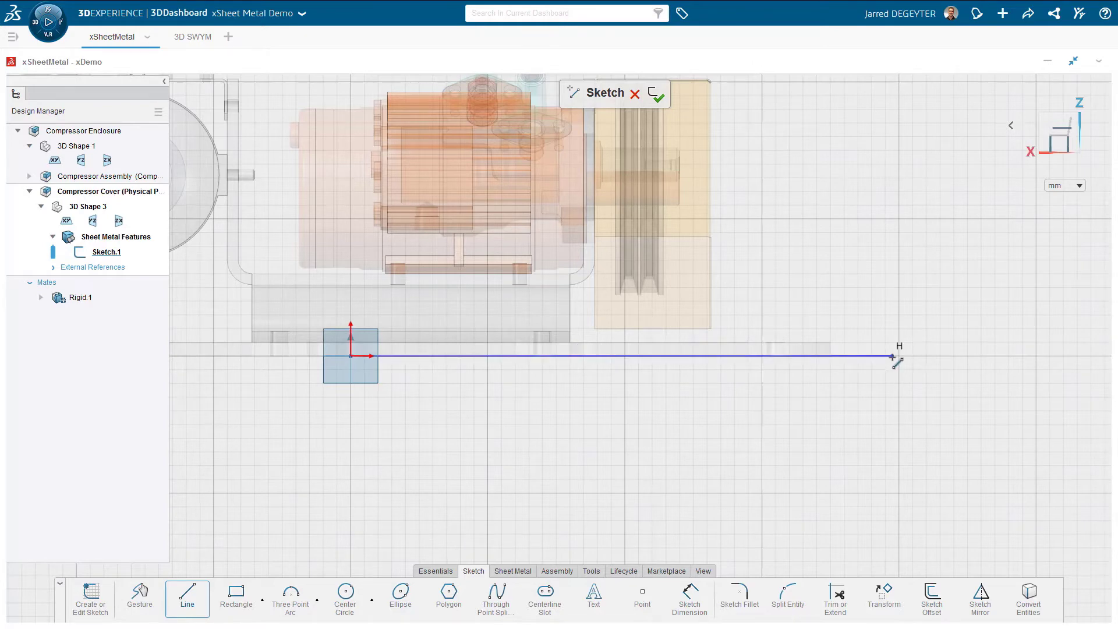
{"action": "left_click", "coordinate": [891, 116]}
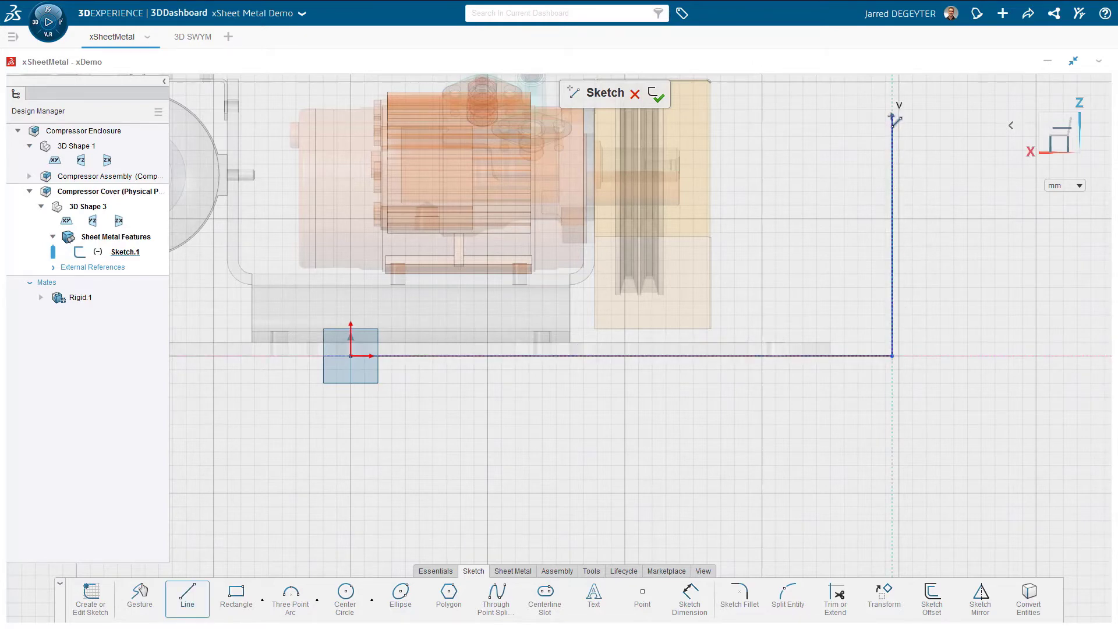
{"action": "key", "text": "Escape"}
{"action": "mouse_move", "coordinate": [894, 356]}
{"action": "left_mouse_down"}
{"action": "mouse_move", "coordinate": [794, 360]}
{"action": "mouse_move", "coordinate": [921, 354]}
{"action": "mouse_move", "coordinate": [875, 357]}
{"action": "left_mouse_up"}
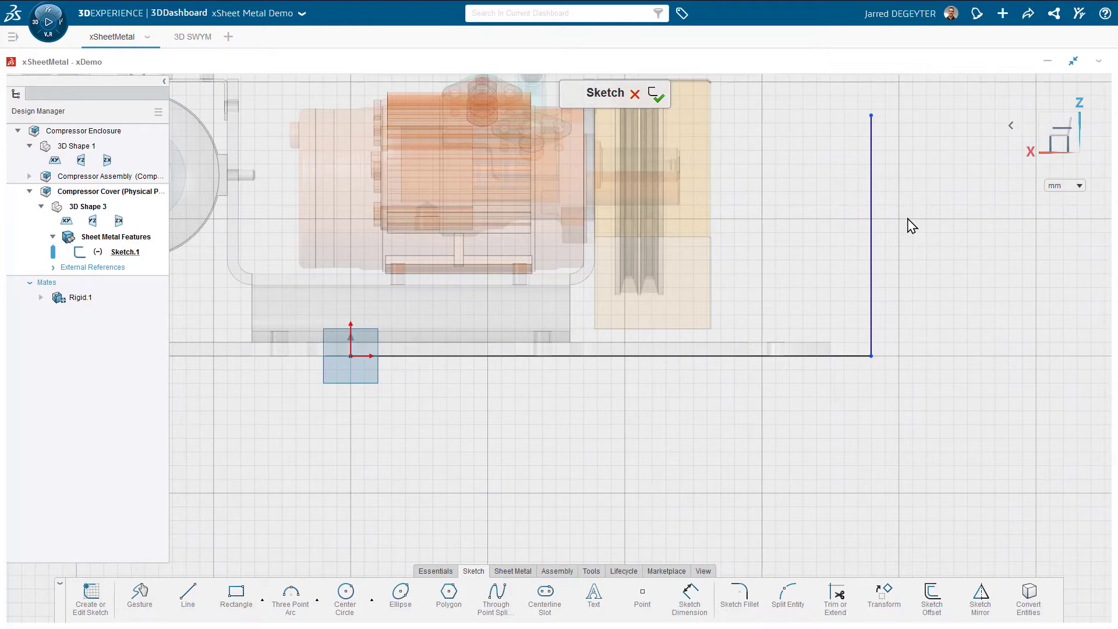
Dimension the L-profile's vertical line to 350 mm and its horizontal line to 400 mm.
{"action": "left_click", "coordinate": [872, 216]}
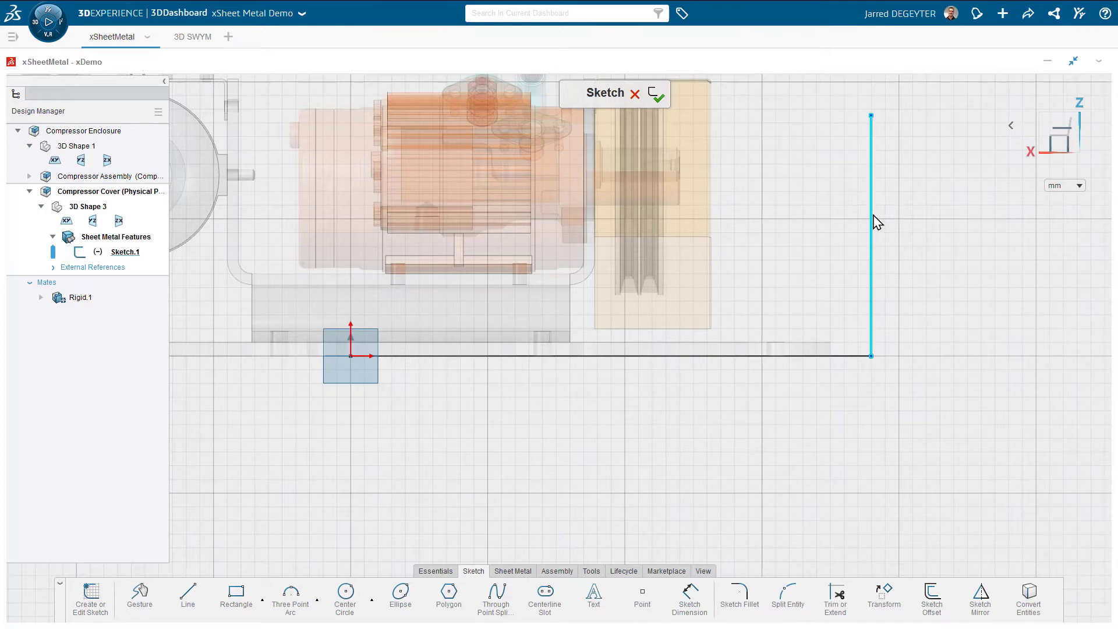
{"action": "double_click", "coordinate": [826, 240]}
{"action": "type", "text": "350"}
{"action": "key", "text": "Return"}
{"action": "left_click", "coordinate": [849, 356]}
{"action": "double_click", "coordinate": [609, 312]}
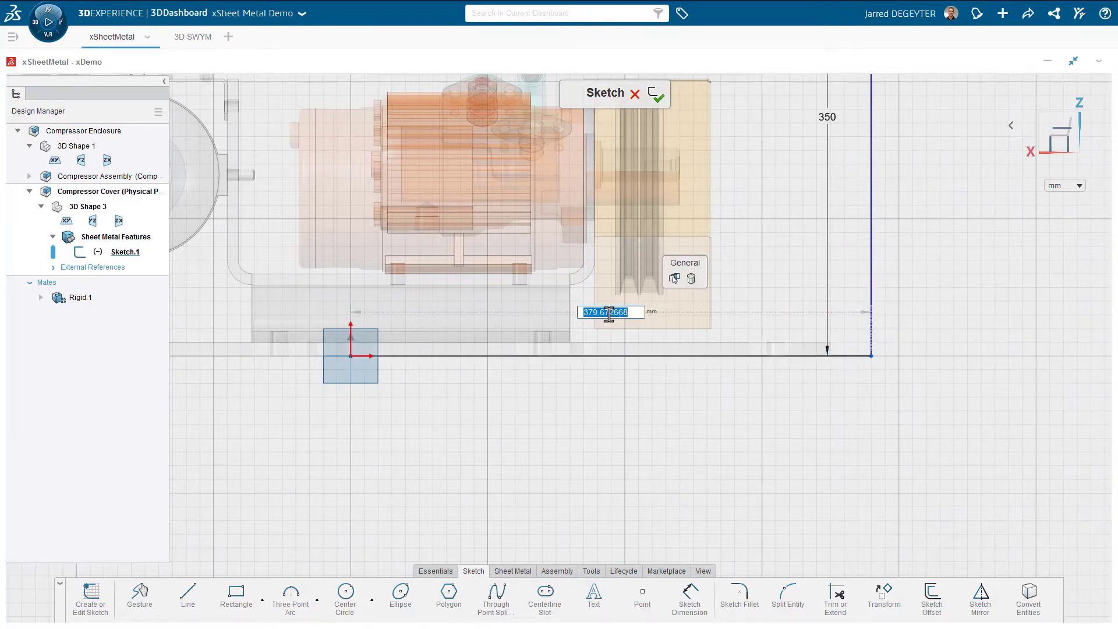
{"action": "type", "text": "400"}
{"action": "key", "text": "Return"}
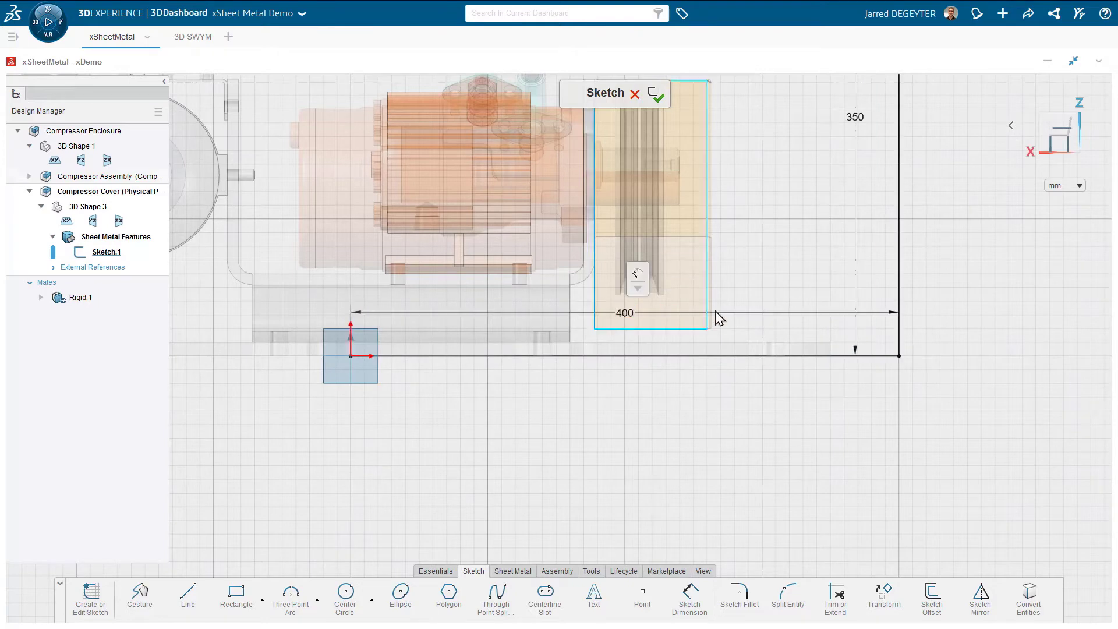
Start a sheet metal Extrusion of the L-profile with the horizontal line as fixed geometry and the sketch orientation set to Top.
{"action": "scroll", "coordinate": [814, 347], "scroll_direction": "down", "scroll_amount": 4}
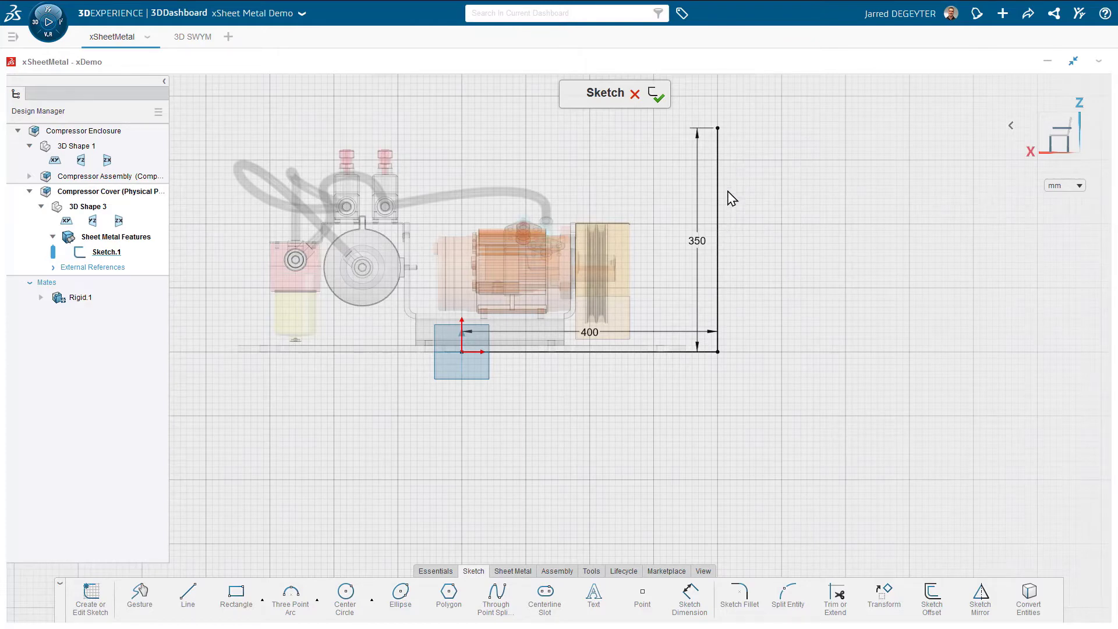
{"action": "left_click", "coordinate": [707, 358]}
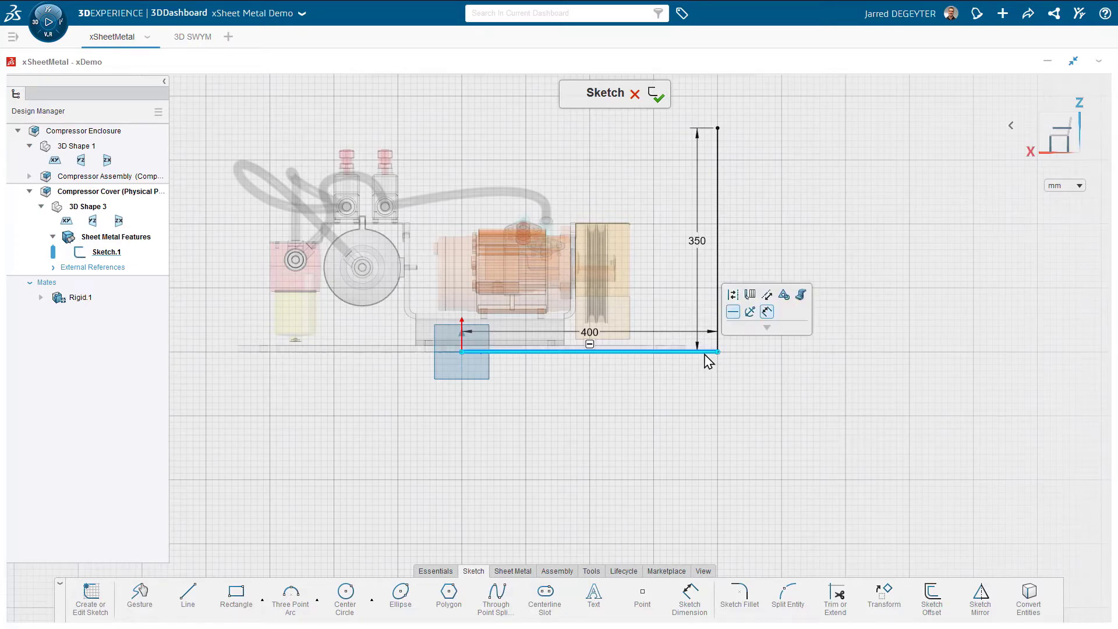
{"action": "left_click", "coordinate": [717, 343]}
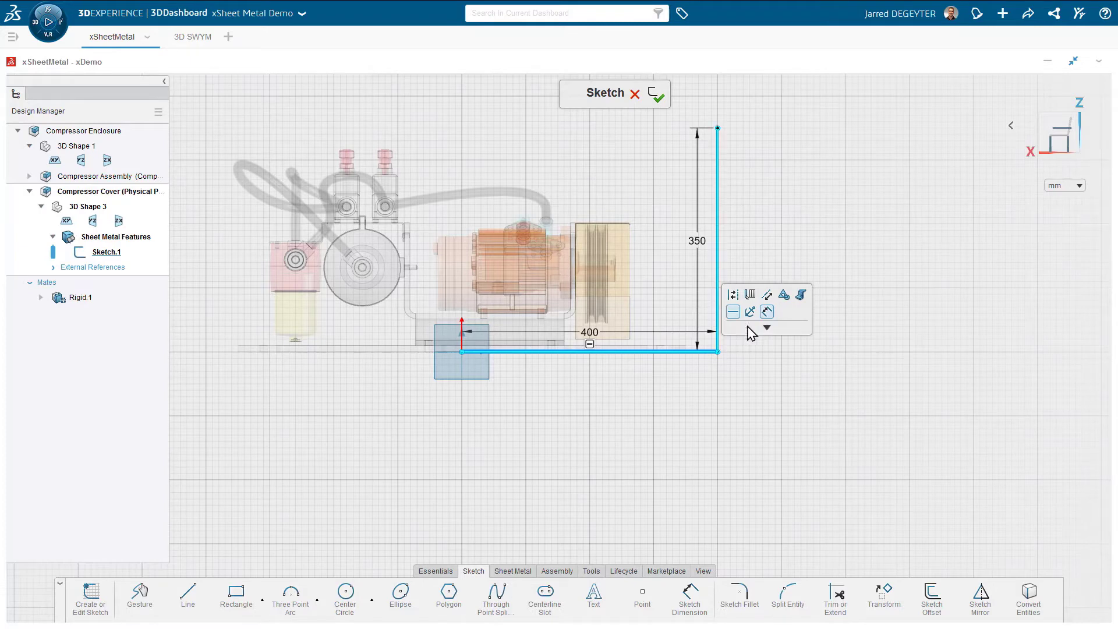
{"action": "left_click", "coordinate": [801, 296]}
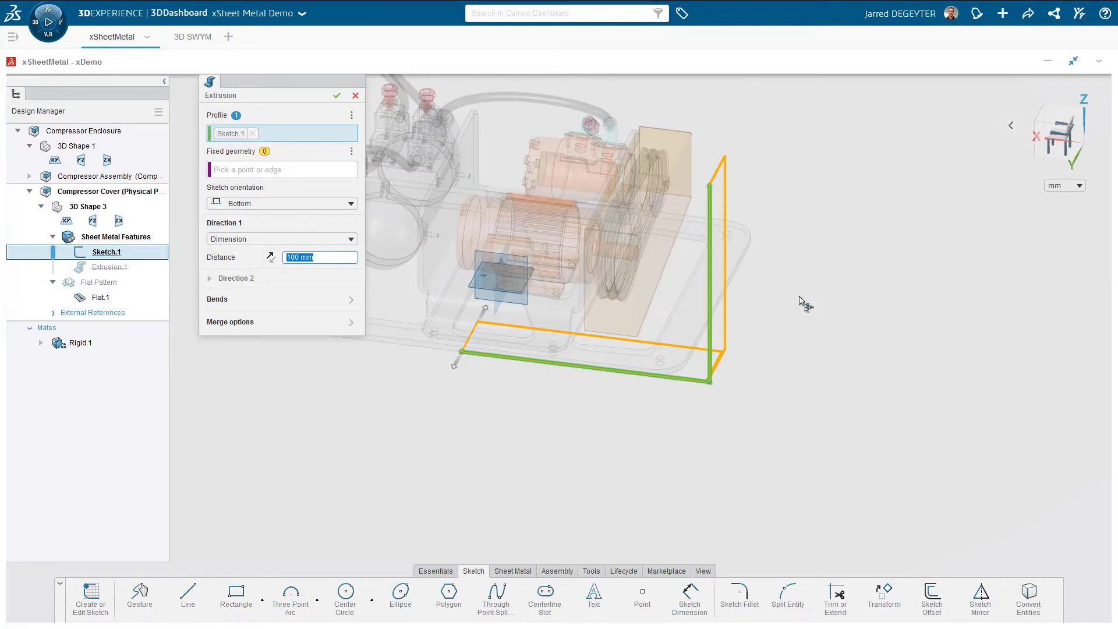
{"action": "left_click", "coordinate": [280, 170]}
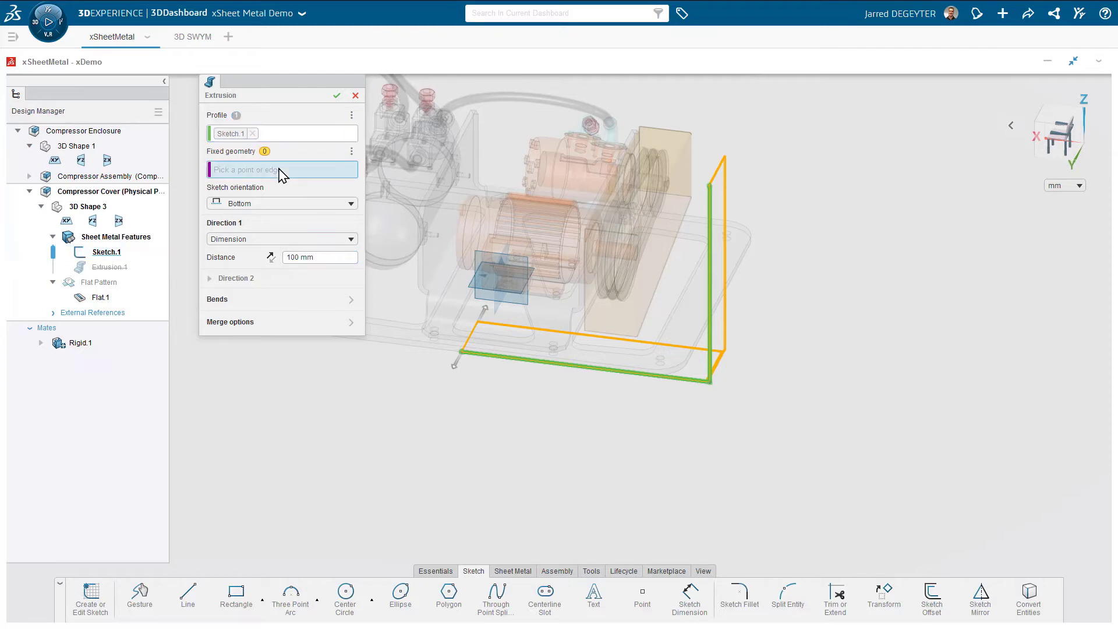
{"action": "left_click", "coordinate": [618, 371]}
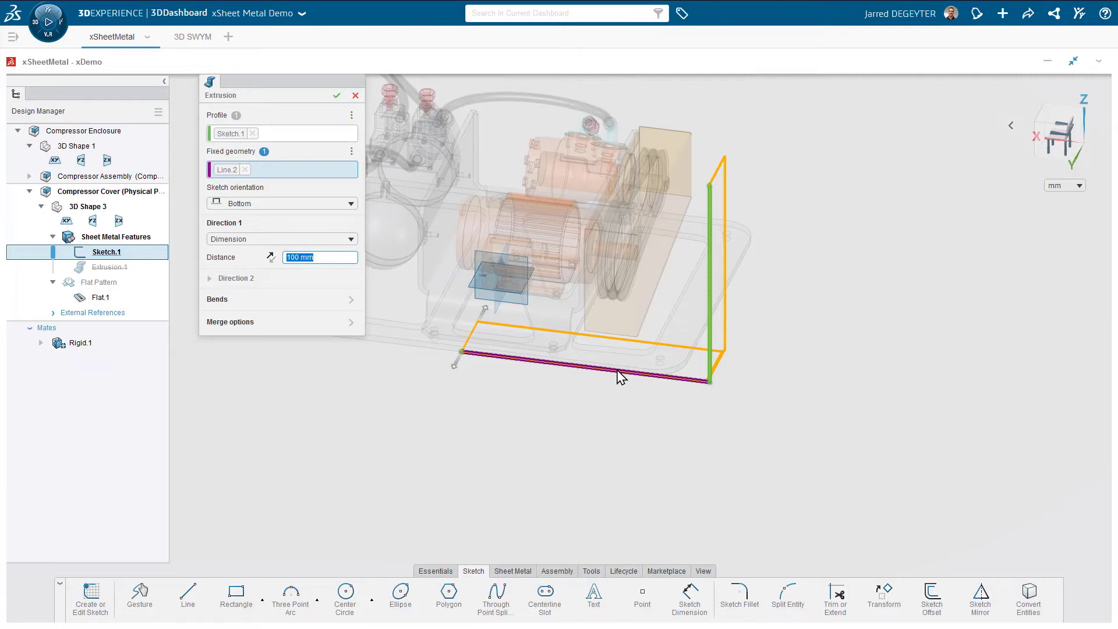
{"action": "left_click", "coordinate": [348, 203]}
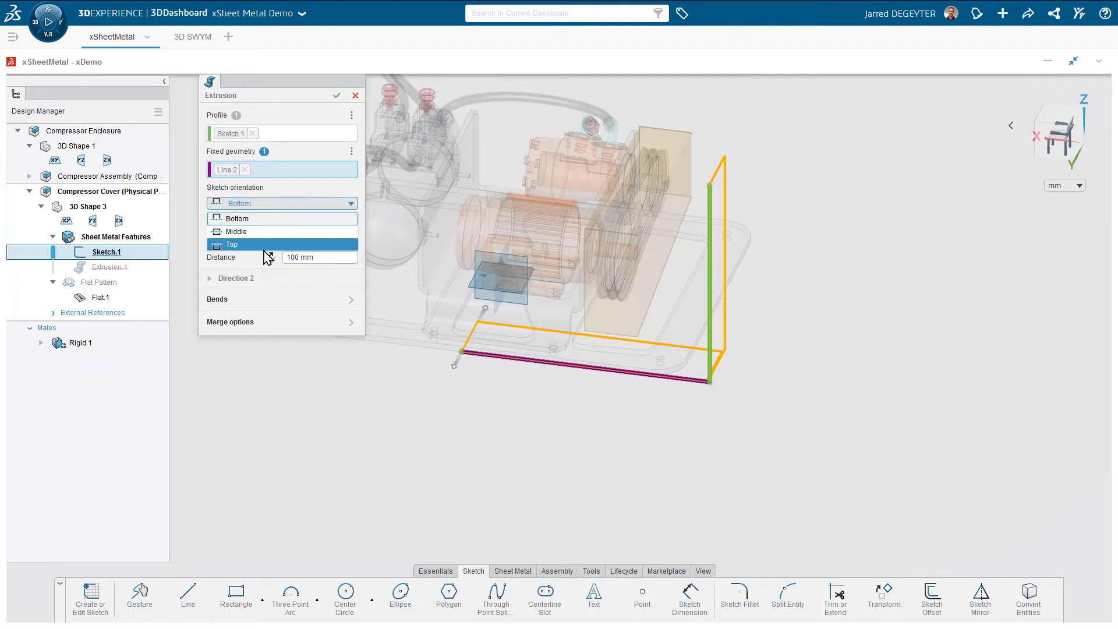
{"action": "left_click", "coordinate": [265, 246]}
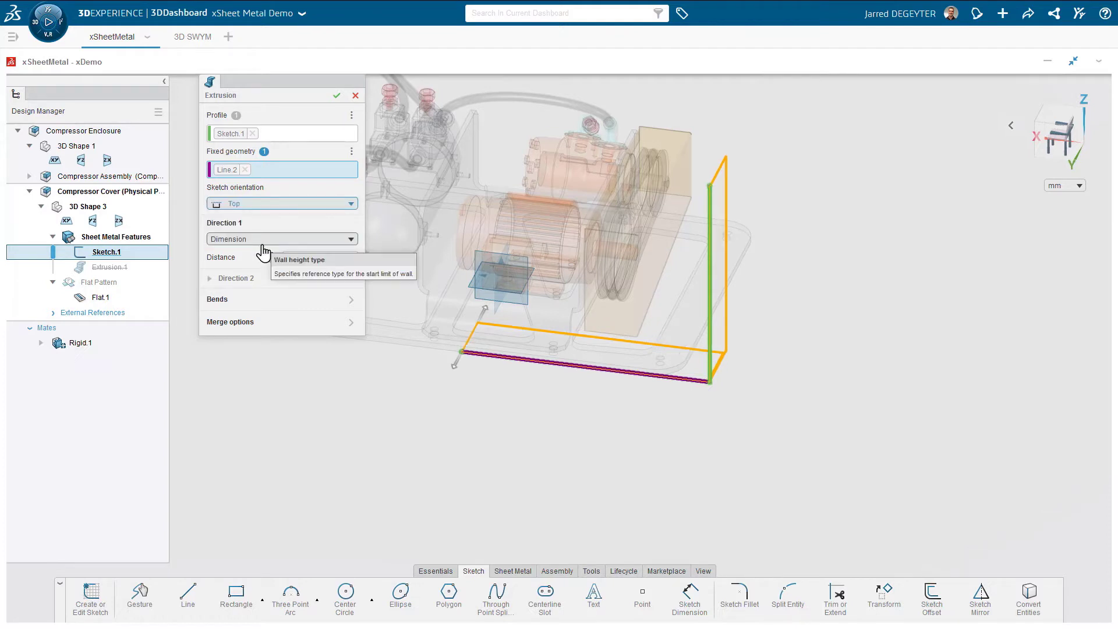
Extrude the profile in Direction 1 up to plane, using the base frame's opposite side face as the limit, and finish the extrusion.
{"action": "left_click", "coordinate": [337, 242]}
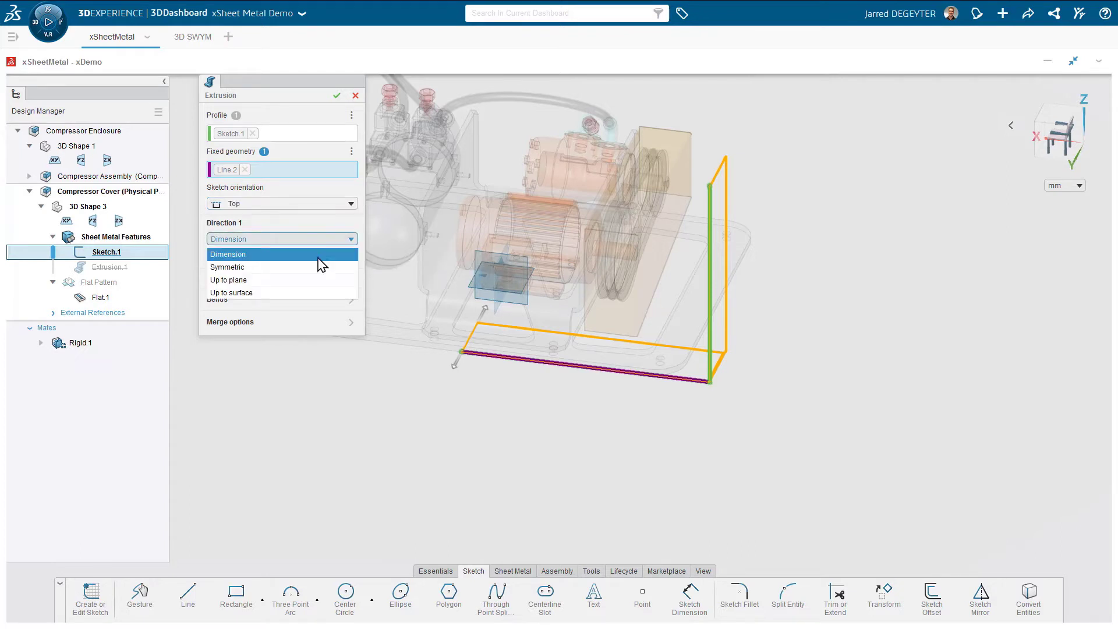
{"action": "left_click", "coordinate": [290, 282]}
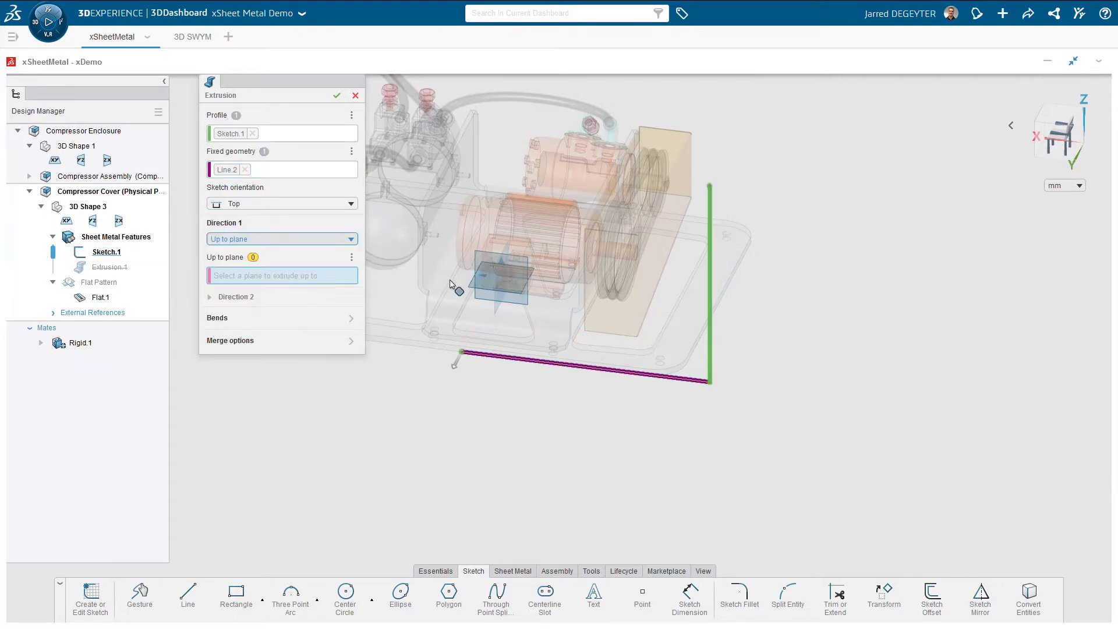
{"action": "middle_click_drag", "start_coordinate": [772, 243], "coordinate": [477, 378]}
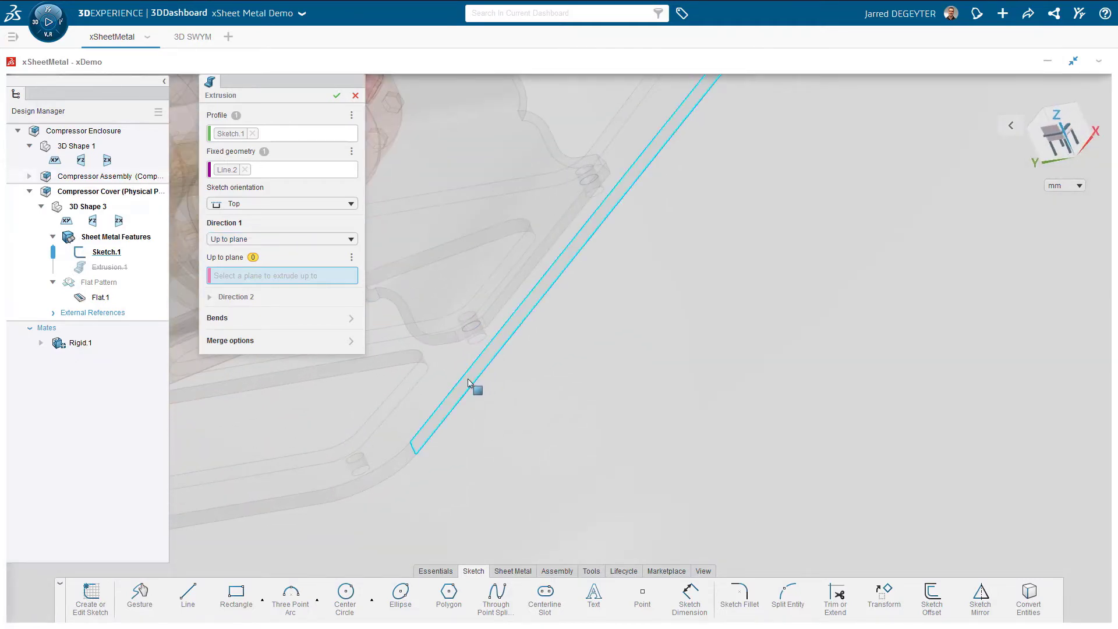
{"action": "left_click", "coordinate": [469, 384]}
{"action": "middle_click_drag", "start_coordinate": [467, 380], "coordinate": [745, 274]}
{"action": "mouse_move", "coordinate": [1008, 131]}
{"action": "left_click", "coordinate": [963, 125]}
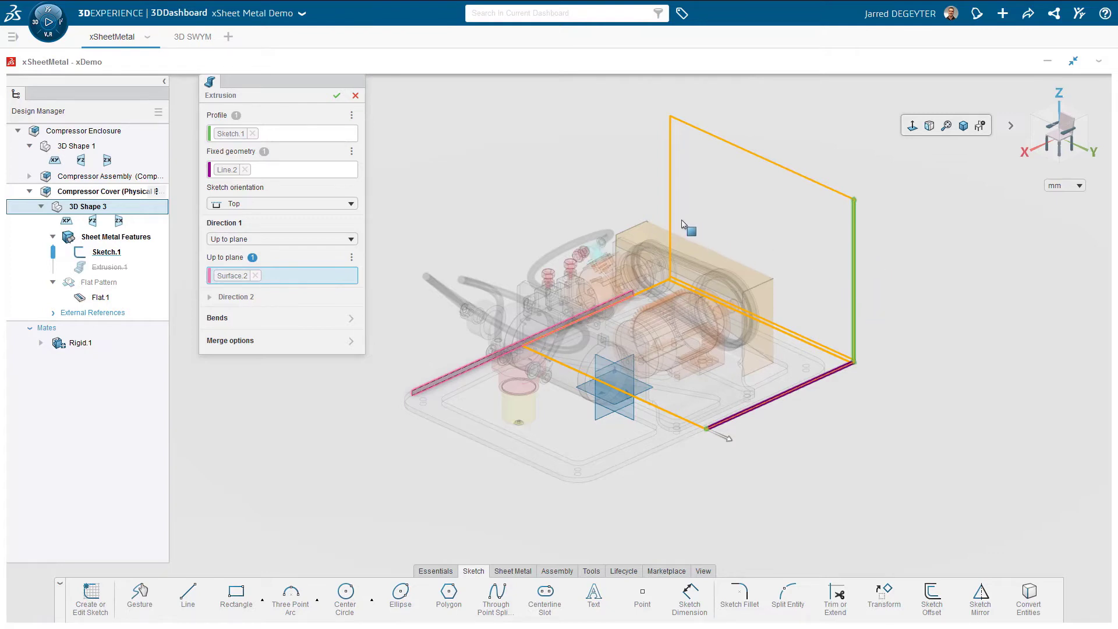
{"action": "left_click", "coordinate": [333, 96]}
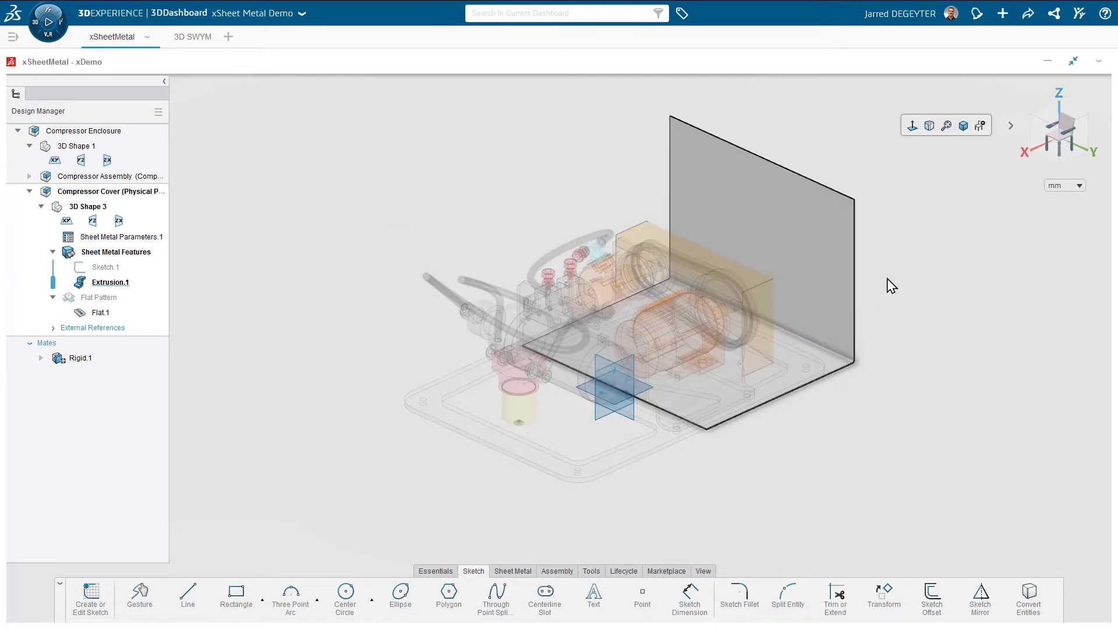
Start a Wall On Edge feature along the two opposite side edges of the base, with a height of 185 mm.
{"action": "scroll", "coordinate": [897, 264], "scroll_direction": "up", "scroll_amount": 3}
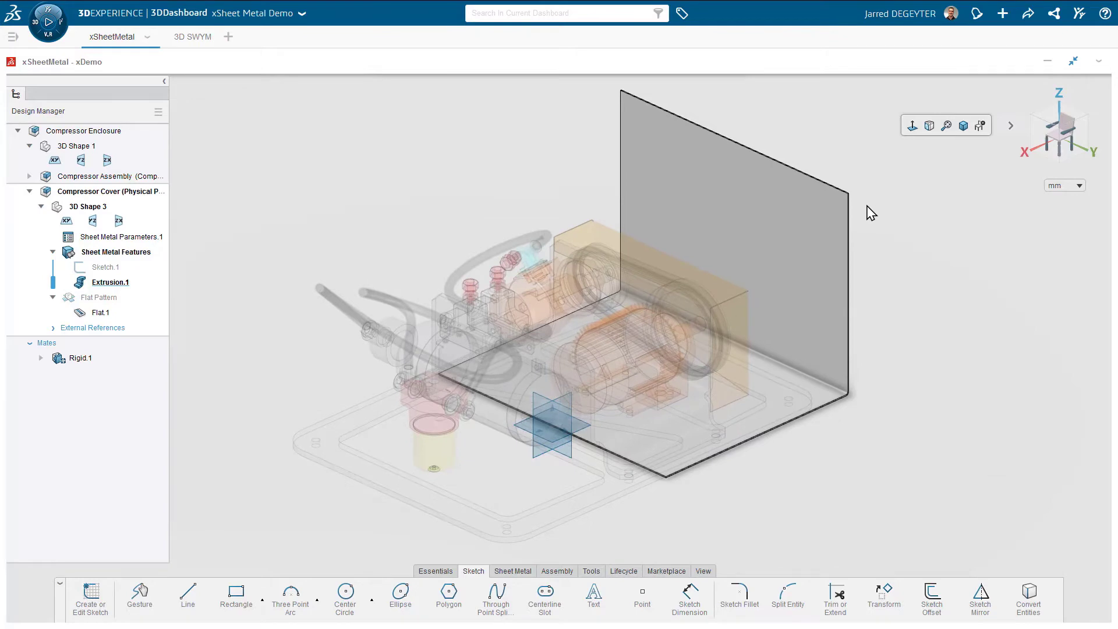
{"action": "left_click", "coordinate": [825, 406]}
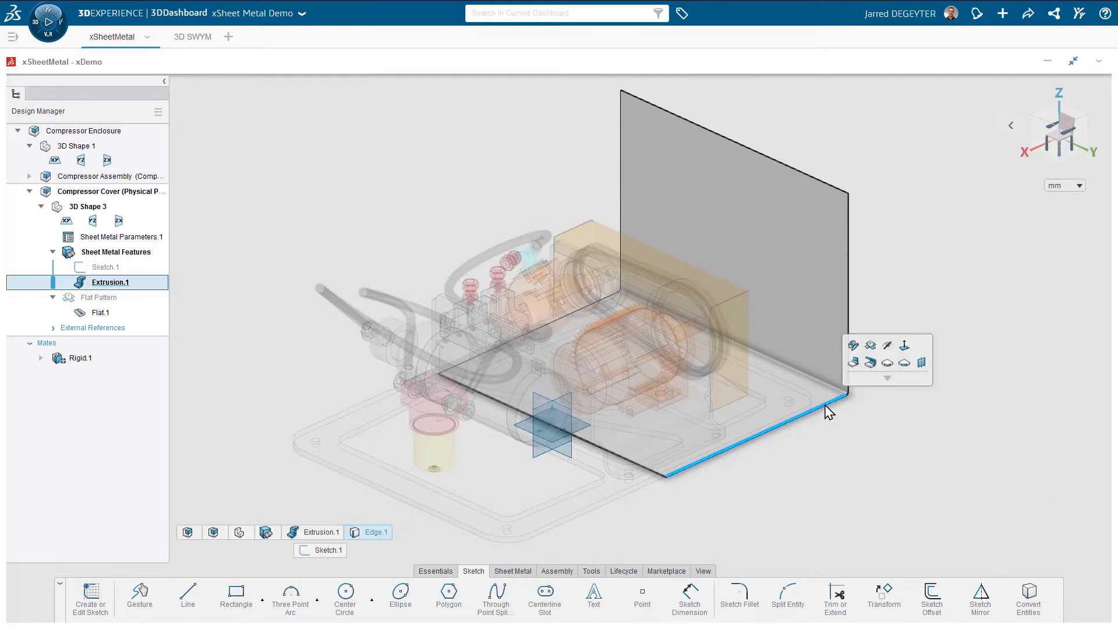
{"action": "left_click", "coordinate": [853, 365]}
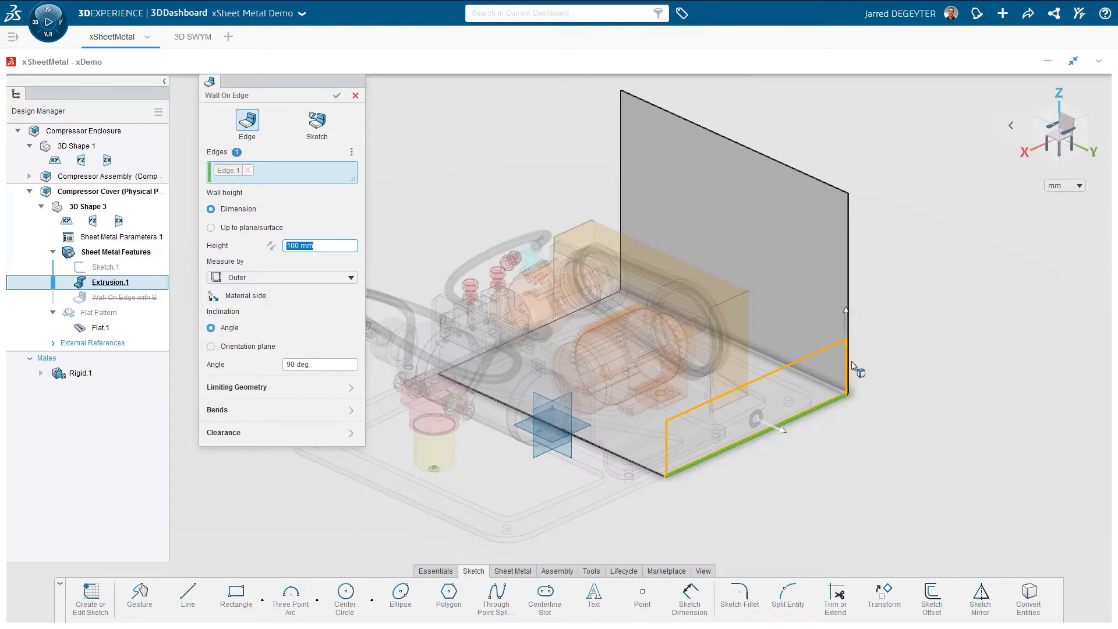
{"action": "type", "text": "185"}
{"action": "key", "text": "Return"}
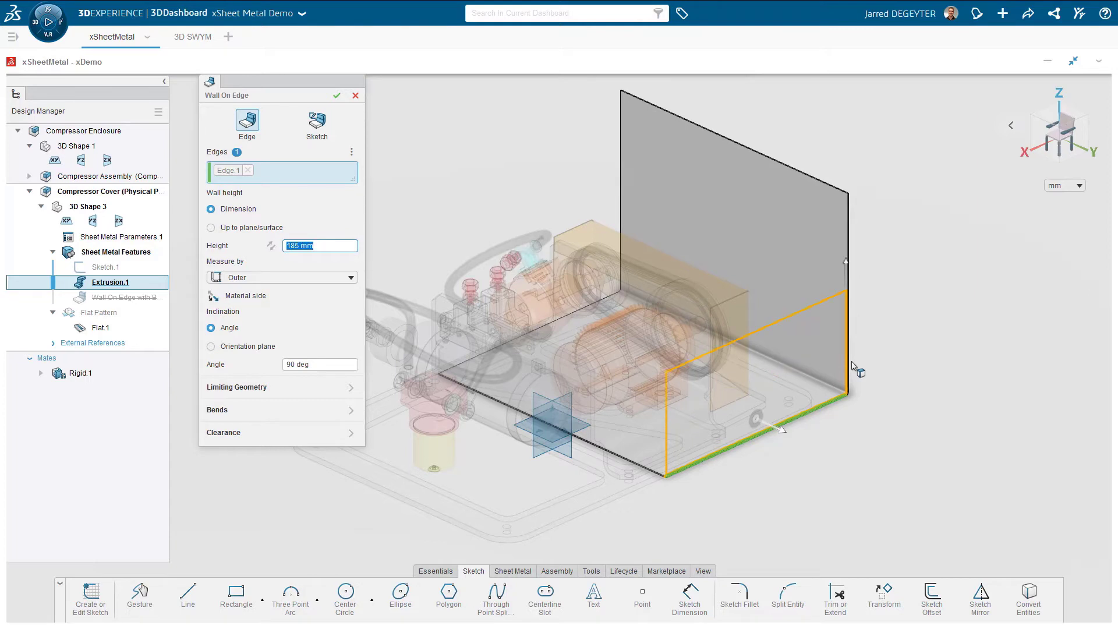
{"action": "left_click", "coordinate": [570, 323]}
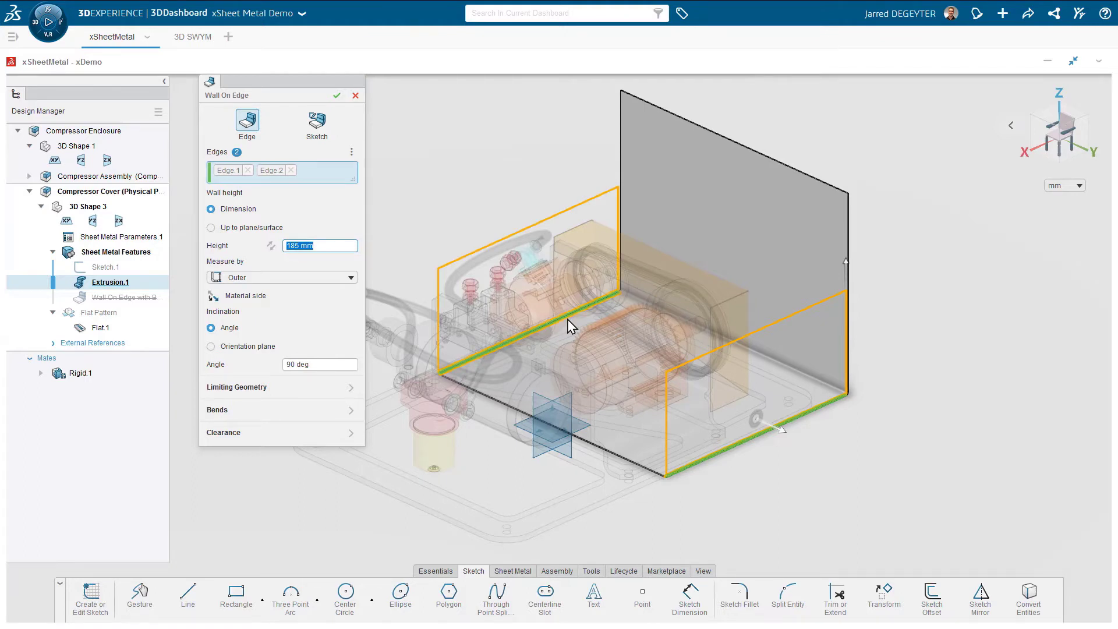
Give the side walls a mono-directional clearance of 6 mm and finish the Wall On Edge feature.
{"action": "left_click", "coordinate": [231, 435]}
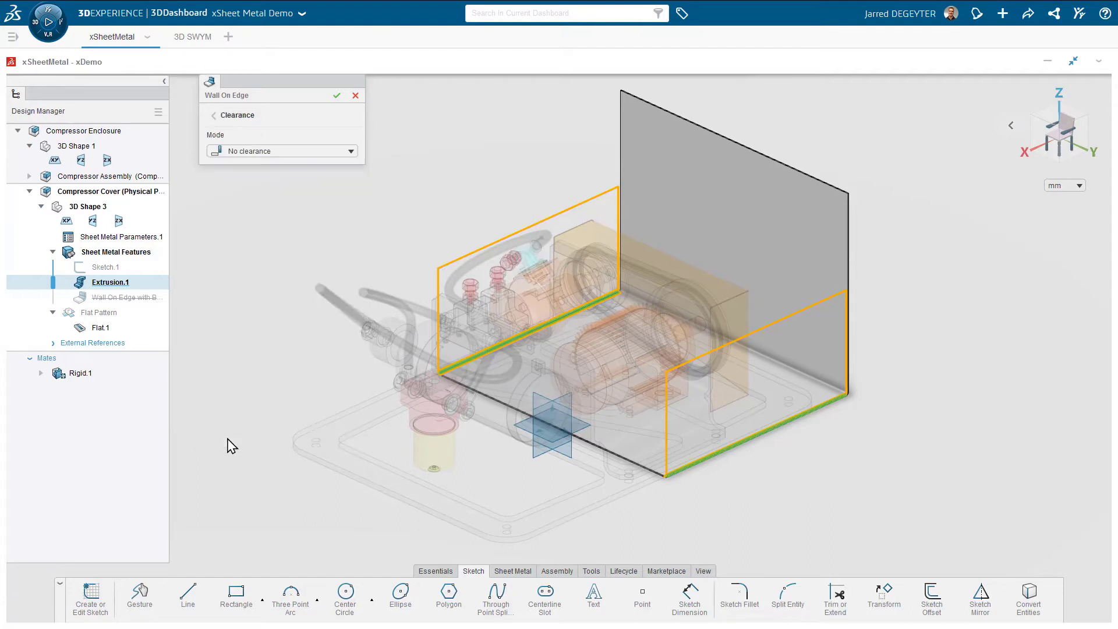
{"action": "left_click", "coordinate": [298, 151]}
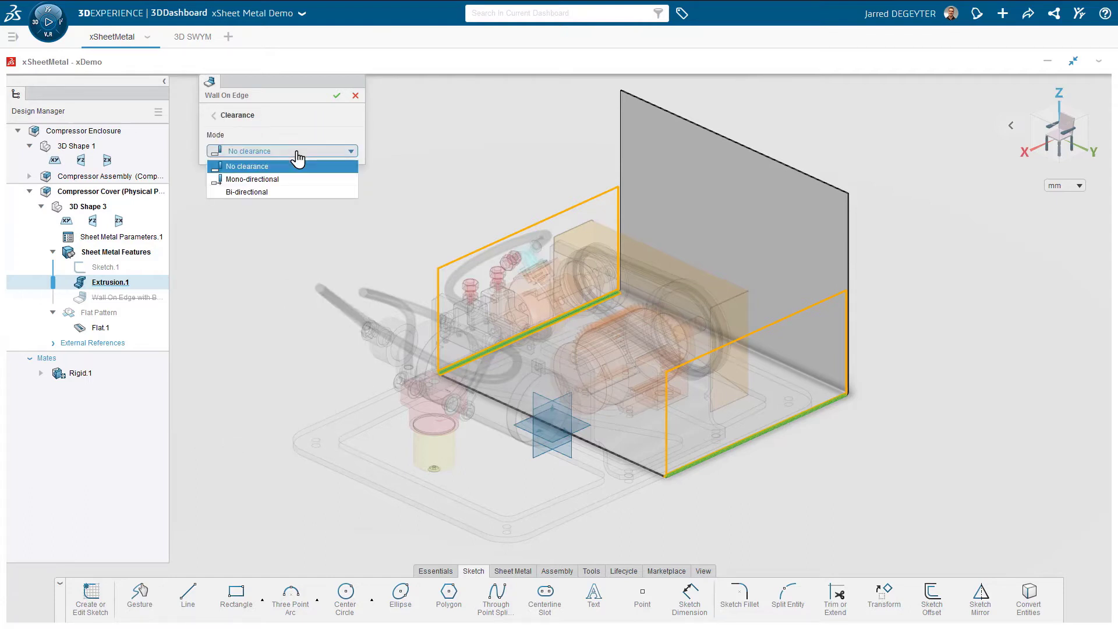
{"action": "left_click", "coordinate": [274, 179]}
{"action": "scroll", "coordinate": [851, 404], "scroll_direction": "up", "scroll_amount": 5}
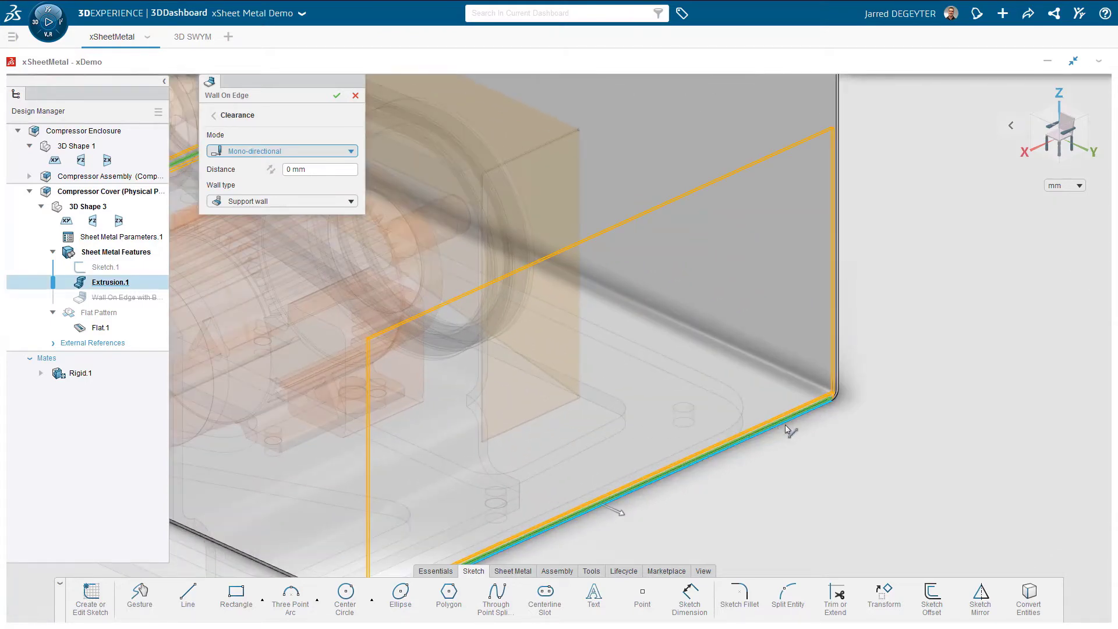
{"action": "left_click", "coordinate": [334, 170]}
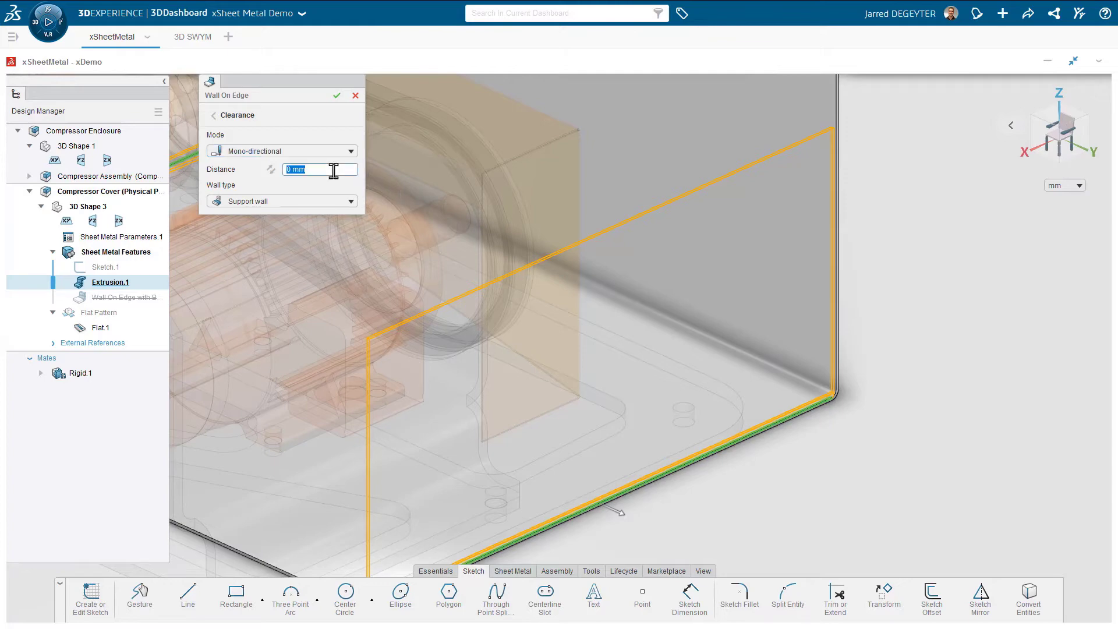
{"action": "type", "text": "6"}
{"action": "key", "text": "Return"}
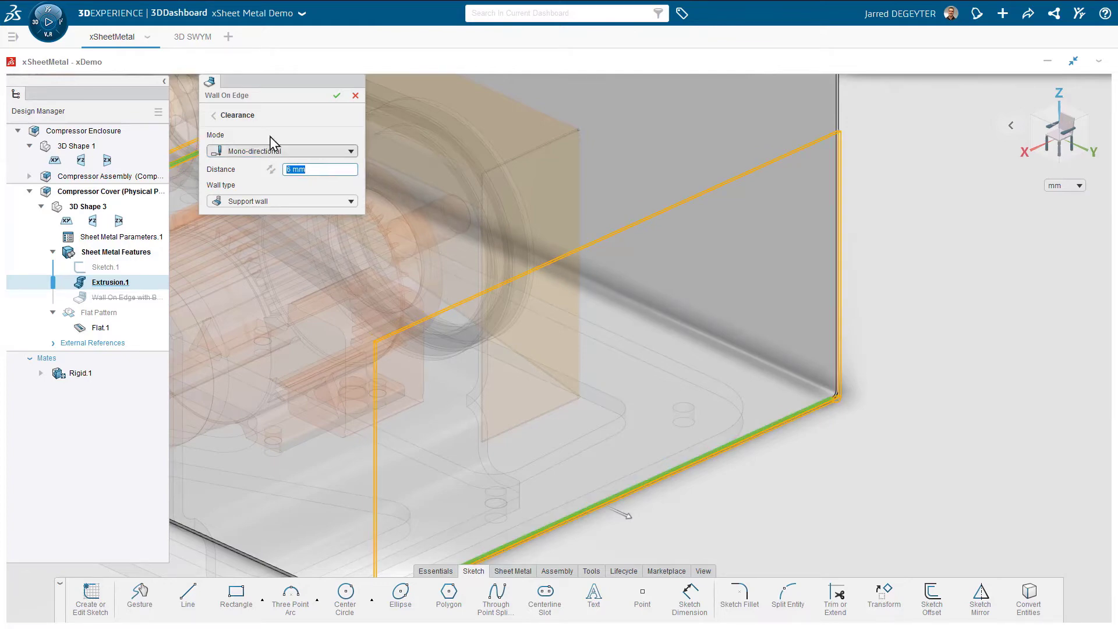
{"action": "left_click", "coordinate": [336, 96]}
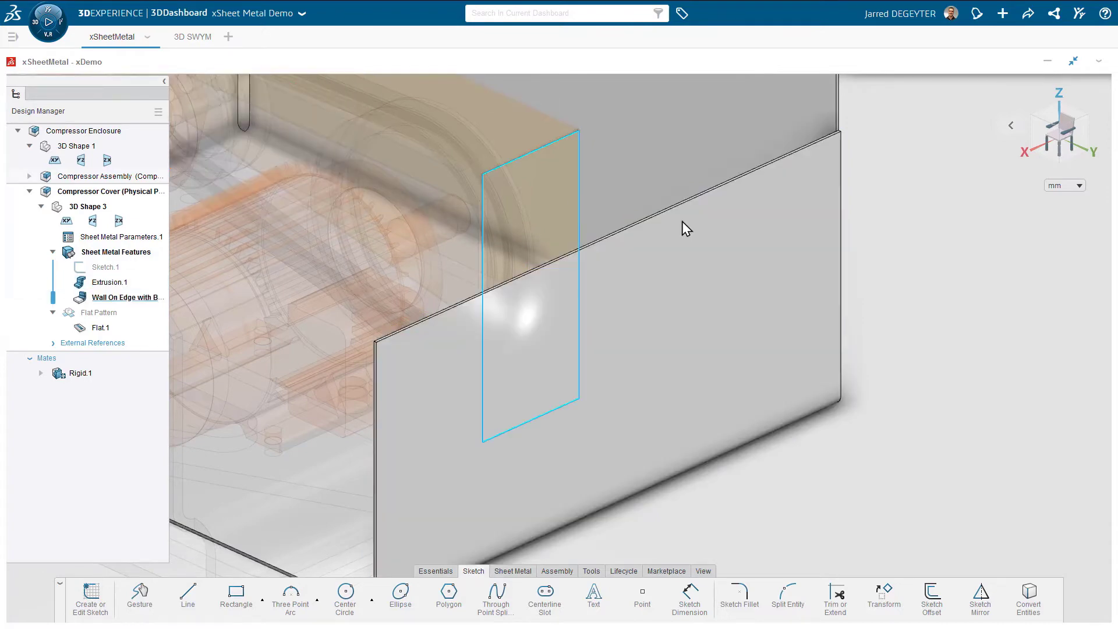
Start another Wall On Edge feature on the two vertical side edges of the tall back wall.
{"action": "scroll", "coordinate": [880, 324], "scroll_direction": "down", "scroll_amount": 3}
{"action": "scroll", "coordinate": [840, 317], "scroll_direction": "down", "scroll_amount": 2}
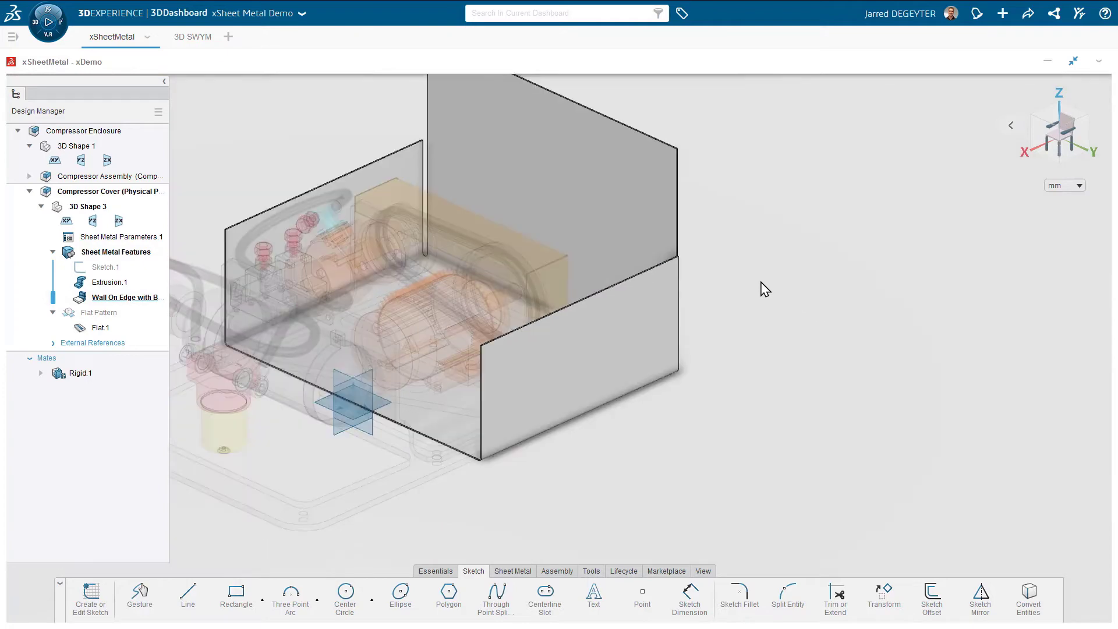
{"action": "scroll", "coordinate": [757, 285], "scroll_direction": "down", "scroll_amount": 2}
{"action": "scroll", "coordinate": [520, 138], "scroll_direction": "up", "scroll_amount": 3}
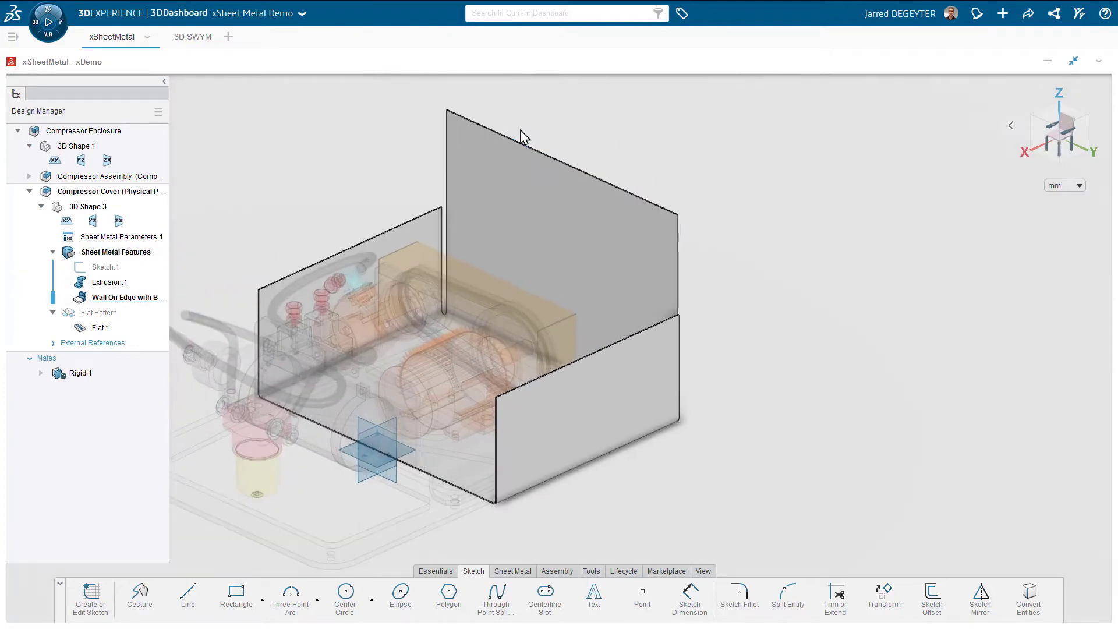
{"action": "left_click", "coordinate": [446, 168]}
{"action": "left_click", "coordinate": [678, 267]}
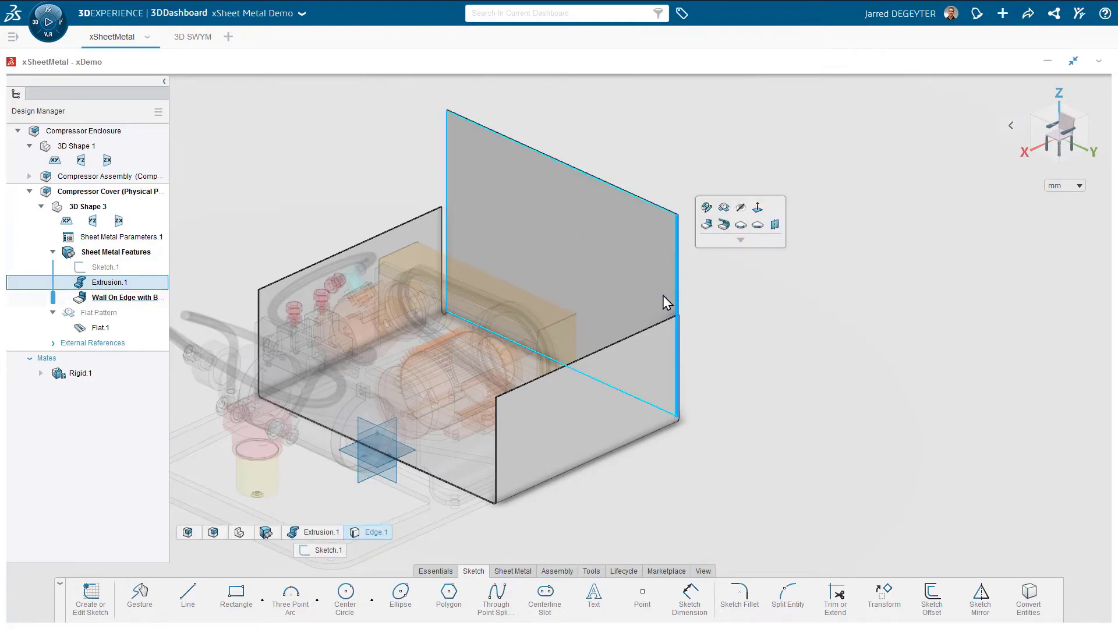
{"action": "scroll", "coordinate": [673, 325], "scroll_direction": "up", "scroll_amount": 3}
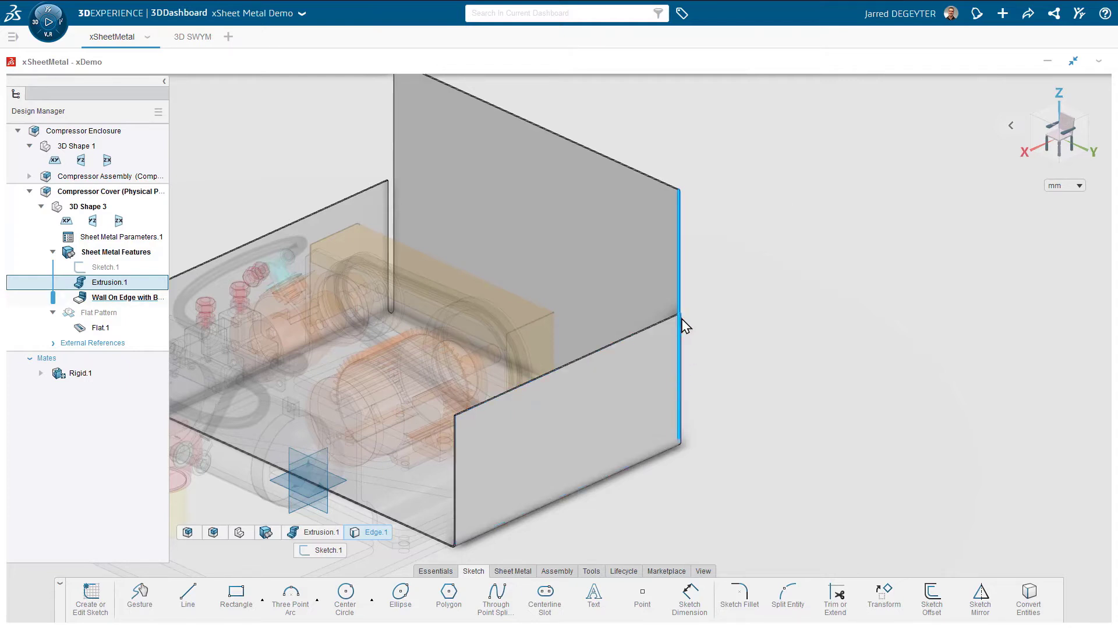
{"action": "left_click", "coordinate": [680, 284]}
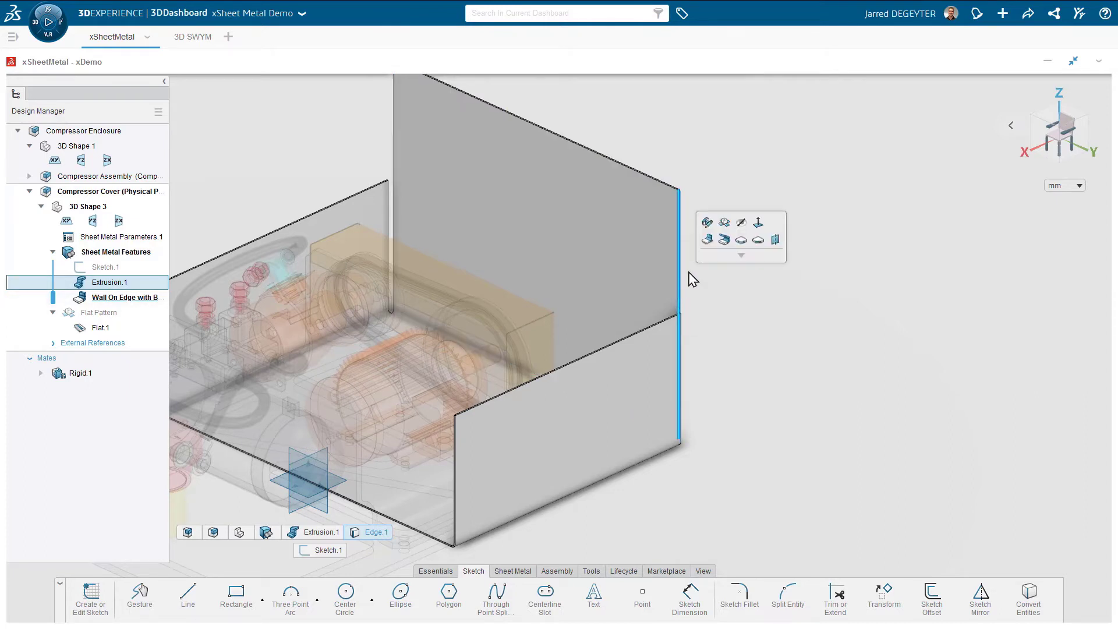
{"action": "left_click", "coordinate": [707, 239]}
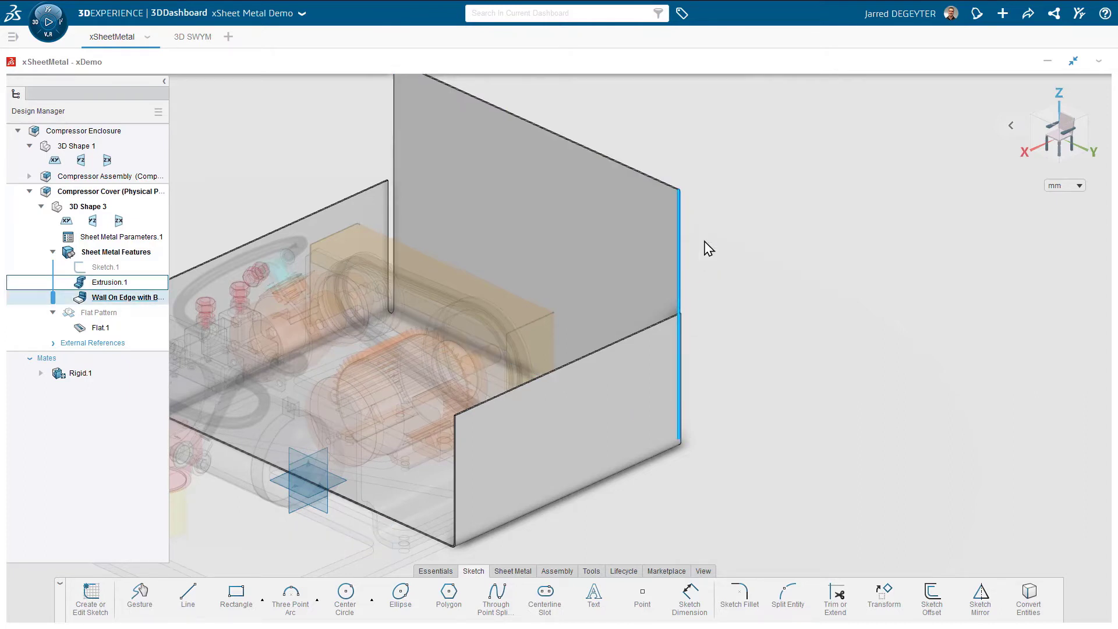
{"action": "left_click", "coordinate": [393, 154]}
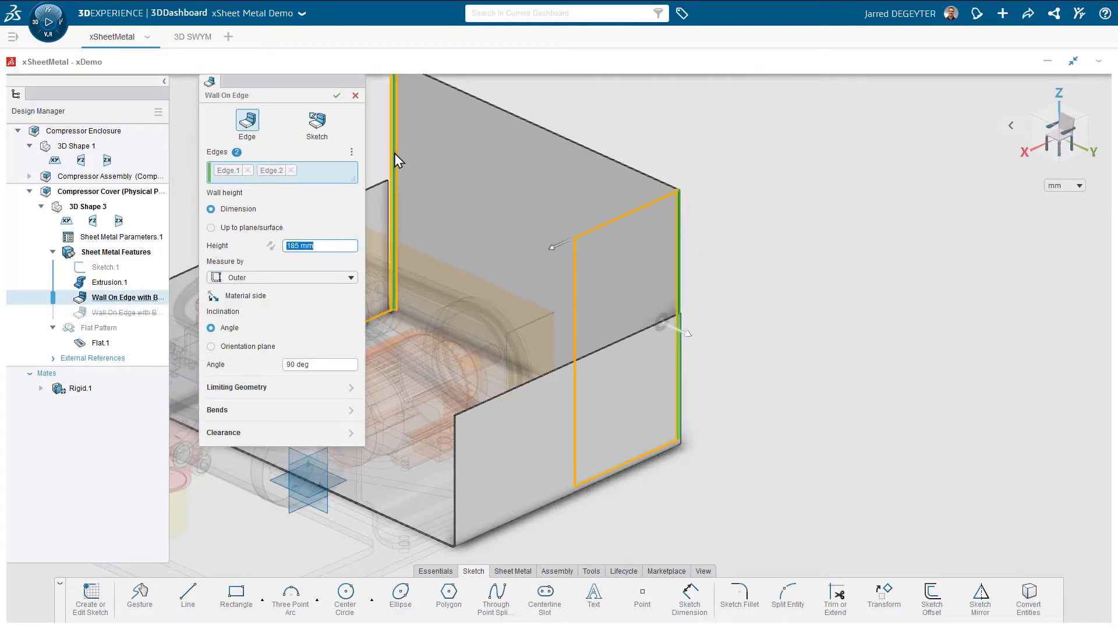
Lower the upper limit of the new flanges to the height of the side walls with an Offset 1 of 170 mm.
{"action": "left_click", "coordinate": [248, 387]}
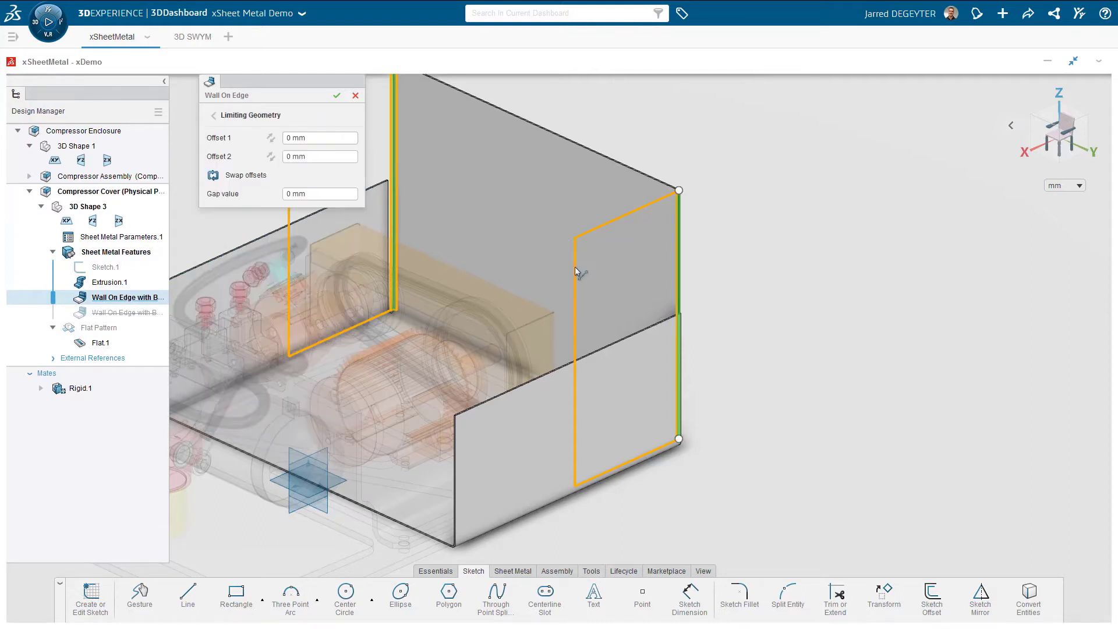
{"action": "mouse_move", "coordinate": [679, 190]}
{"action": "left_mouse_down"}
{"action": "mouse_move", "coordinate": [681, 319]}
{"action": "mouse_move", "coordinate": [723, 314]}
{"action": "left_mouse_up"}
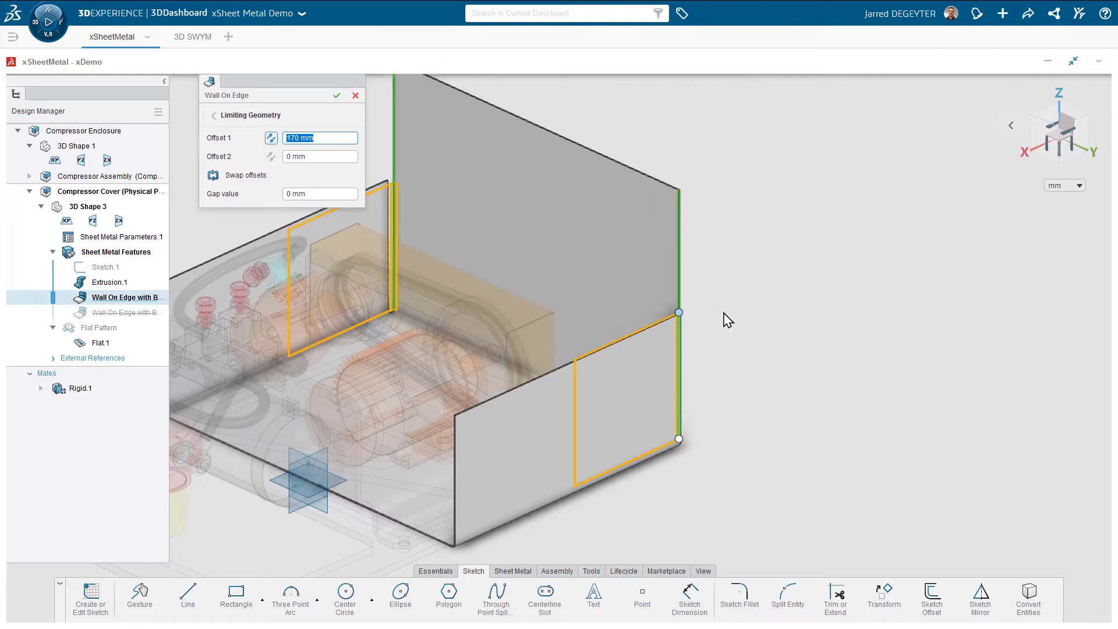
{"action": "left_click", "coordinate": [213, 115]}
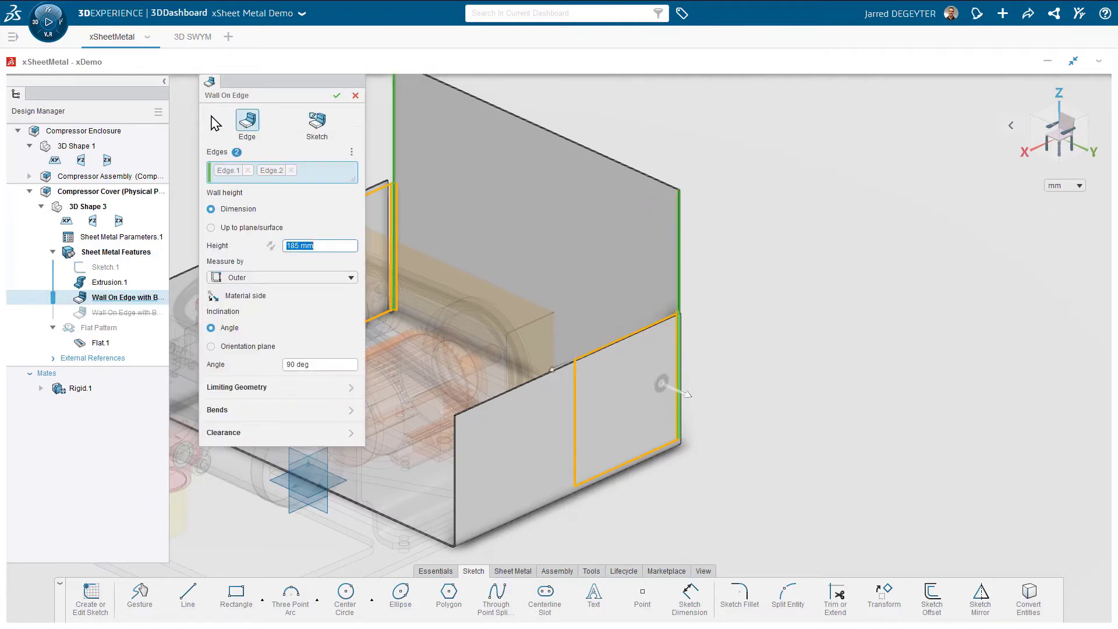
Give the back wall's flanges a mono-directional clearance of 4 mm and finish the Wall On Edge feature.
{"action": "middle_click_drag", "start_coordinate": [724, 344], "coordinate": [727, 376]}
{"action": "scroll", "coordinate": [672, 285], "scroll_direction": "up", "scroll_amount": 5}
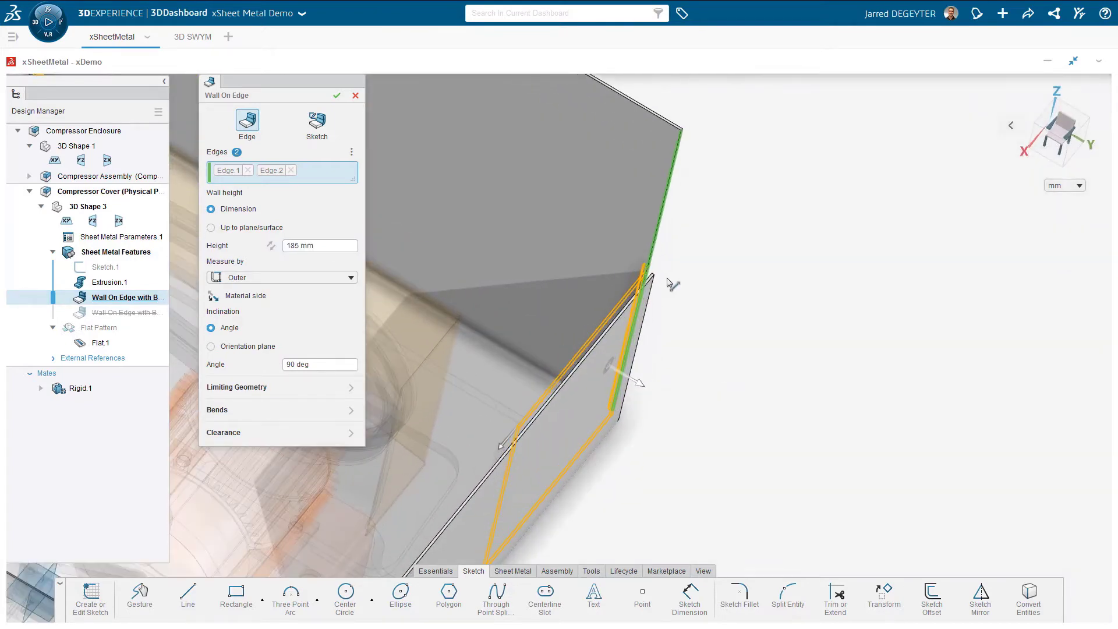
{"action": "scroll", "coordinate": [671, 283], "scroll_direction": "up", "scroll_amount": 1}
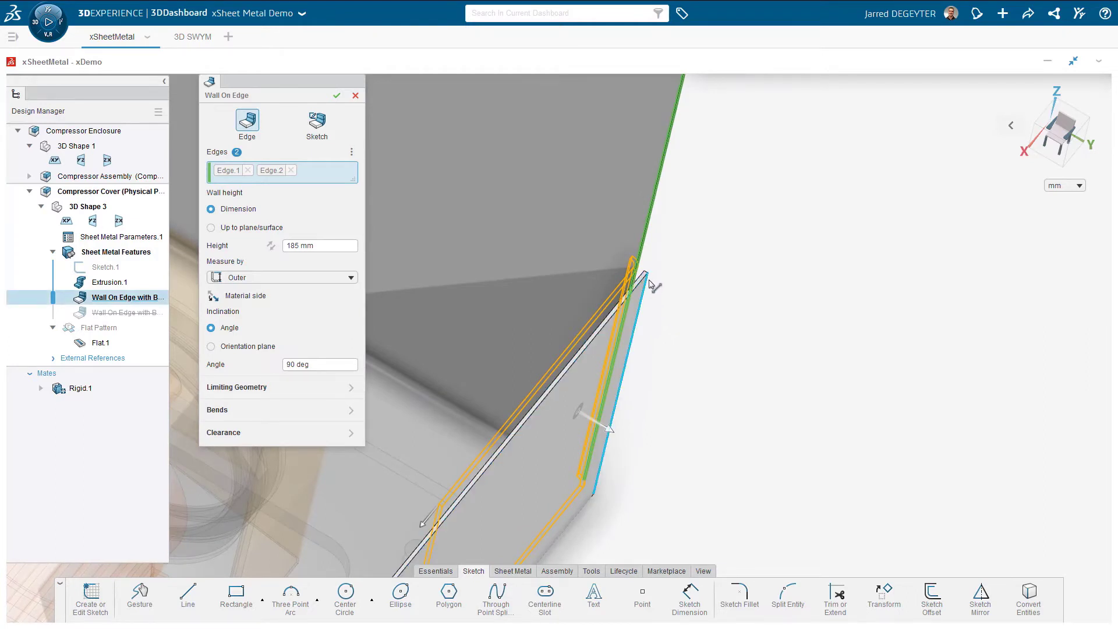
{"action": "left_click", "coordinate": [230, 432]}
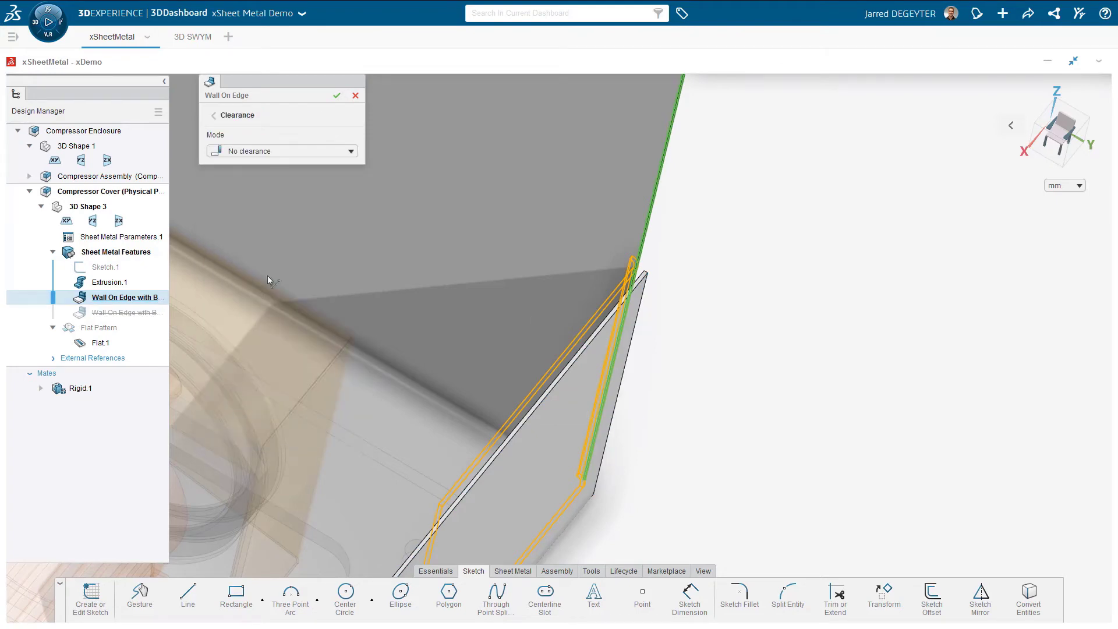
{"action": "left_click", "coordinate": [288, 153]}
{"action": "left_click", "coordinate": [268, 180]}
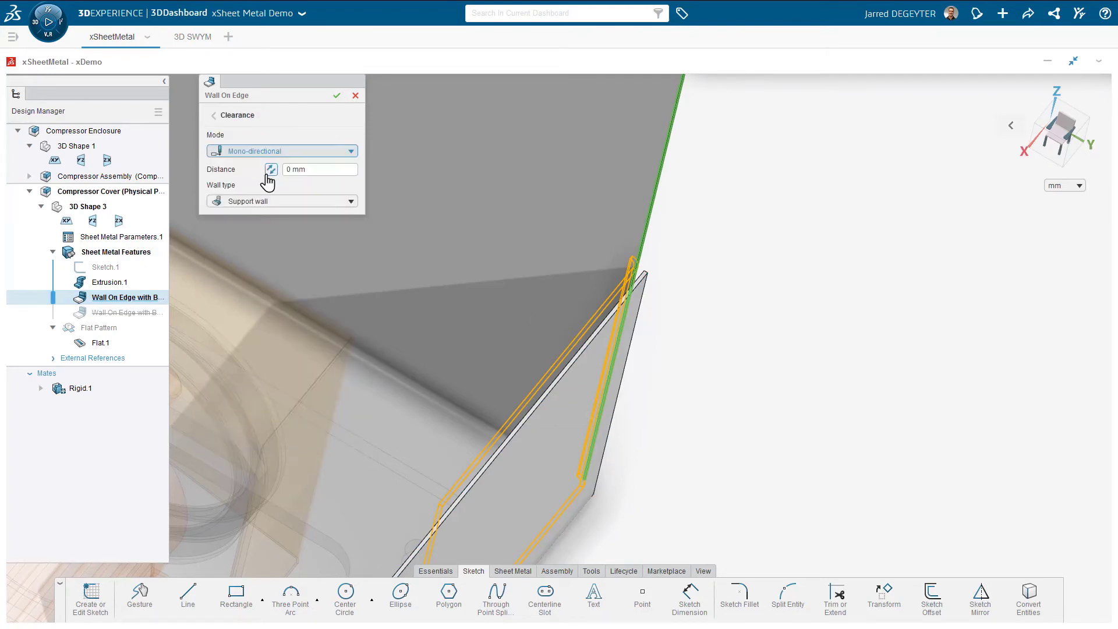
{"action": "left_click", "coordinate": [318, 168]}
{"action": "key", "text": "Return"}
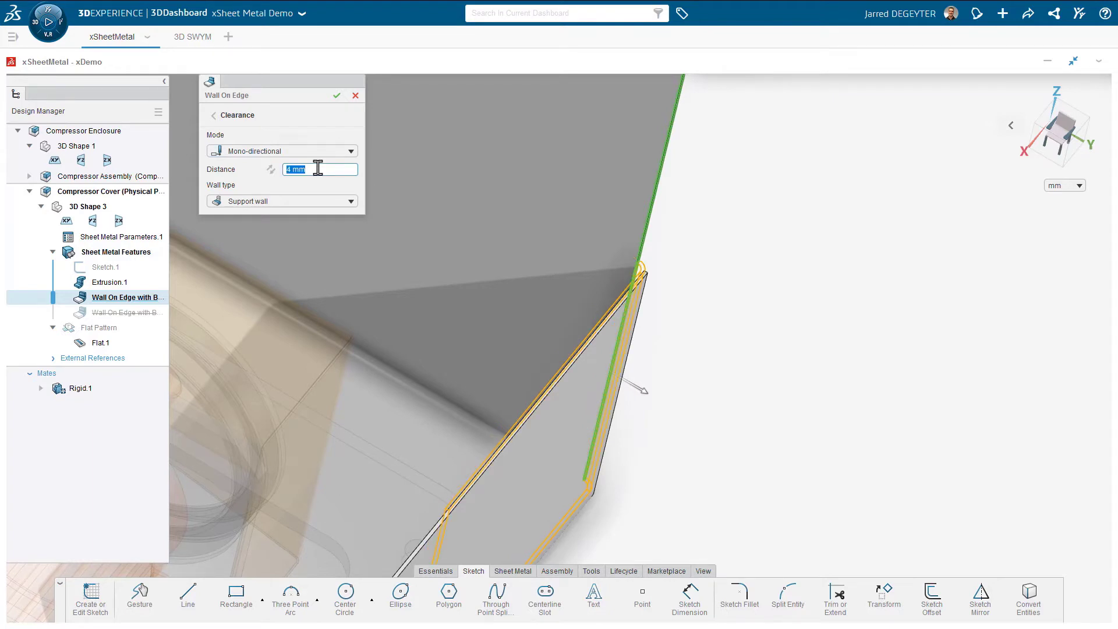
{"action": "key", "text": "Return"}
Edit the back wall's Wall On Edge feature to set its flange height to 50 mm.
{"action": "scroll", "coordinate": [664, 372], "scroll_direction": "down", "scroll_amount": 3}
{"action": "middle_click_drag", "start_coordinate": [648, 375], "coordinate": [619, 342]}
{"action": "scroll", "coordinate": [564, 345], "scroll_direction": "down", "scroll_amount": 4}
{"action": "middle_click_drag", "start_coordinate": [504, 335], "coordinate": [443, 294]}
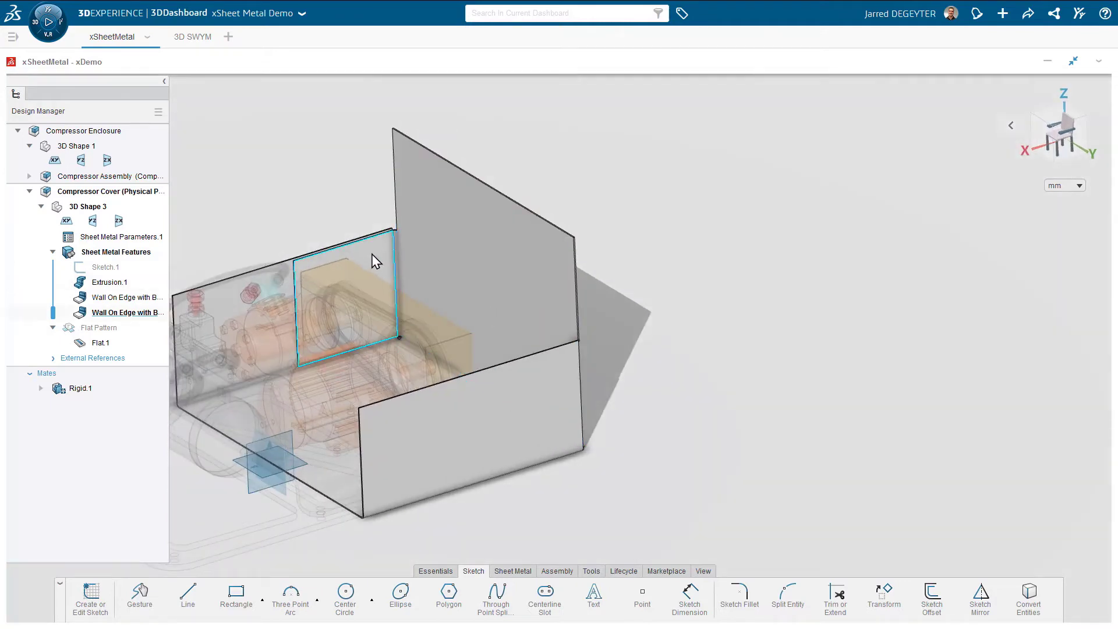
{"action": "left_click", "coordinate": [373, 255]}
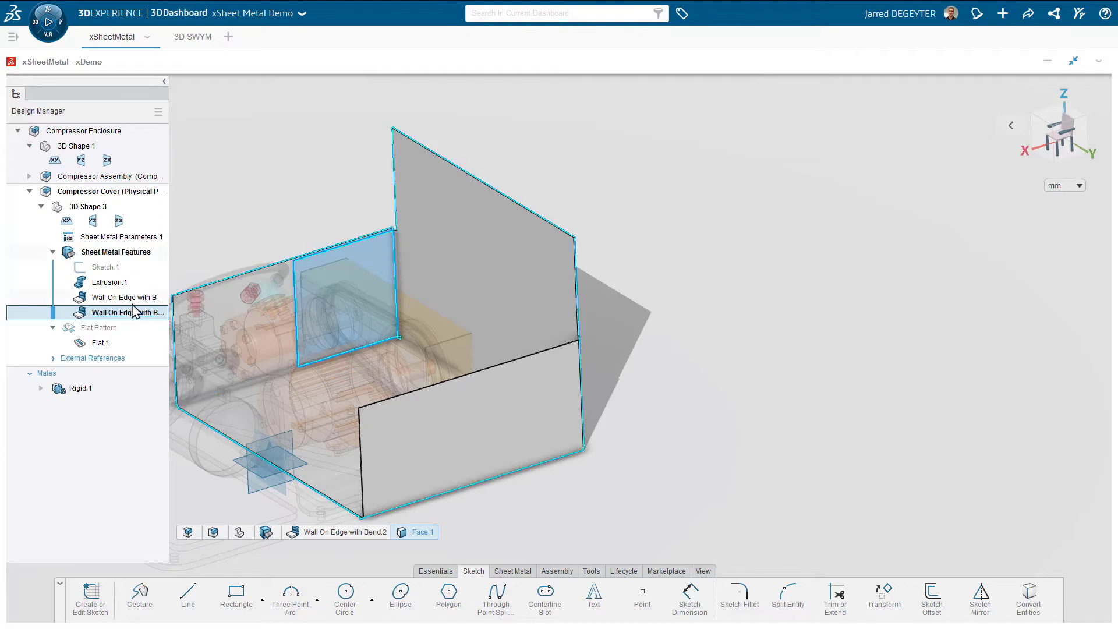
{"action": "double_click", "coordinate": [104, 315]}
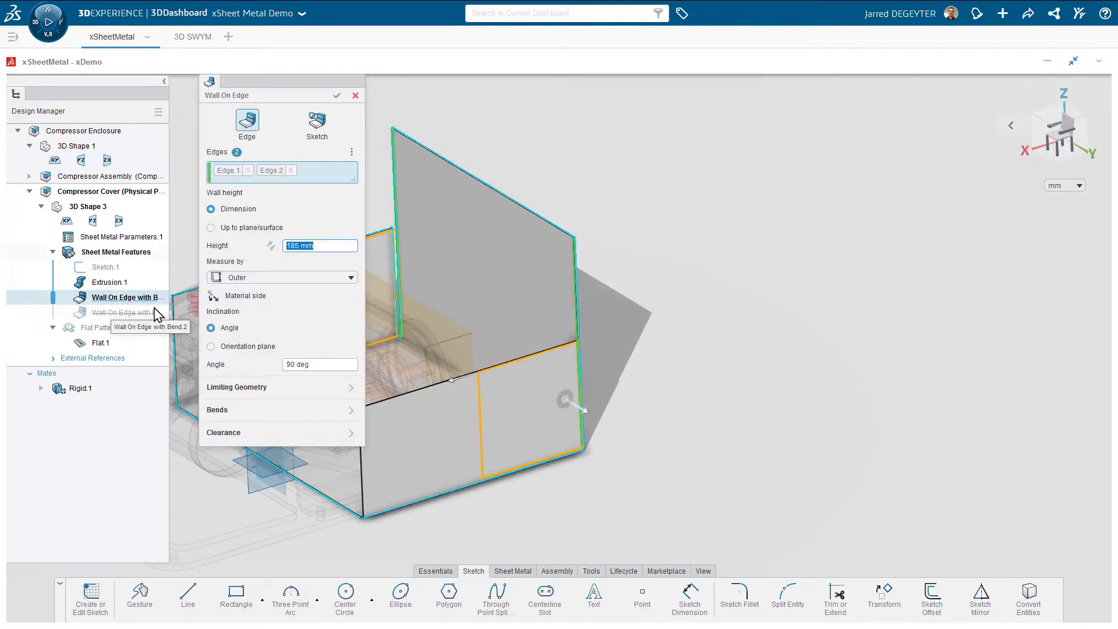
{"action": "type", "text": "50"}
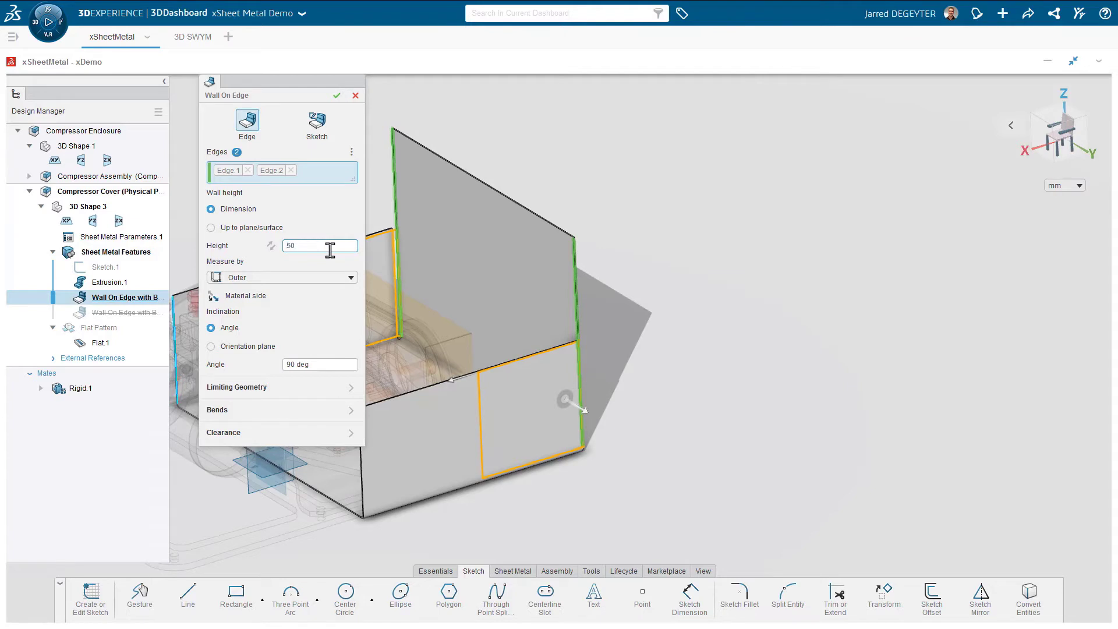
{"action": "key", "text": "Return"}
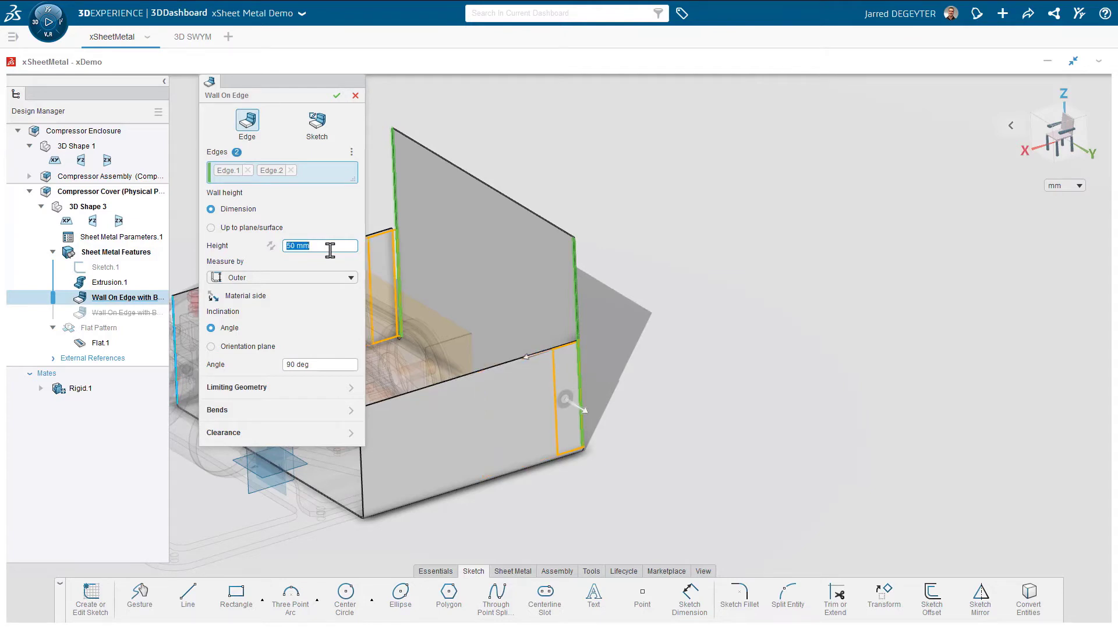
{"action": "scroll", "coordinate": [621, 336], "scroll_direction": "down", "scroll_amount": 3}
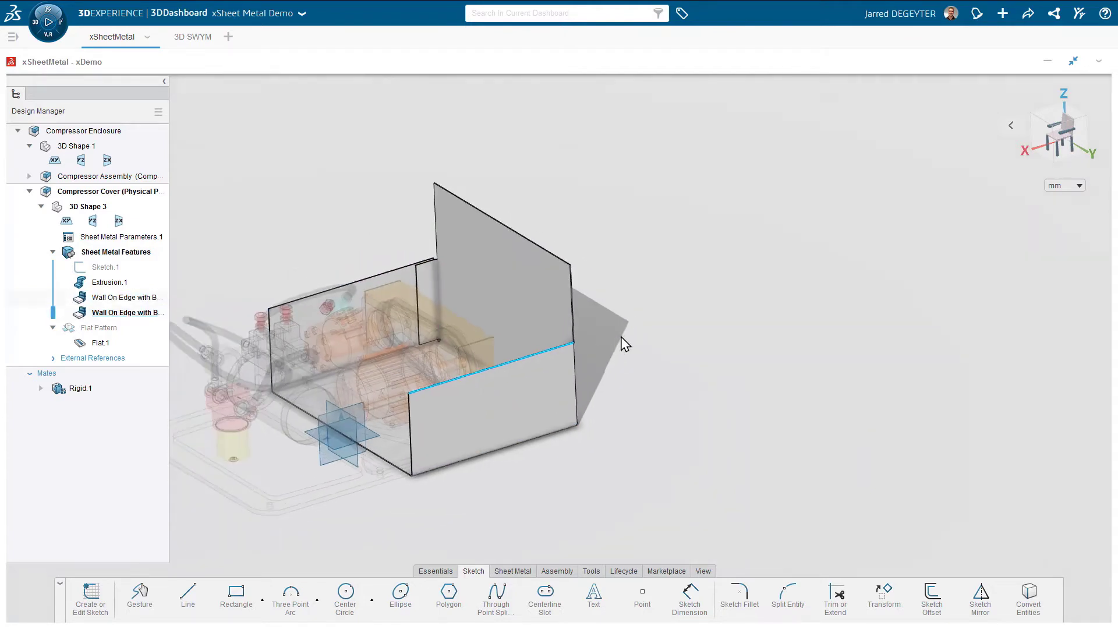
{"action": "mouse_move", "coordinate": [622, 337]}
{"action": "middle_mouse_down"}
{"action": "mouse_move", "coordinate": [661, 337]}
{"action": "mouse_move", "coordinate": [616, 327]}
{"action": "middle_mouse_up"}
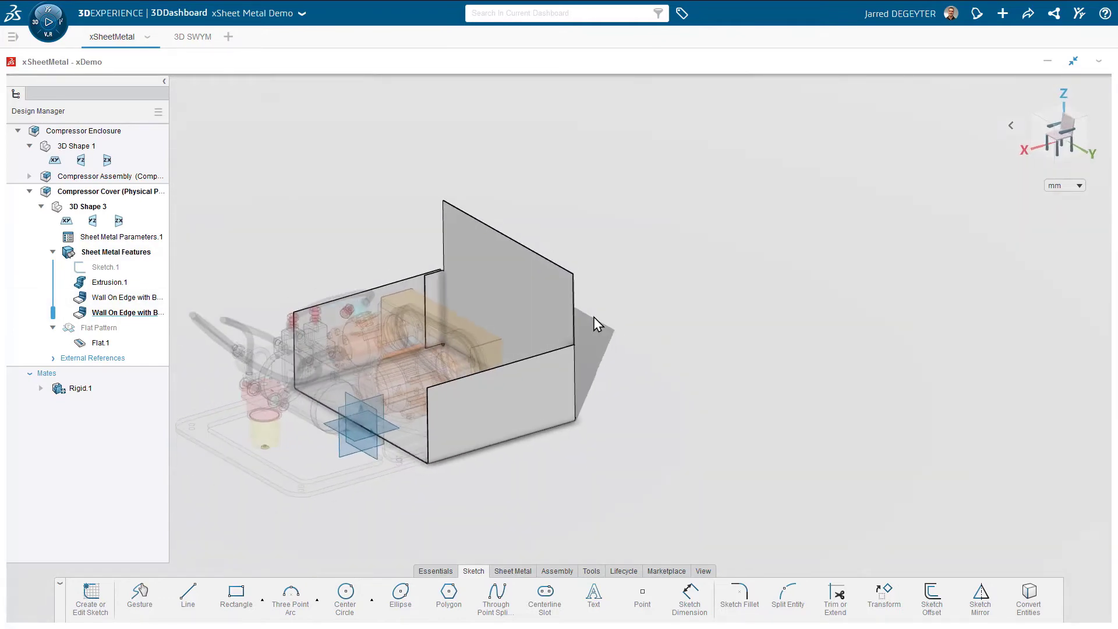
{"action": "middle_click_drag", "start_coordinate": [586, 326], "coordinate": [691, 290]}
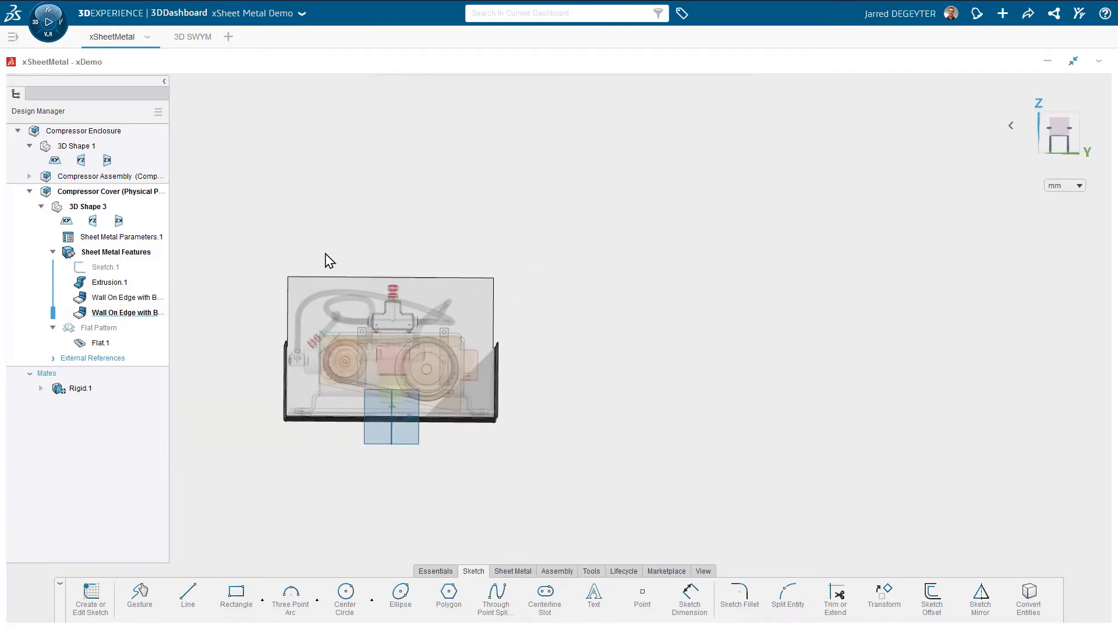
{"action": "middle_click_drag", "start_coordinate": [369, 257], "coordinate": [374, 264]}
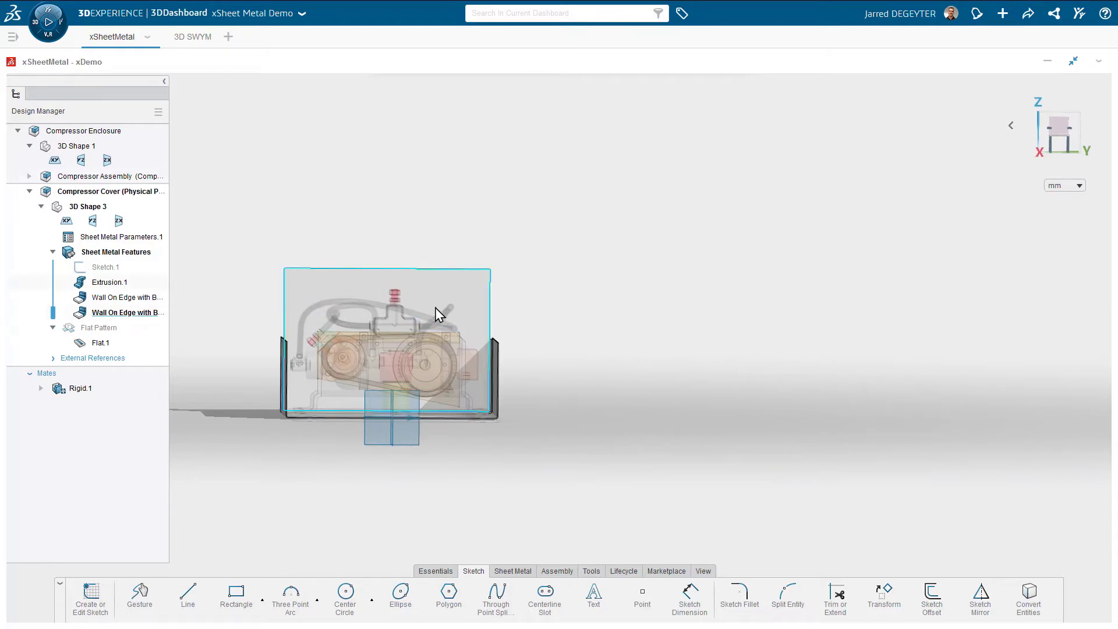
Start a Chamfer on the two short upper corner edges of the tall back wall.
{"action": "middle_click_drag", "start_coordinate": [527, 303], "coordinate": [539, 297]}
{"action": "scroll", "coordinate": [575, 298], "scroll_direction": "up", "scroll_amount": 10}
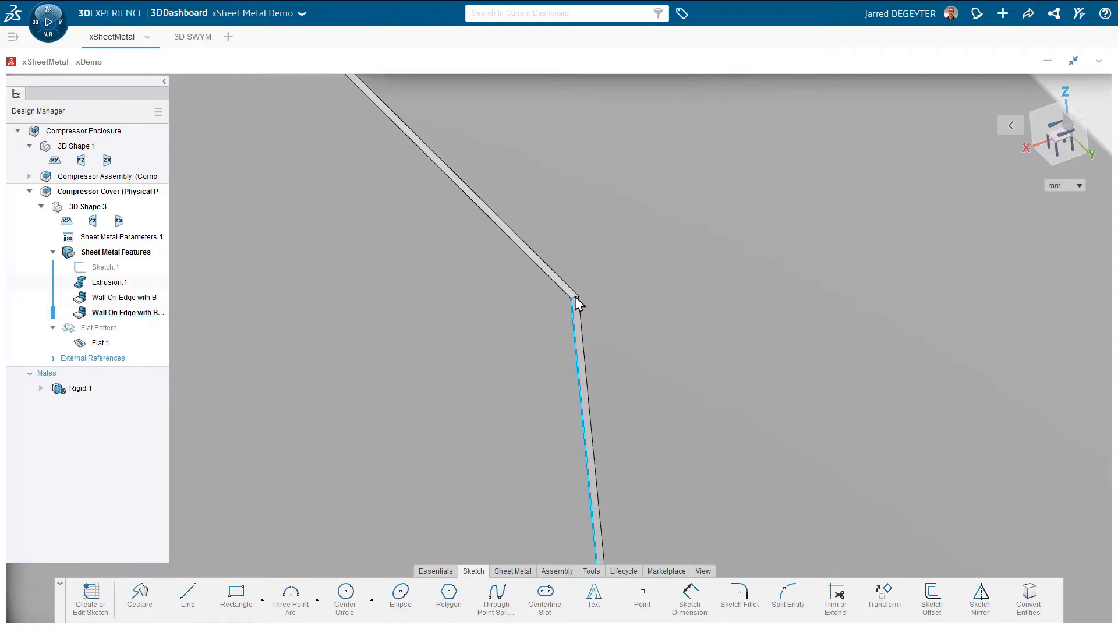
{"action": "left_click", "coordinate": [574, 296]}
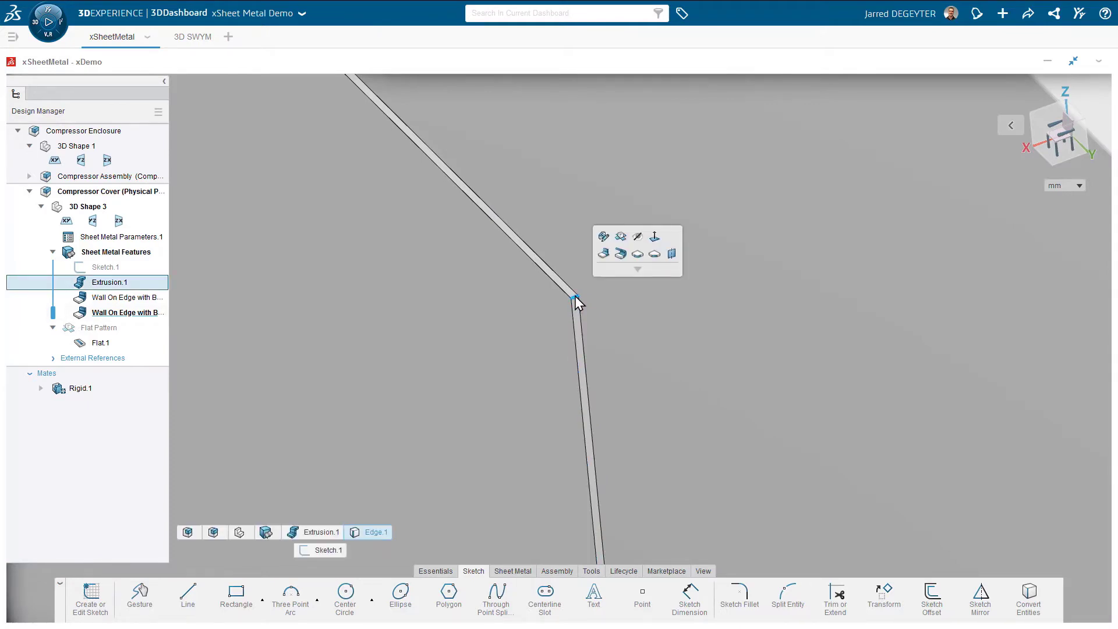
{"action": "left_click", "coordinate": [655, 254]}
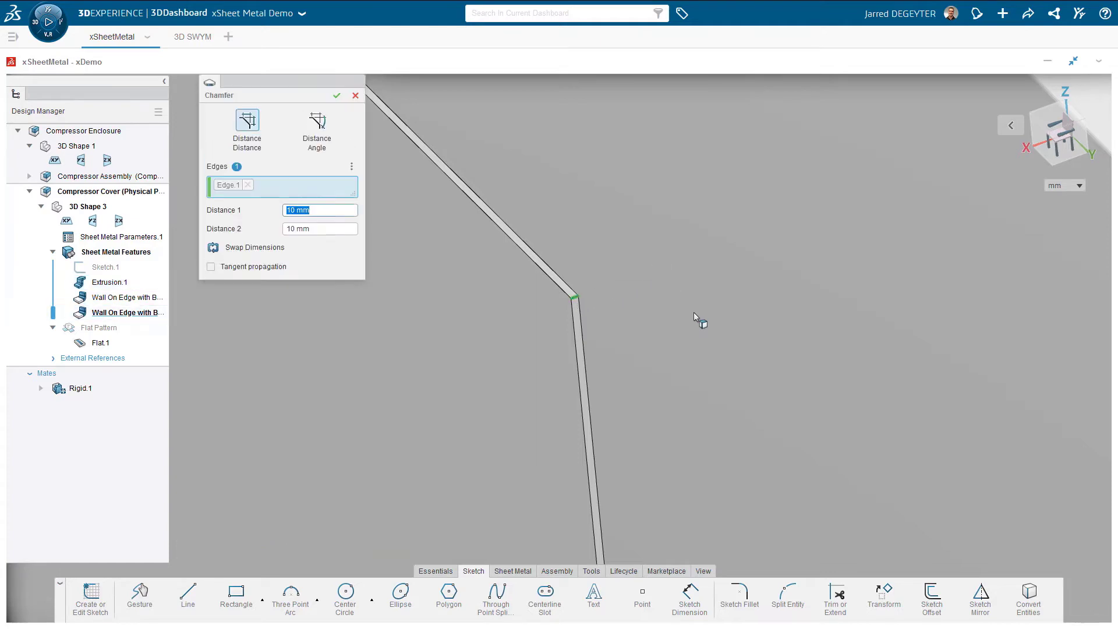
{"action": "scroll", "coordinate": [616, 302], "scroll_direction": "down", "scroll_amount": 10}
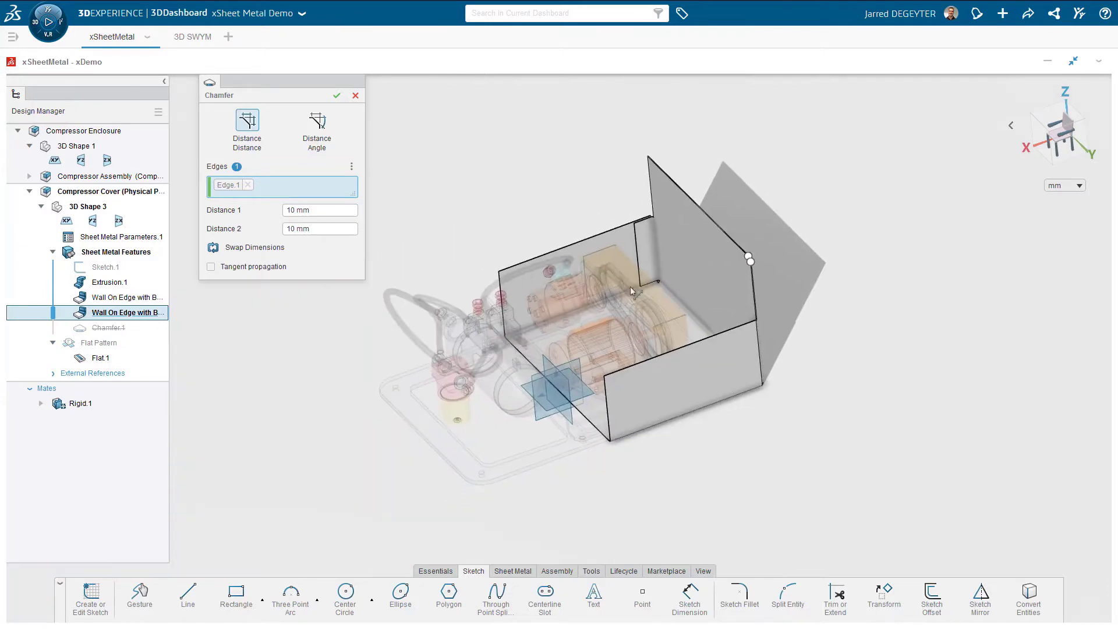
{"action": "middle_click_drag", "start_coordinate": [771, 254], "coordinate": [672, 208]}
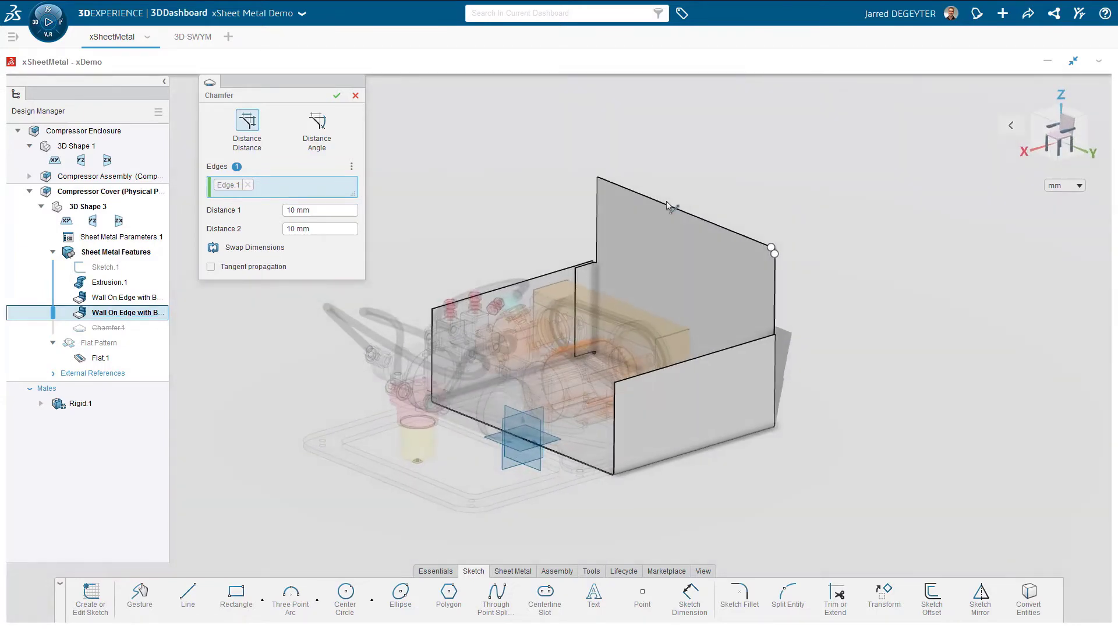
{"action": "left_click", "coordinate": [610, 188]}
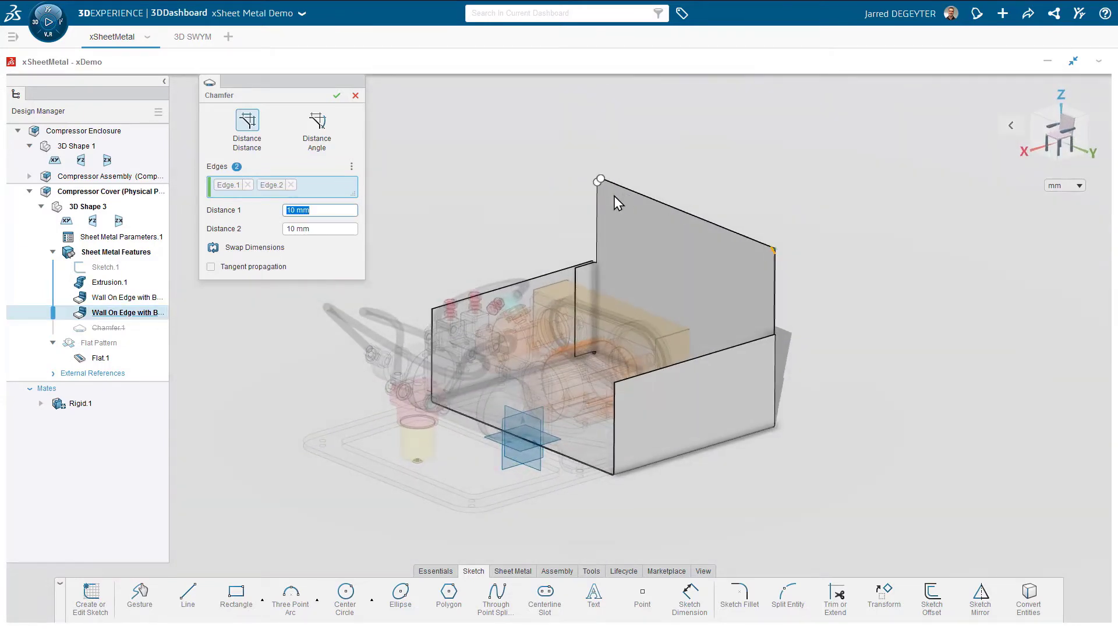
Define the back wall's corner chamfers by distance and angle, with a 95 mm distance at 45 degrees, and finish the feature.
{"action": "left_click", "coordinate": [317, 121]}
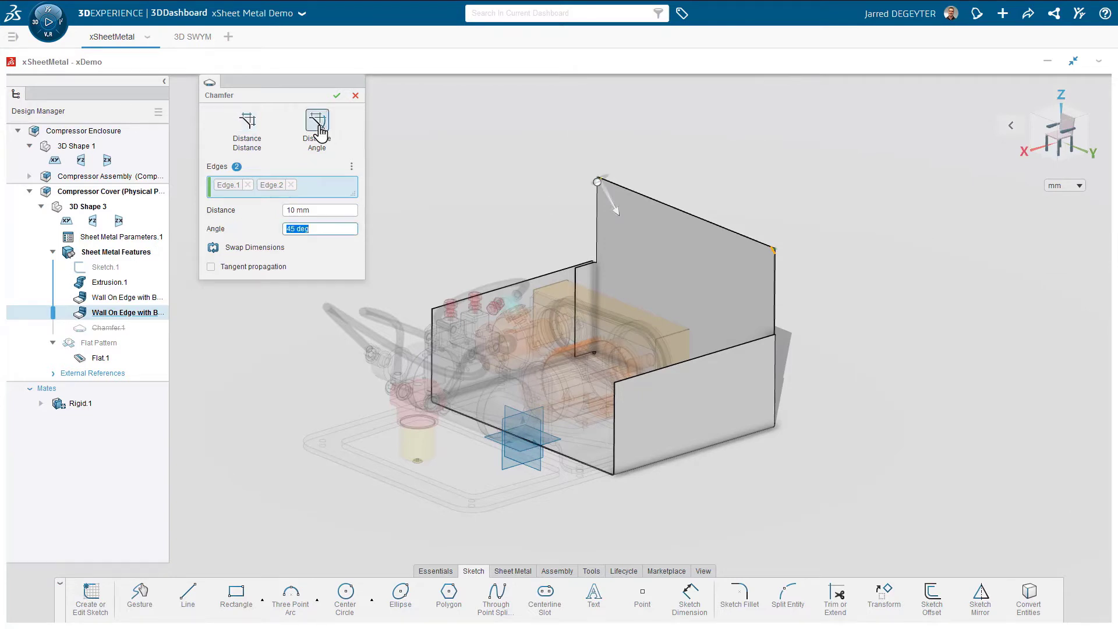
{"action": "left_click", "coordinate": [1046, 135]}
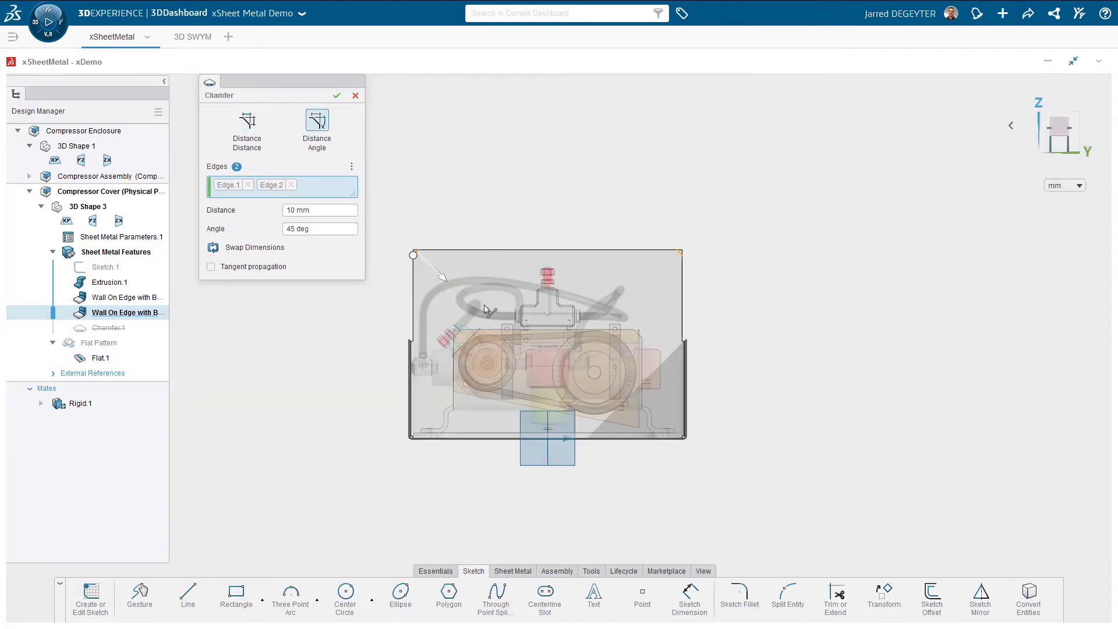
{"action": "scroll", "coordinate": [379, 314], "scroll_direction": "up", "scroll_amount": 3}
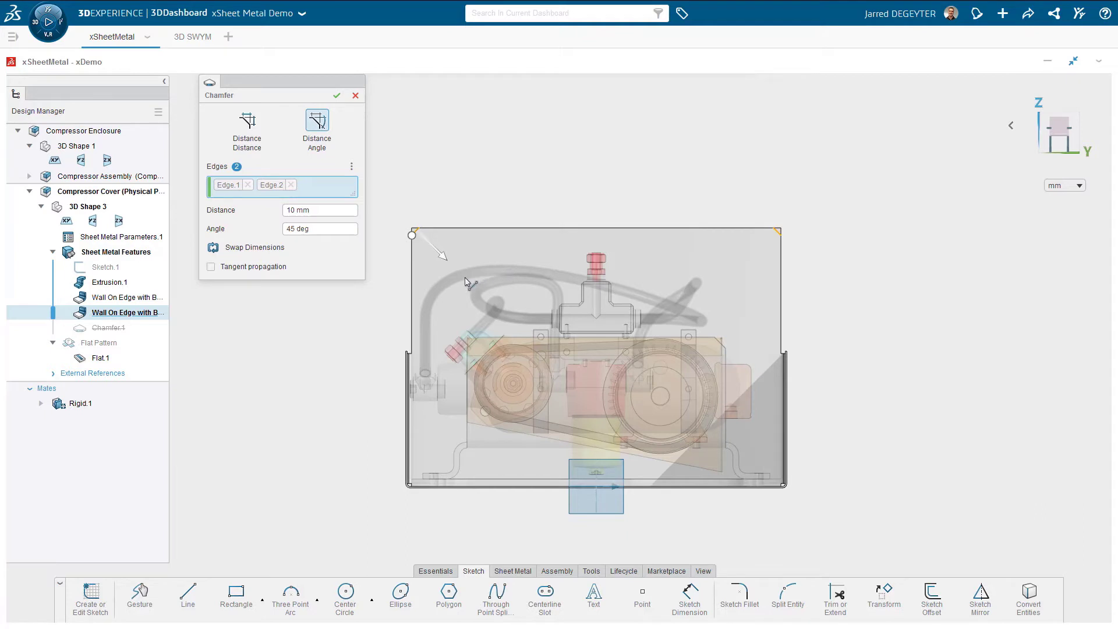
{"action": "left_click_drag", "start_coordinate": [412, 236], "coordinate": [356, 307]}
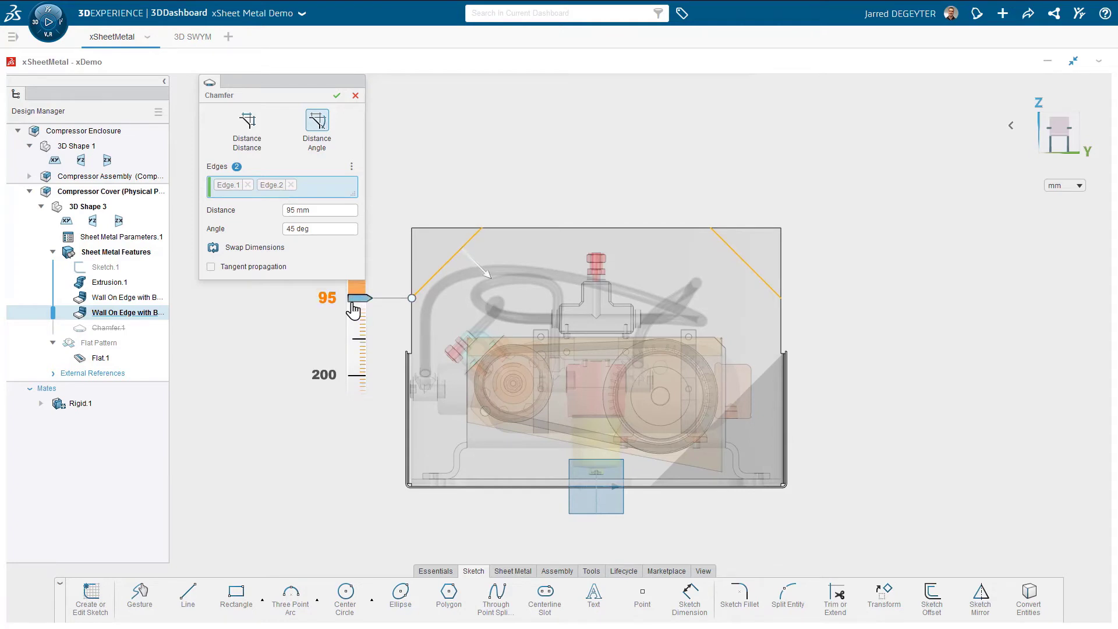
{"action": "left_click", "coordinate": [336, 96]}
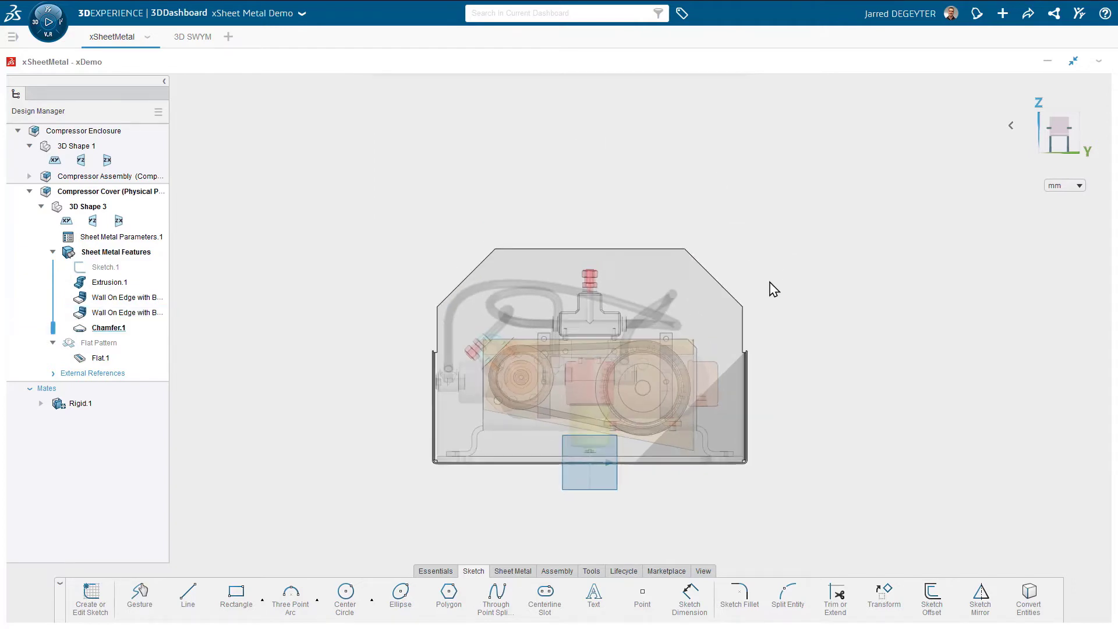
Start a new sketch on the narrow top face of the back wall between the chamfered corners.
{"action": "middle_click_drag", "start_coordinate": [771, 287], "coordinate": [820, 314]}
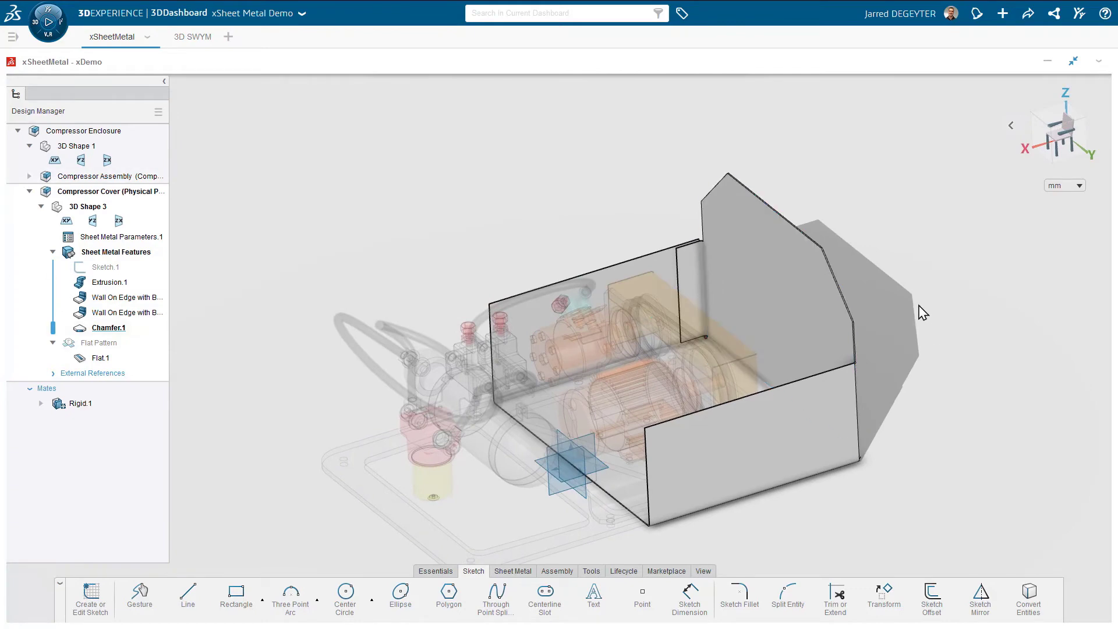
{"action": "scroll", "coordinate": [826, 233], "scroll_direction": "up", "scroll_amount": 4}
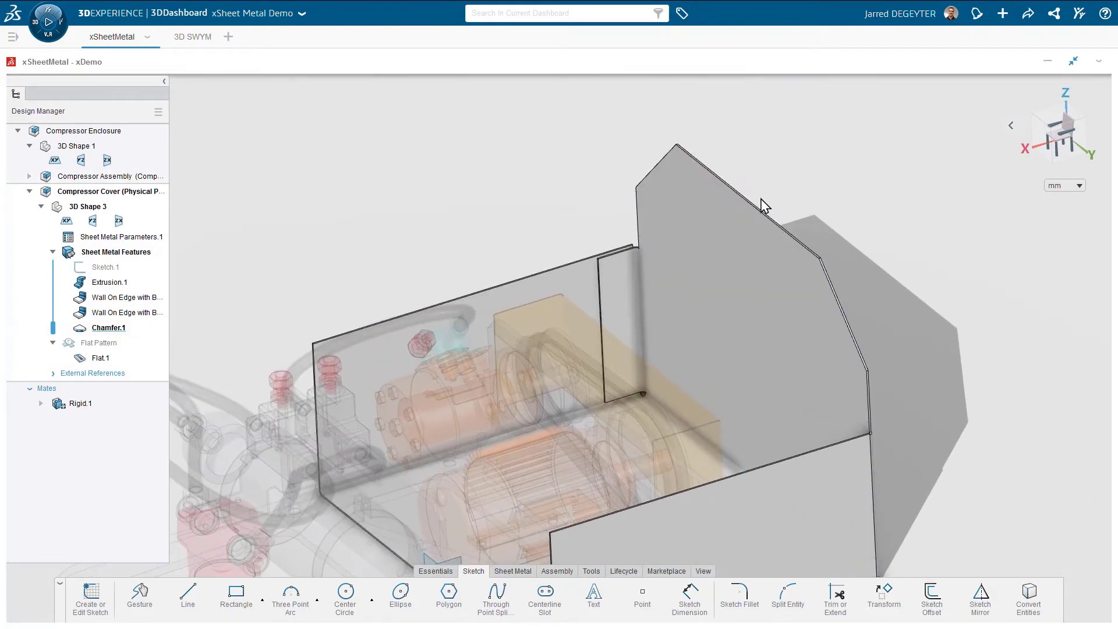
{"action": "scroll", "coordinate": [740, 204], "scroll_direction": "up", "scroll_amount": 1}
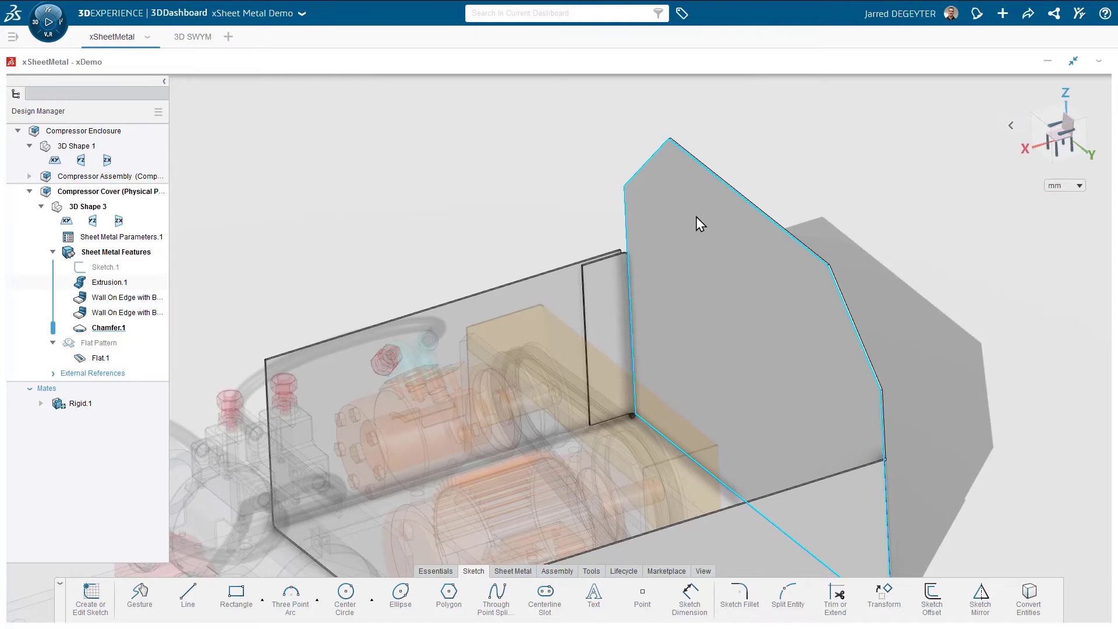
{"action": "scroll", "coordinate": [743, 203], "scroll_direction": "up", "scroll_amount": 1}
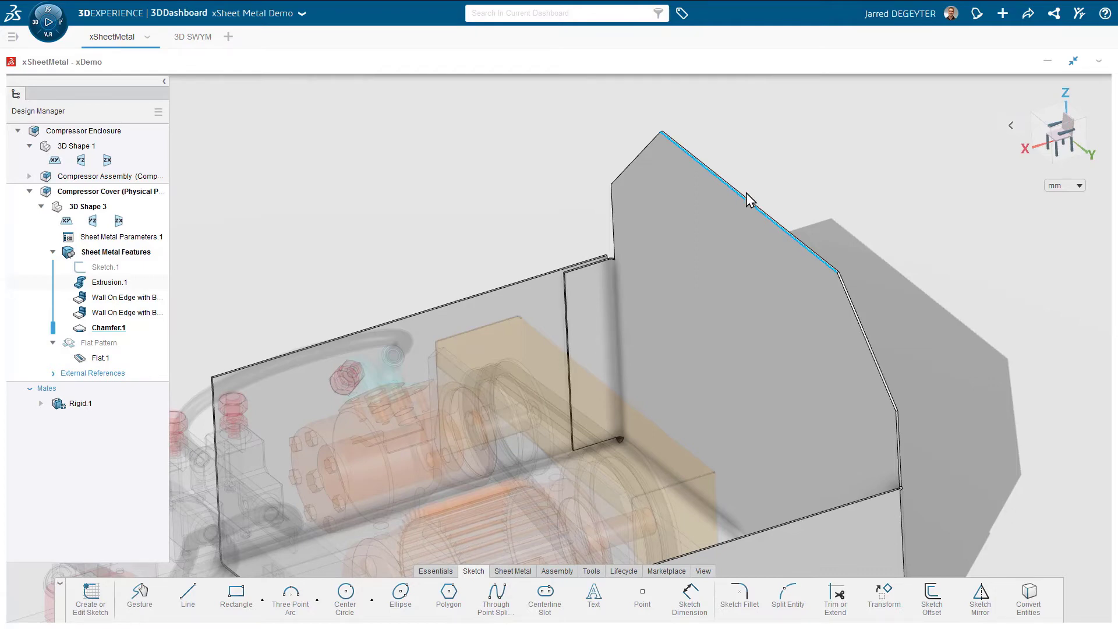
{"action": "scroll", "coordinate": [740, 203], "scroll_direction": "up", "scroll_amount": 5}
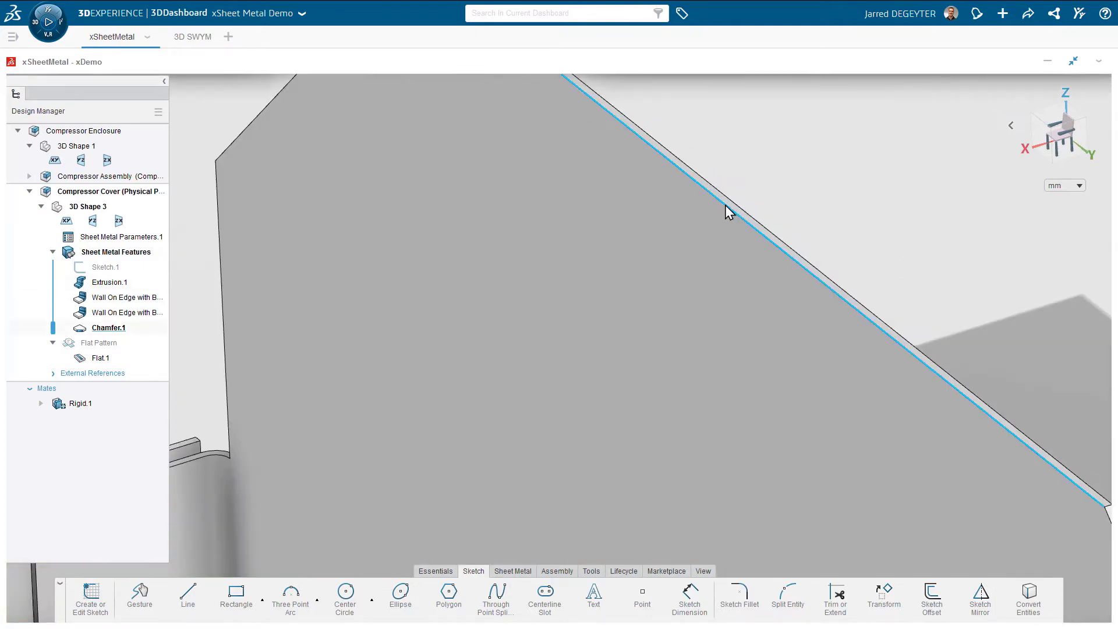
{"action": "left_click", "coordinate": [729, 209]}
{"action": "left_click", "coordinate": [728, 207]}
{"action": "left_click", "coordinate": [754, 164]}
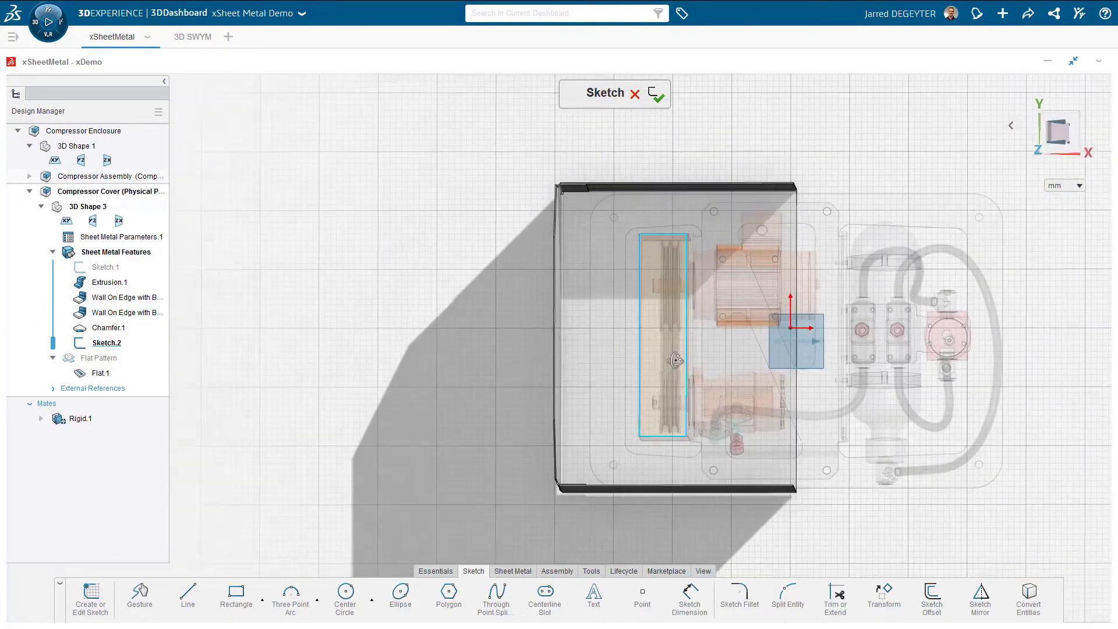
Draw a closed tab outline from the back wall's edge with straight sides about 62 mm long and a tangent end arc of about 37 mm radius.
{"action": "mouse_move", "coordinate": [667, 354]}
{"action": "middle_mouse_down"}
{"action": "mouse_move", "coordinate": [682, 352]}
{"action": "mouse_move", "coordinate": [670, 357]}
{"action": "middle_mouse_up"}
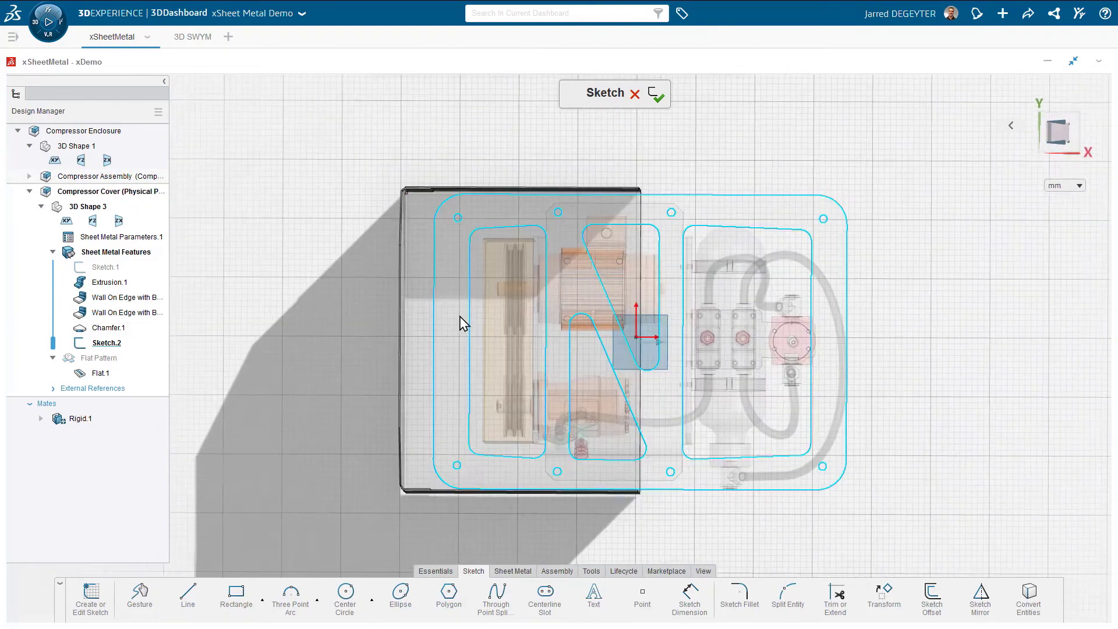
{"action": "scroll", "coordinate": [391, 348], "scroll_direction": "up", "scroll_amount": 5}
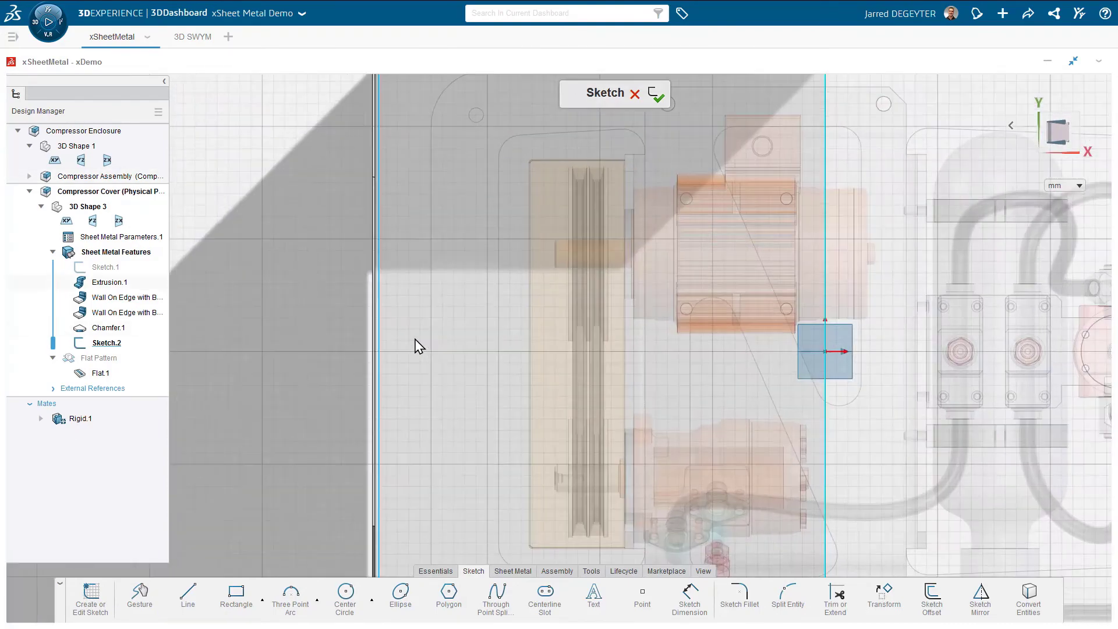
{"action": "scroll", "coordinate": [424, 322], "scroll_direction": "up", "scroll_amount": 1}
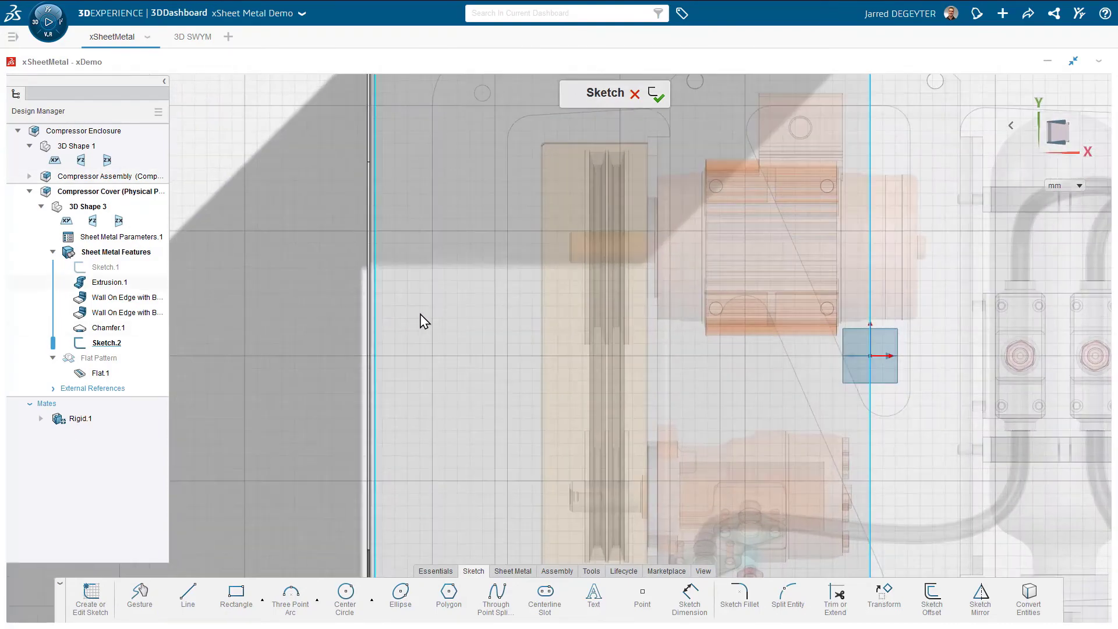
{"action": "left_click", "coordinate": [457, 295]}
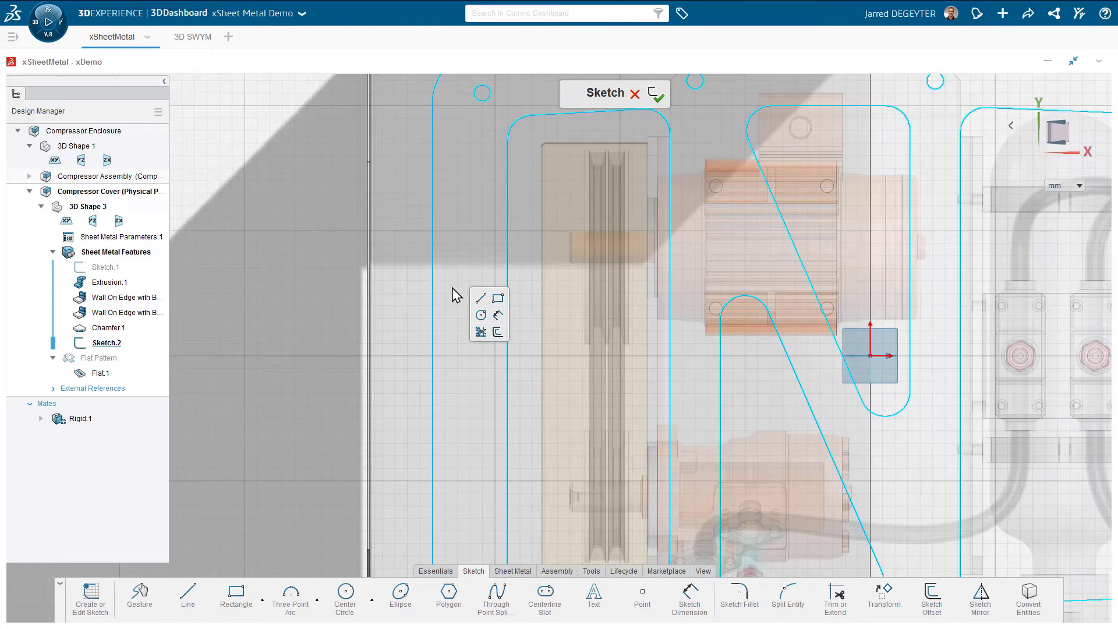
{"action": "left_click", "coordinate": [481, 299]}
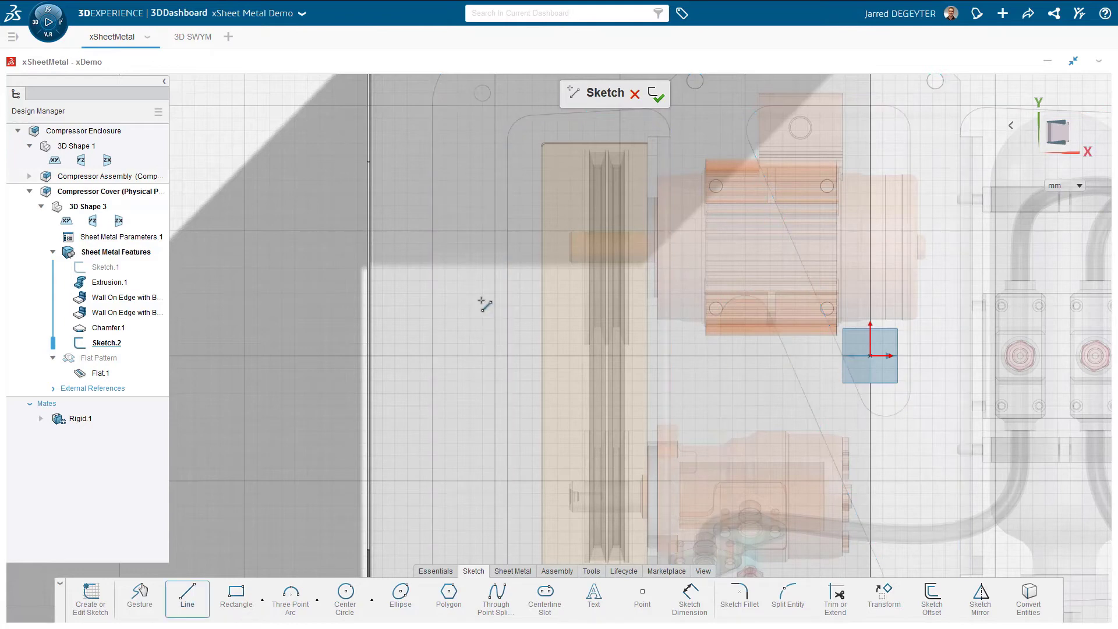
{"action": "left_click", "coordinate": [369, 285]}
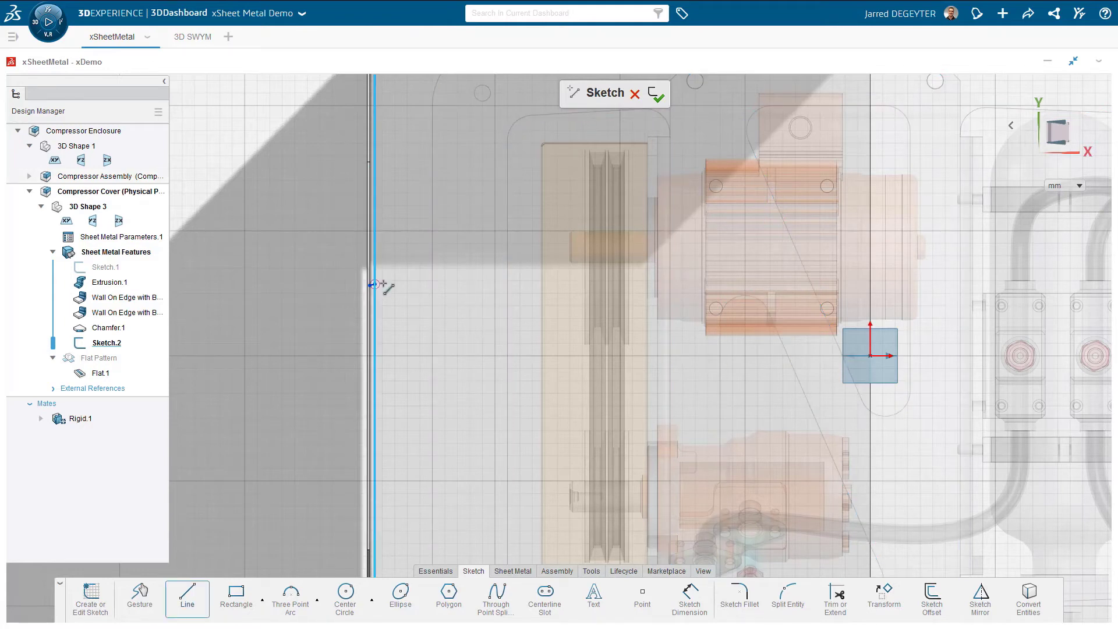
{"action": "left_click", "coordinate": [447, 285]}
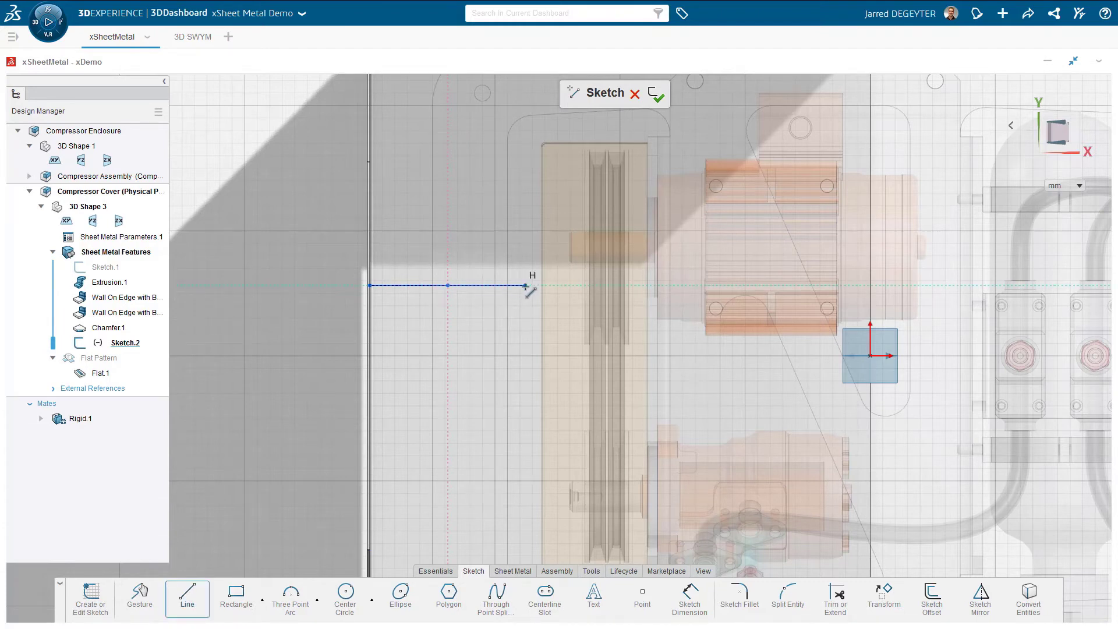
{"action": "key", "text": "a"}
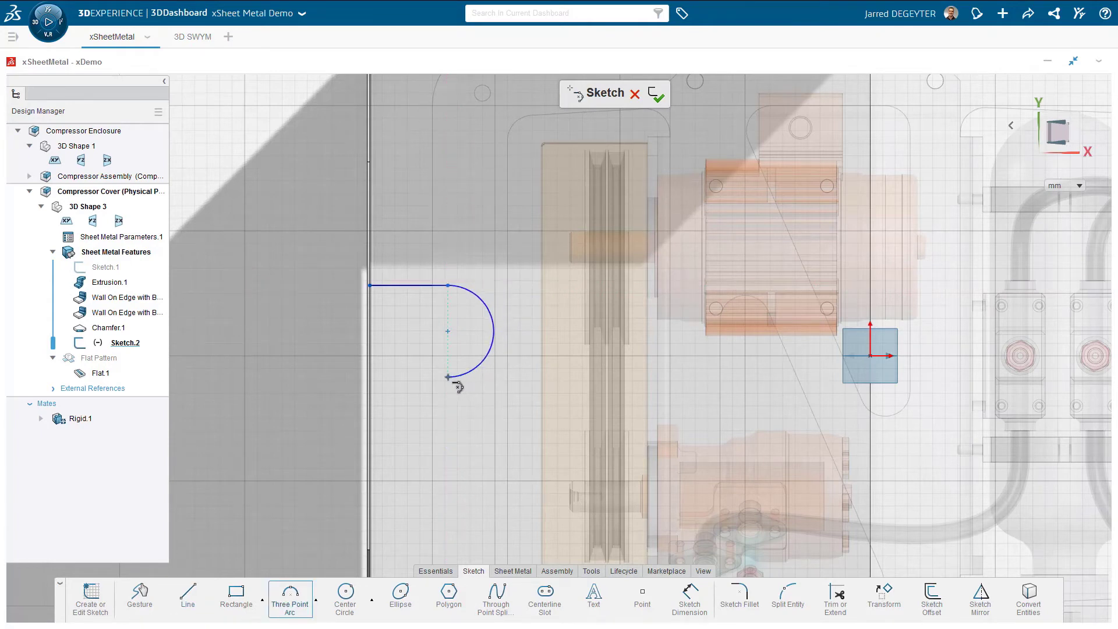
{"action": "left_click", "coordinate": [448, 376]}
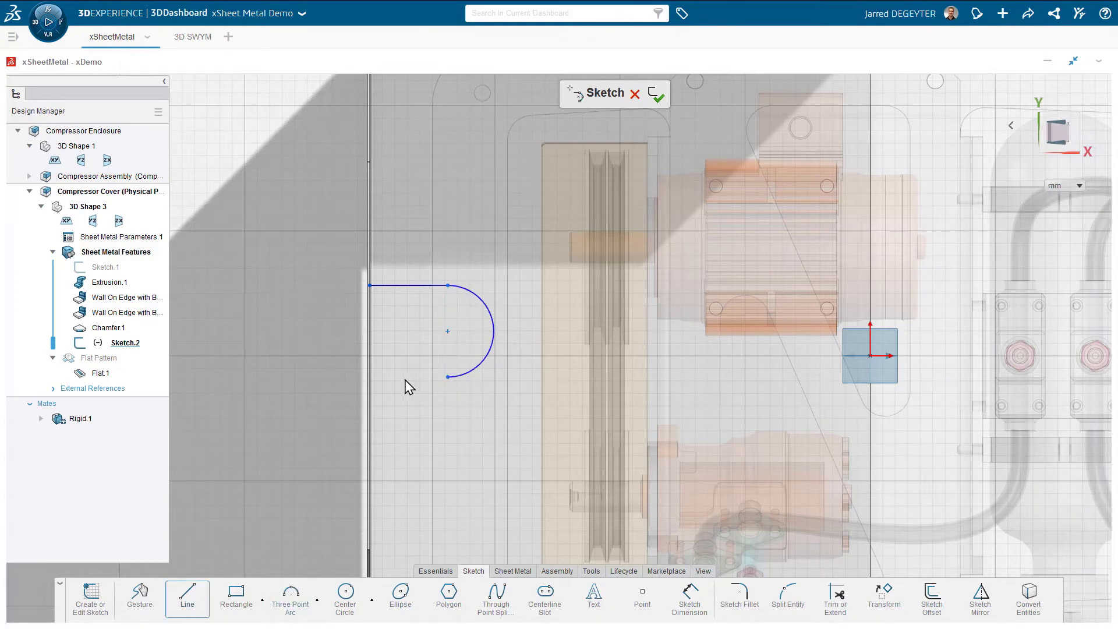
{"action": "left_click", "coordinate": [370, 378]}
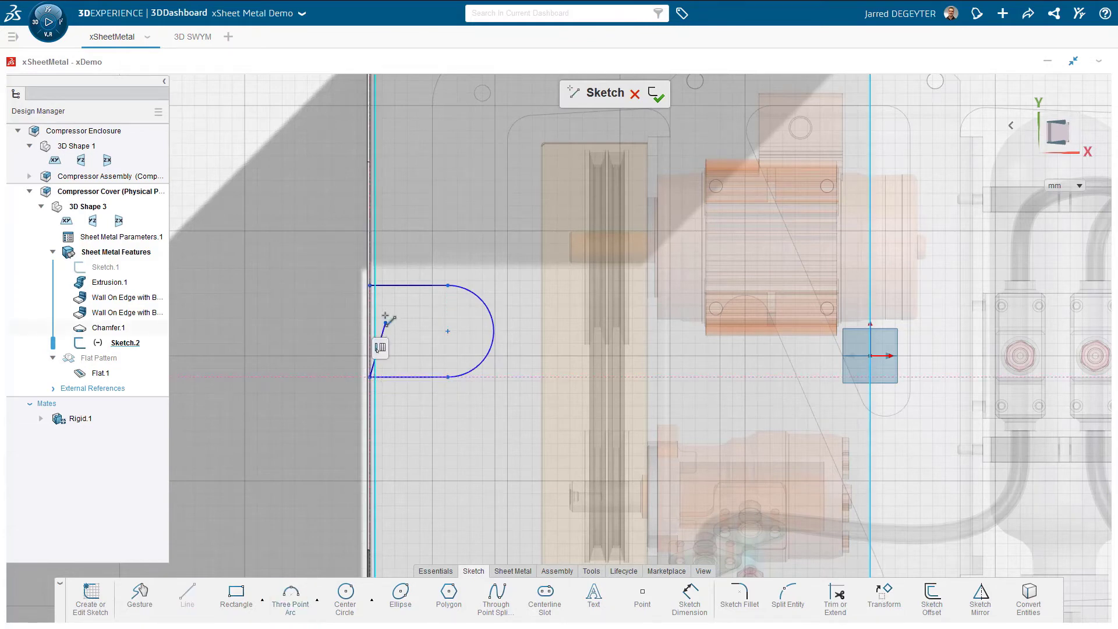
{"action": "left_click", "coordinate": [371, 286]}
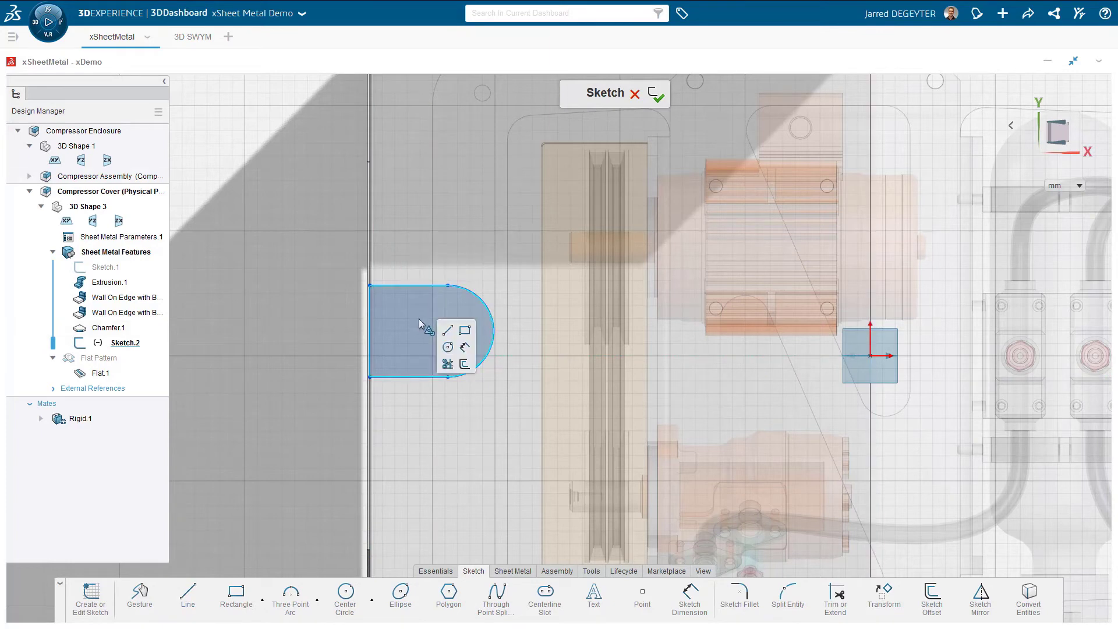
Add a hole circle to the tab, concentric with its rounded end.
{"action": "left_click", "coordinate": [448, 348]}
{"action": "left_click", "coordinate": [447, 331]}
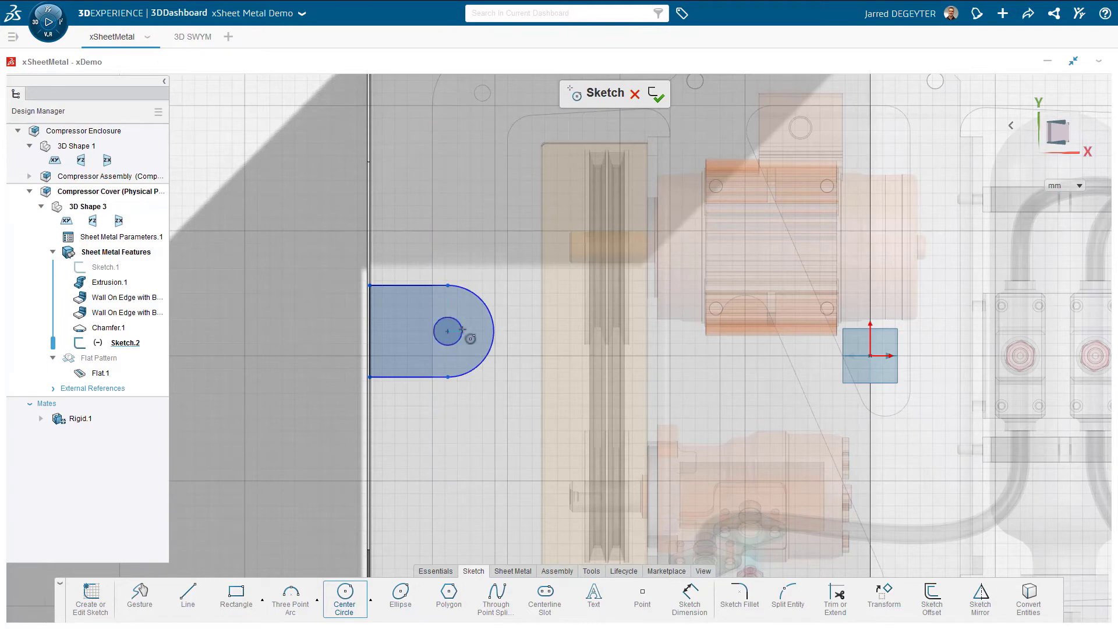
{"action": "left_click", "coordinate": [465, 329]}
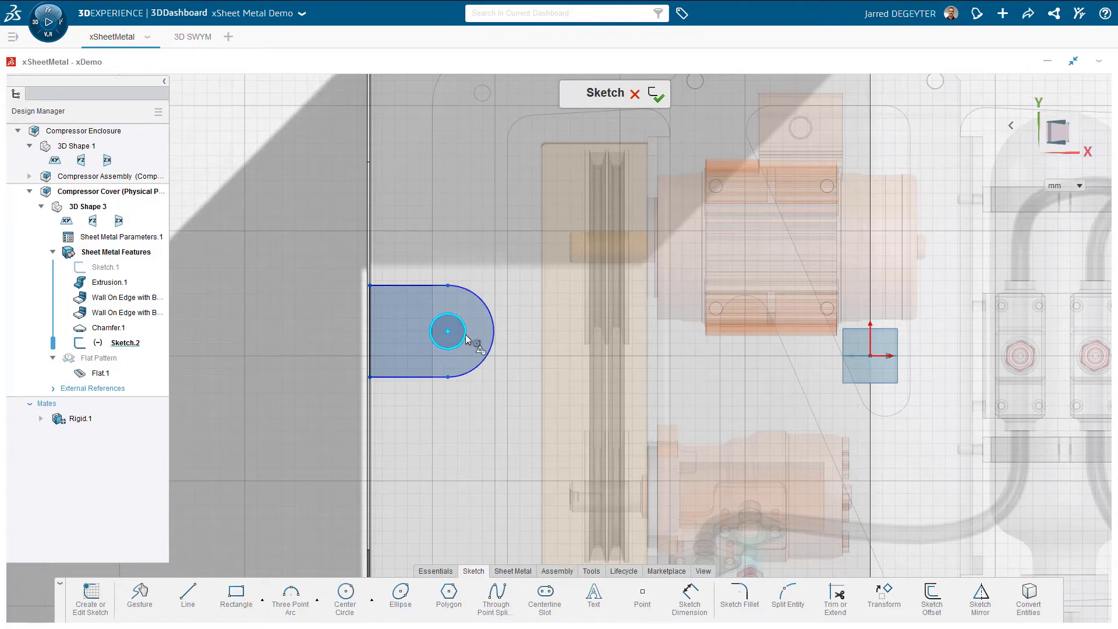
Dimension the tab's straight side to a length of 40 mm.
{"action": "left_click", "coordinate": [420, 376]}
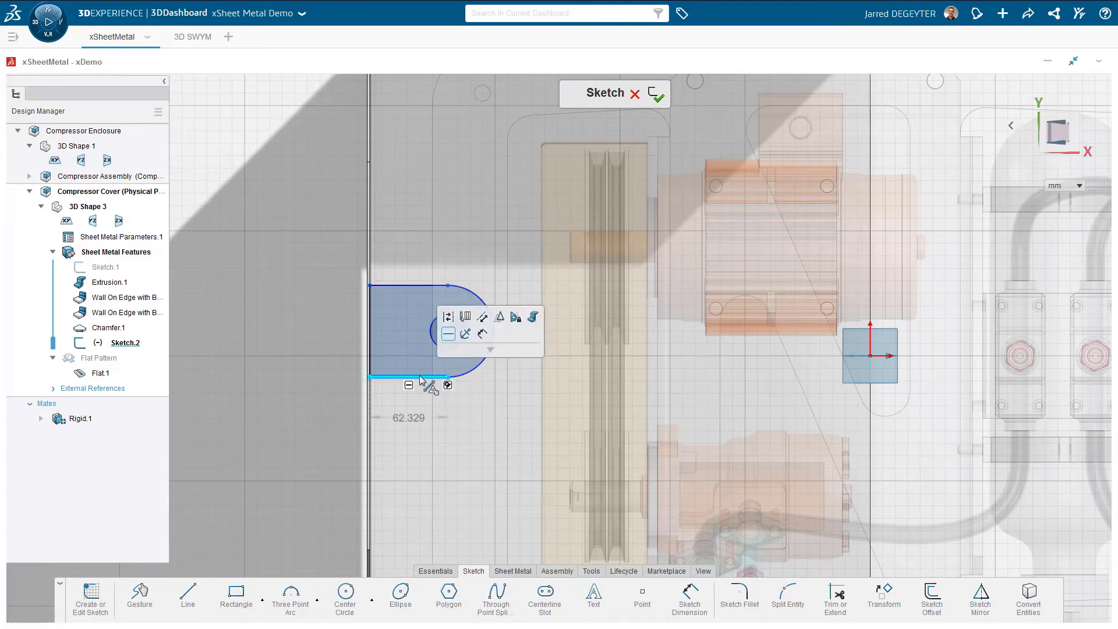
{"action": "left_click", "coordinate": [407, 418]}
{"action": "key", "text": "BackSpace"}
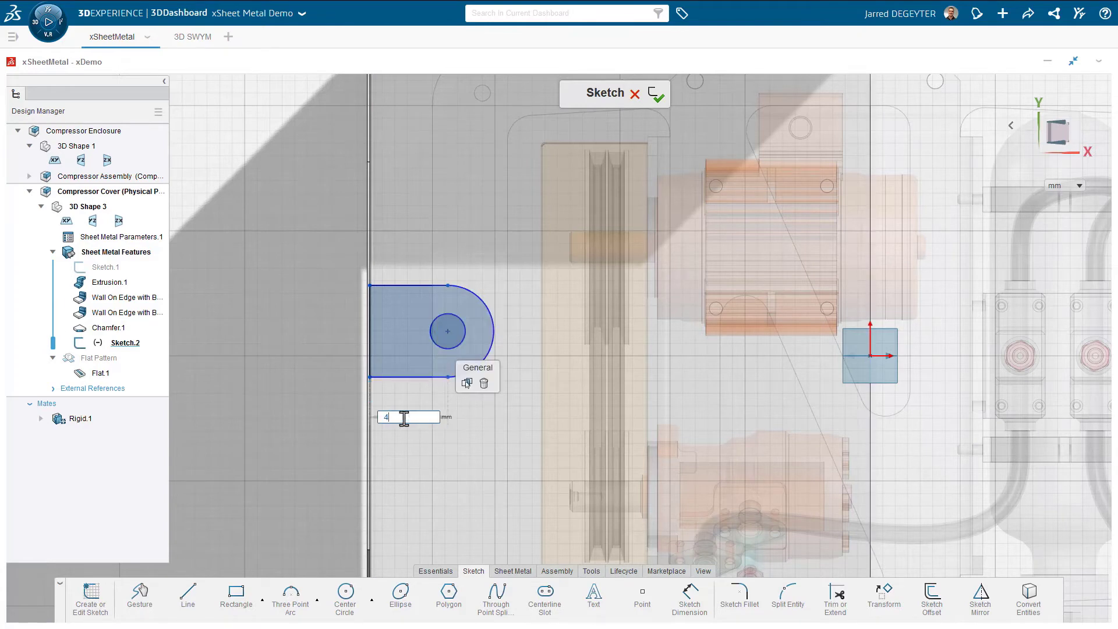
{"action": "type", "text": "40"}
{"action": "key", "text": "Return"}
Dimension the tab's hole to a 20 mm diameter and its end arc to a 25 mm radius.
{"action": "left_click", "coordinate": [428, 344]}
{"action": "left_click", "coordinate": [427, 332]}
{"action": "type", "text": "20"}
{"action": "key", "text": "Return"}
{"action": "left_click", "coordinate": [466, 344]}
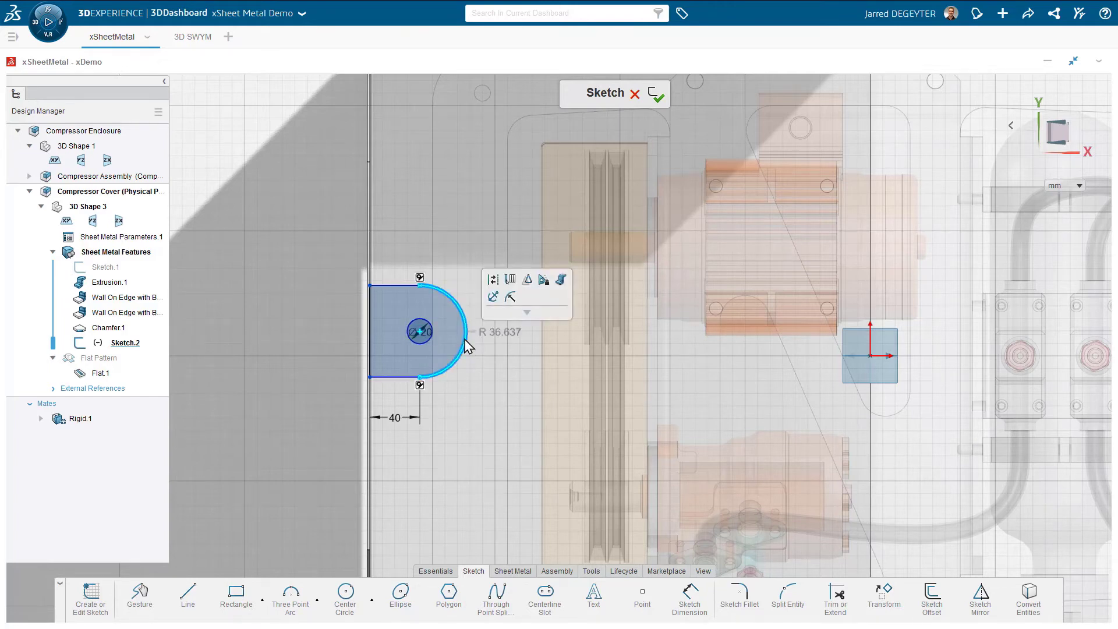
{"action": "left_click", "coordinate": [495, 335]}
{"action": "type", "text": "25"}
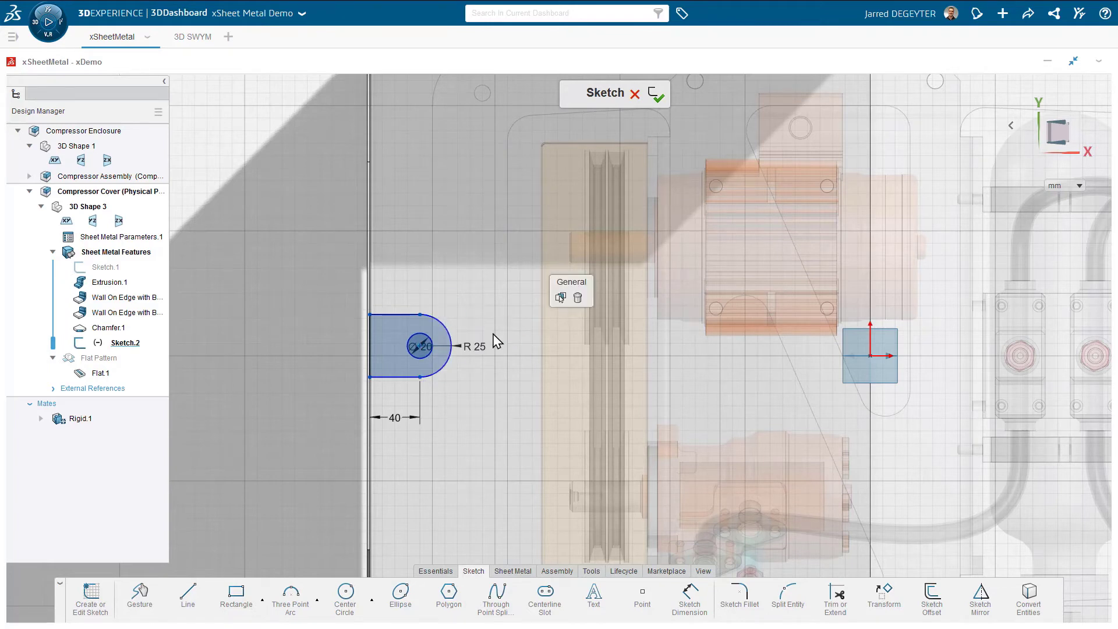
{"action": "key", "text": "Return"}
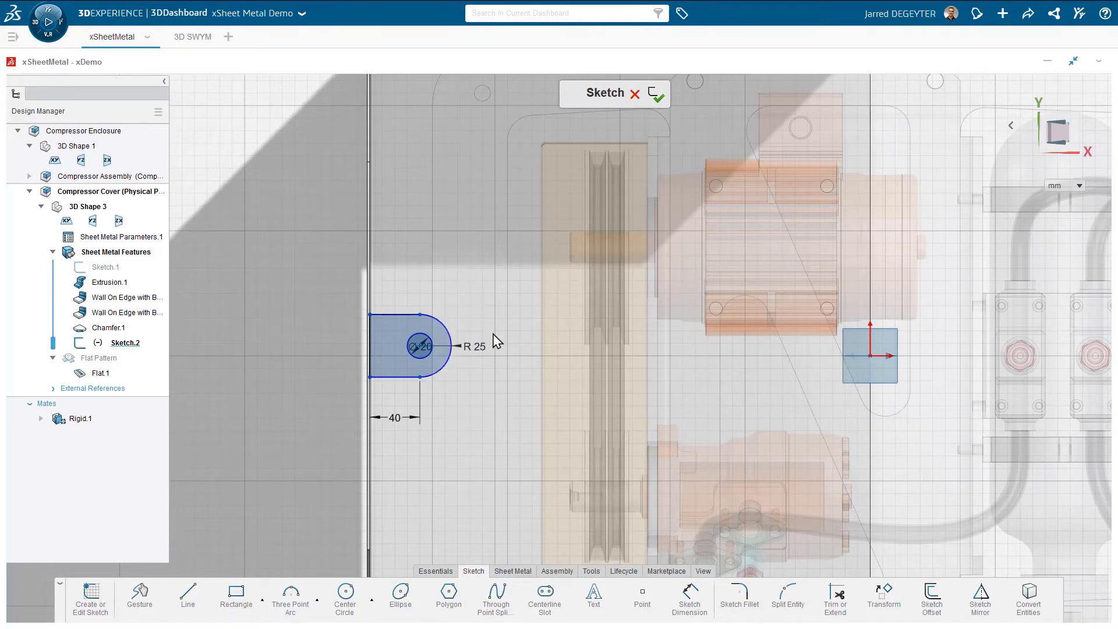
Constrain the tab hole's center to be coincident with the sketch's horizontal axis, and finish the sketch.
{"action": "left_click", "coordinate": [420, 346]}
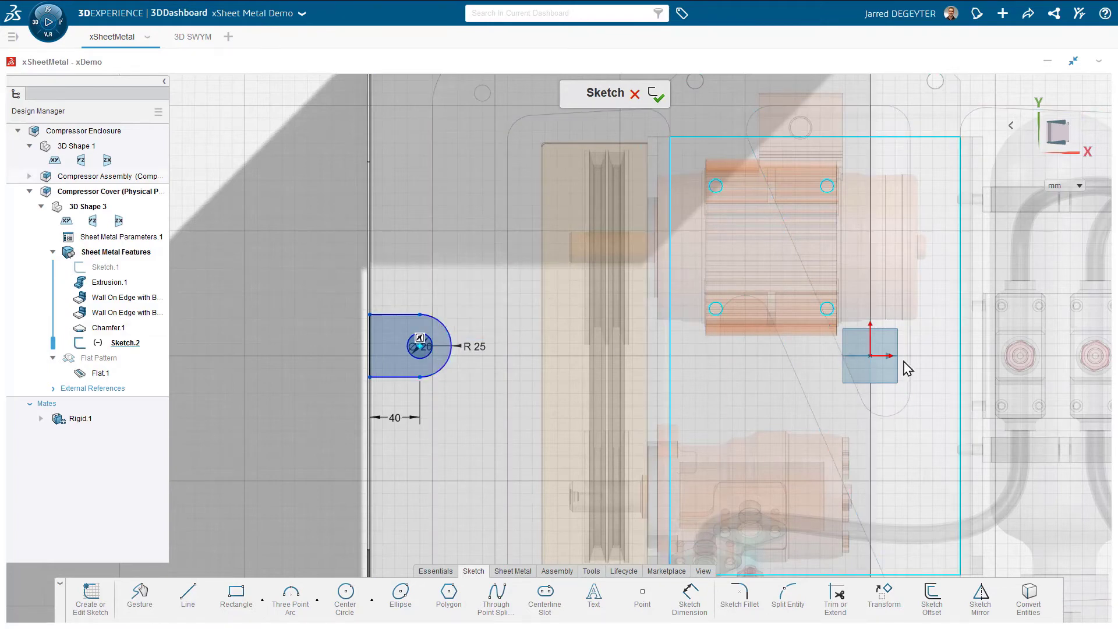
{"action": "left_click", "coordinate": [886, 357]}
{"action": "left_click", "coordinate": [914, 314]}
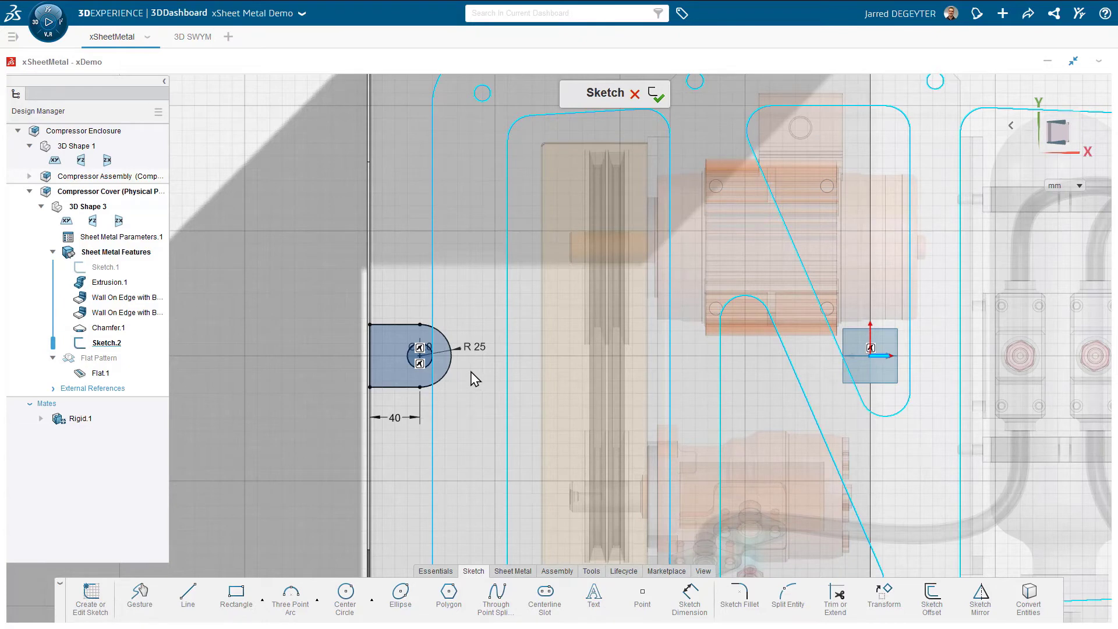
{"action": "left_click", "coordinate": [654, 97]}
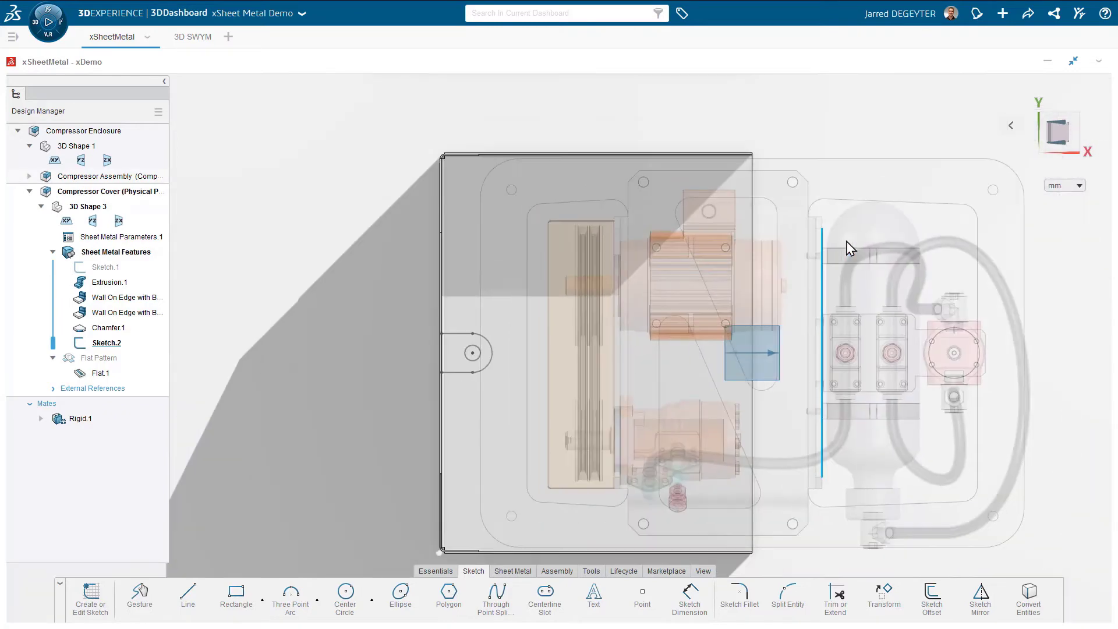
Create a sketch-based Wall On Edge along the back wall's top edge using the tab sketch, with the material side flipped.
{"action": "left_click", "coordinate": [1010, 126]}
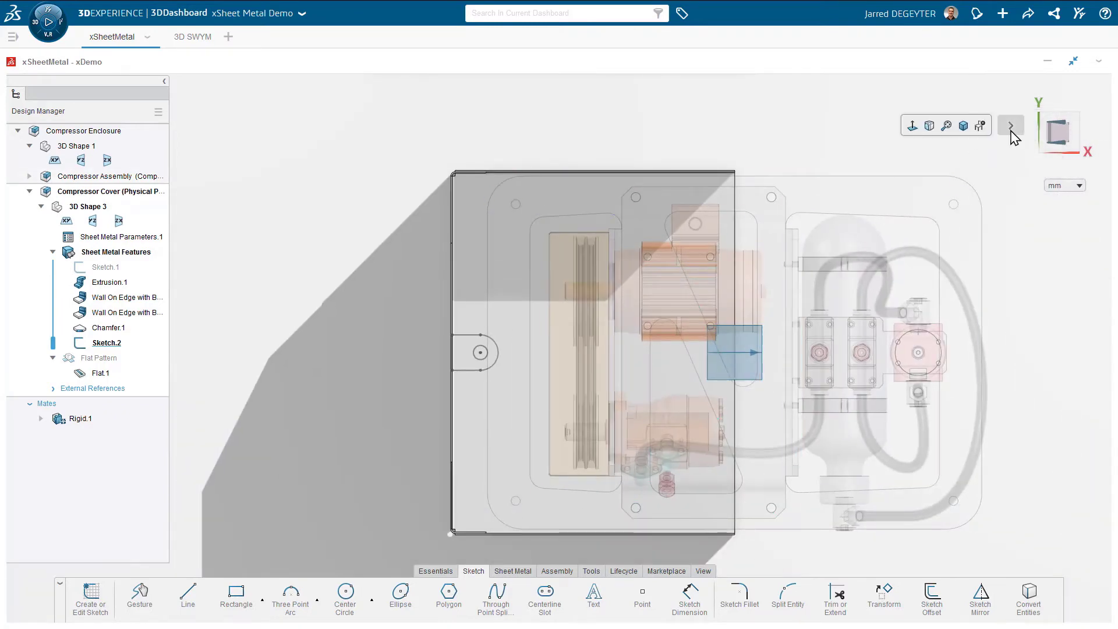
{"action": "left_click", "coordinate": [964, 126]}
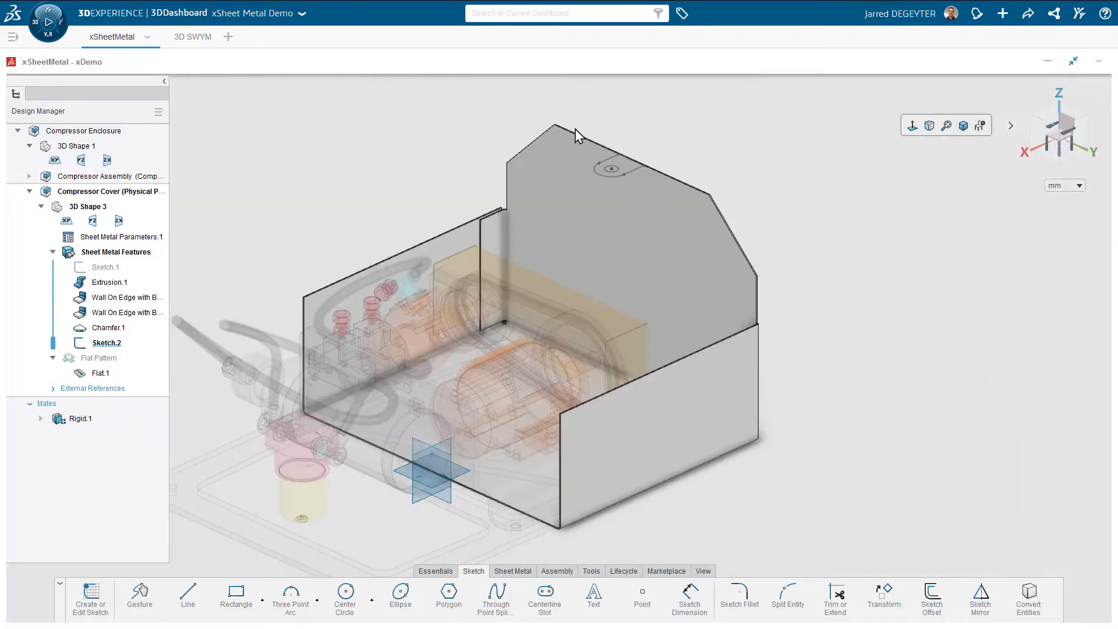
{"action": "scroll", "coordinate": [576, 135], "scroll_direction": "up", "scroll_amount": 5}
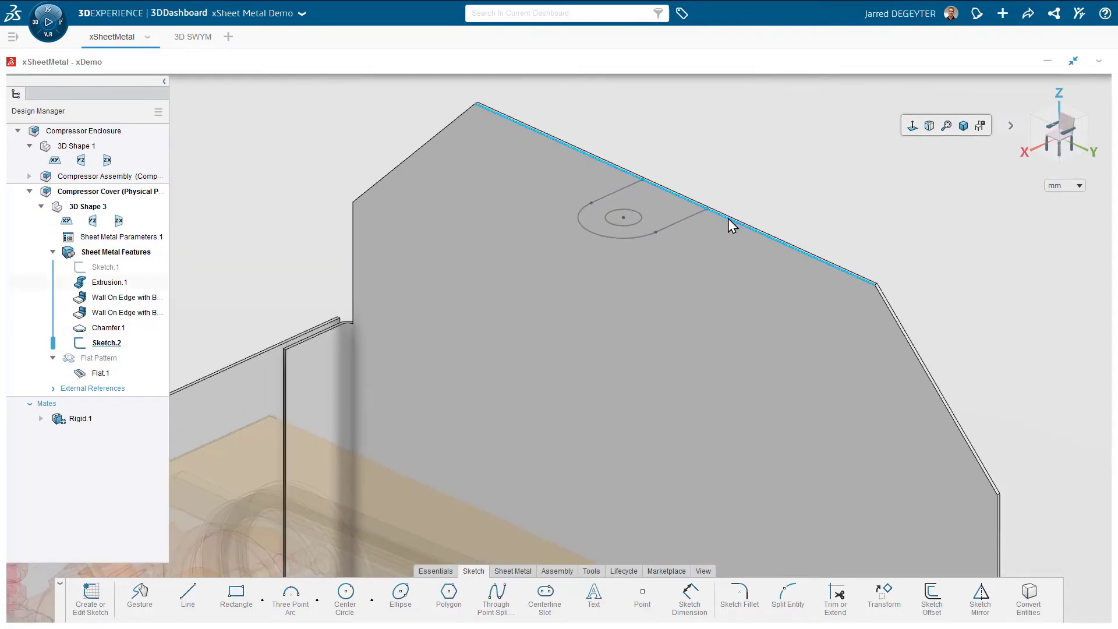
{"action": "left_click", "coordinate": [732, 225]}
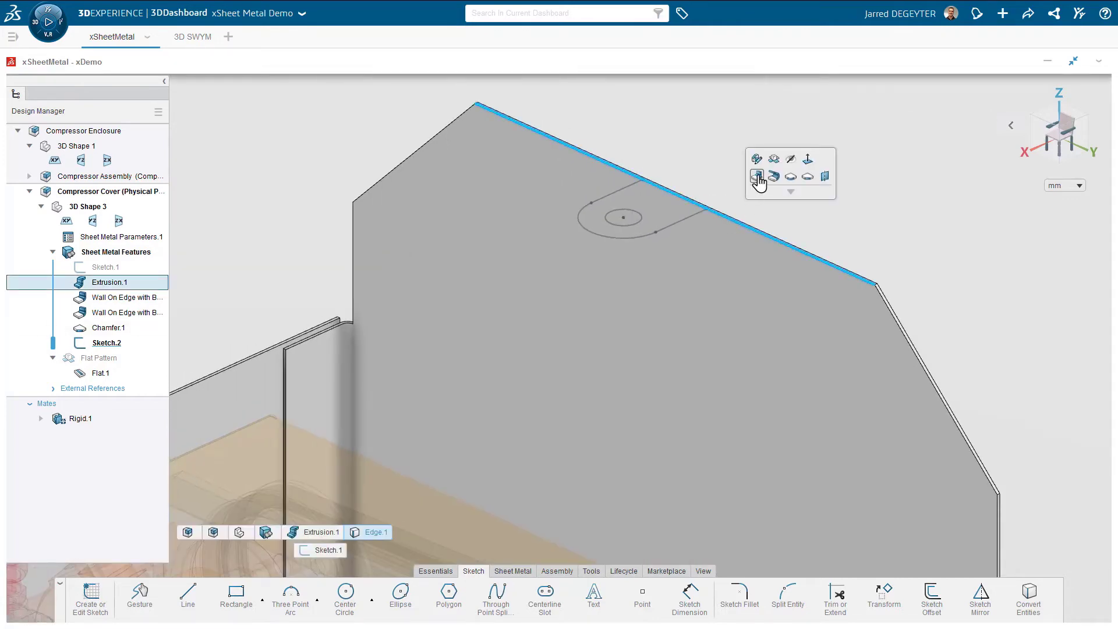
{"action": "left_click", "coordinate": [757, 176]}
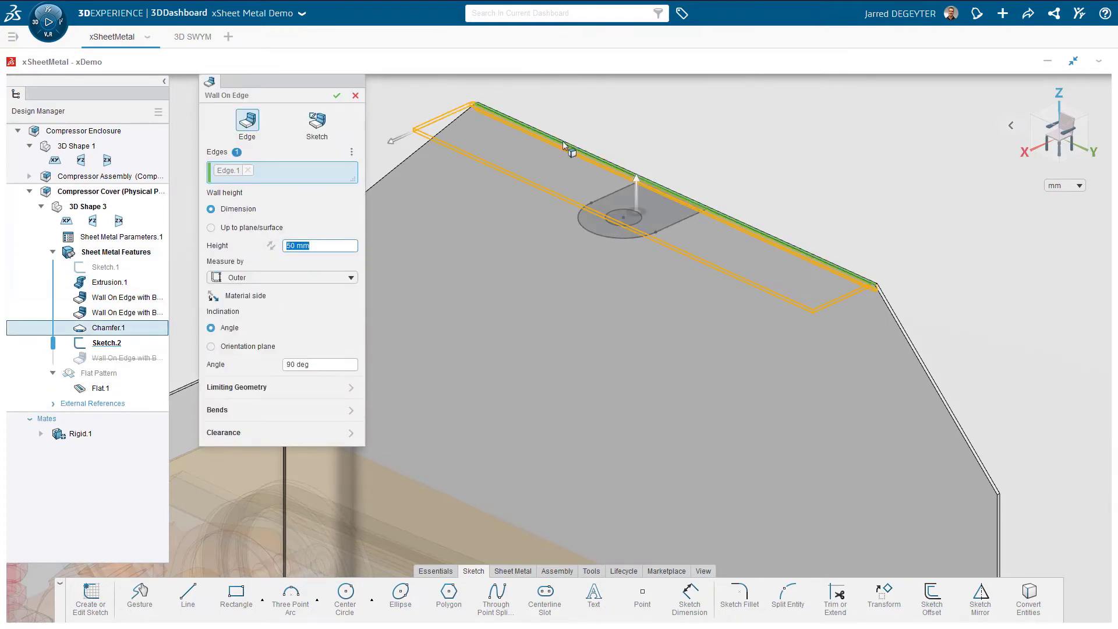
{"action": "left_click", "coordinate": [319, 134]}
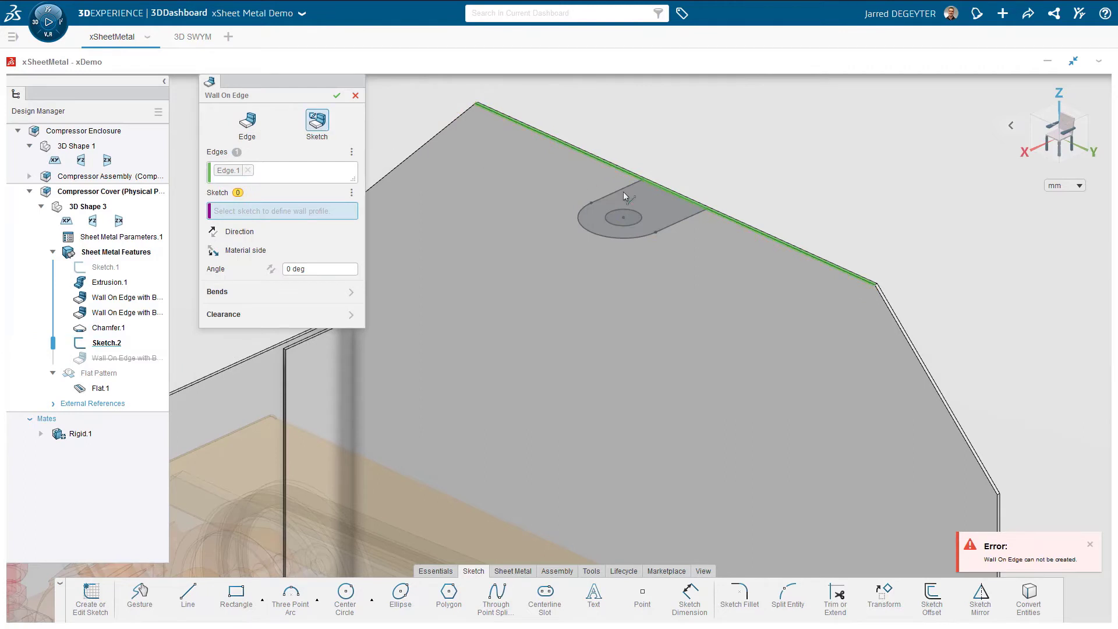
{"action": "left_click", "coordinate": [675, 228]}
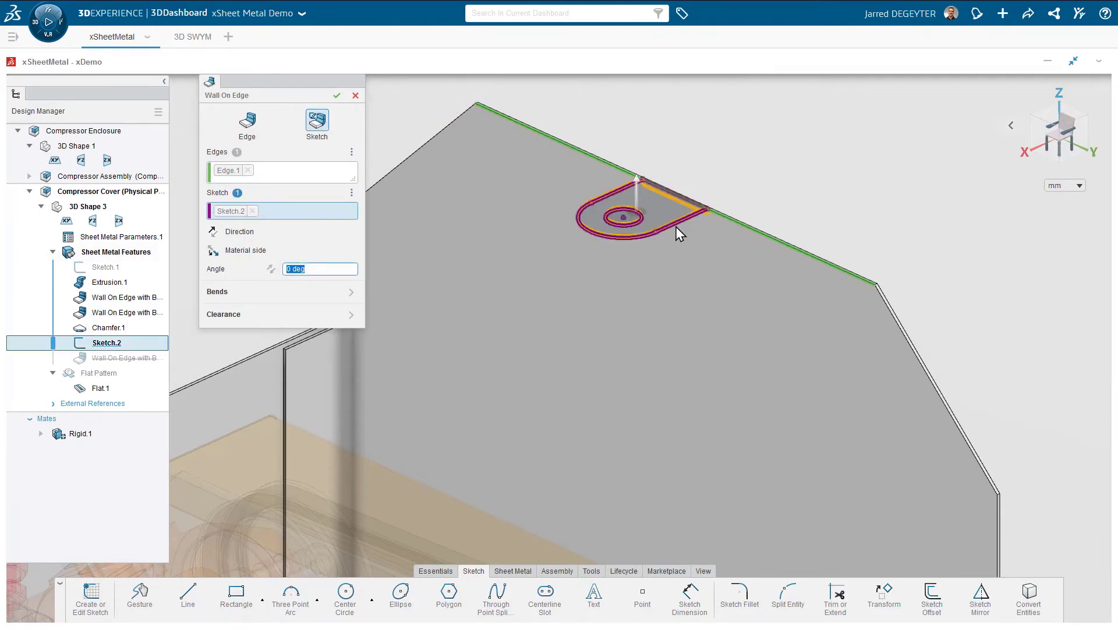
{"action": "left_click", "coordinate": [213, 251]}
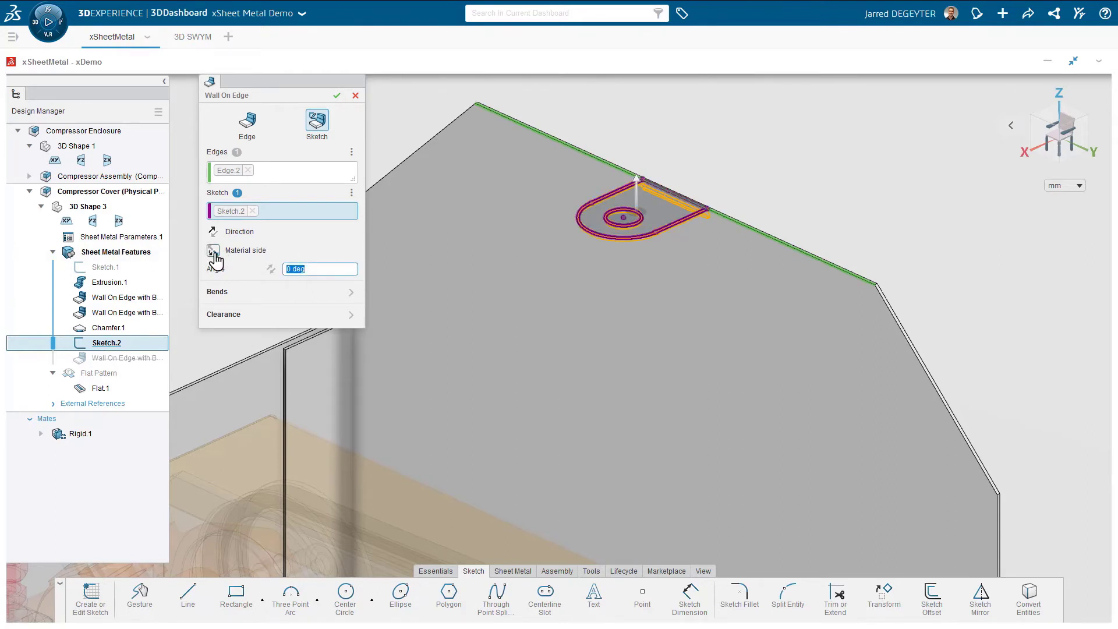
{"action": "left_click", "coordinate": [337, 97]}
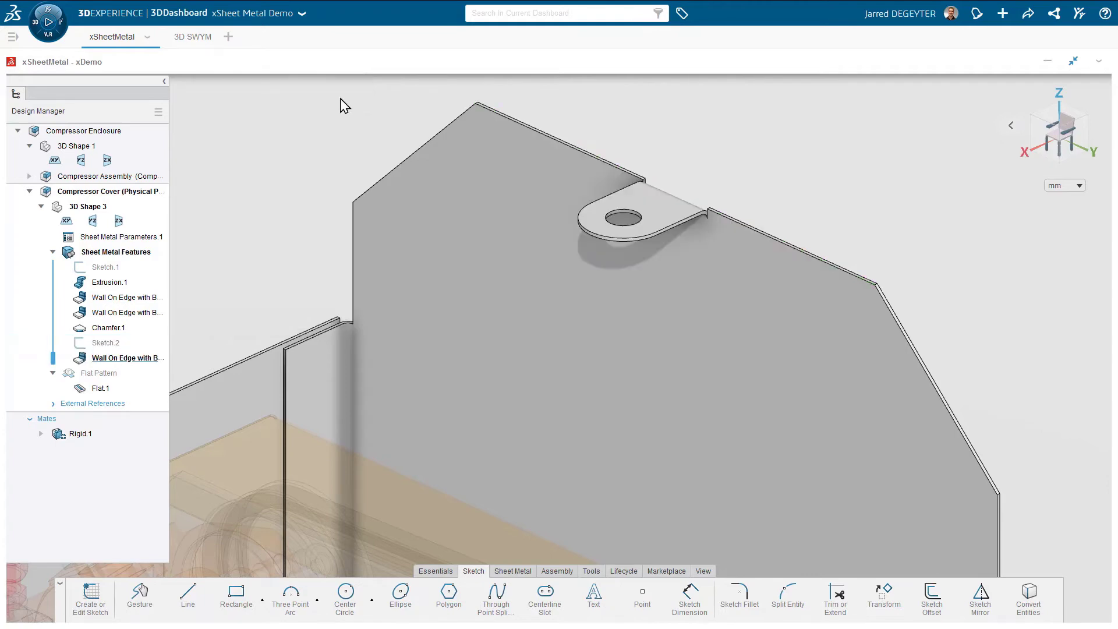
Start a sketch on the back wall's outer face and draw a long horizontal centerline slot just below its top edge.
{"action": "middle_click_drag", "start_coordinate": [782, 174], "coordinate": [727, 399]}
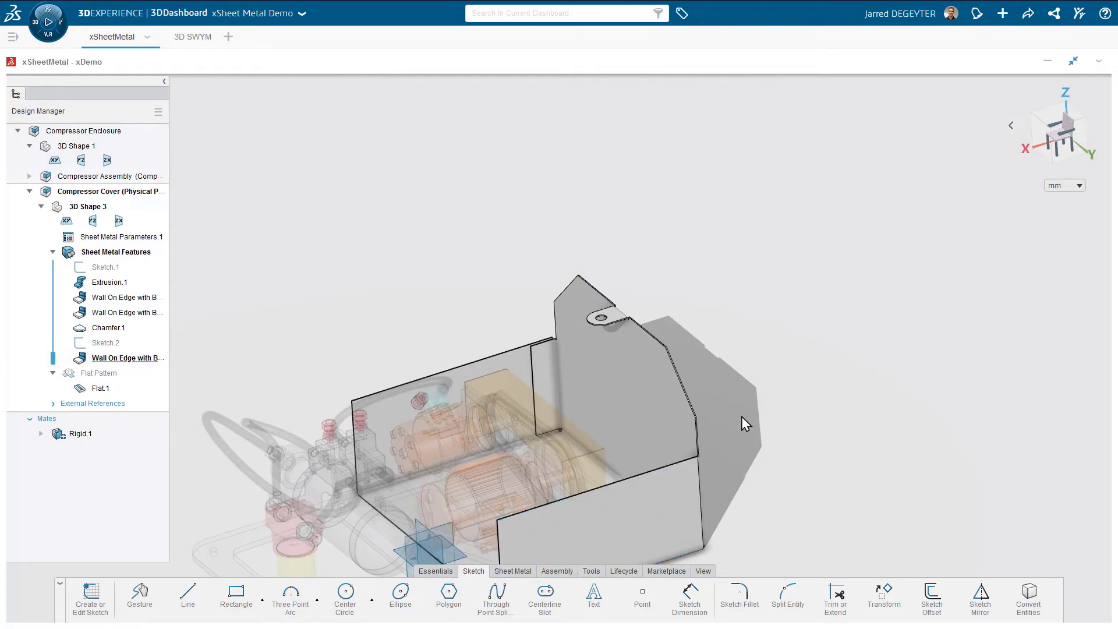
{"action": "middle_click_drag", "start_coordinate": [739, 415], "coordinate": [545, 381]}
{"action": "left_click", "coordinate": [452, 431]}
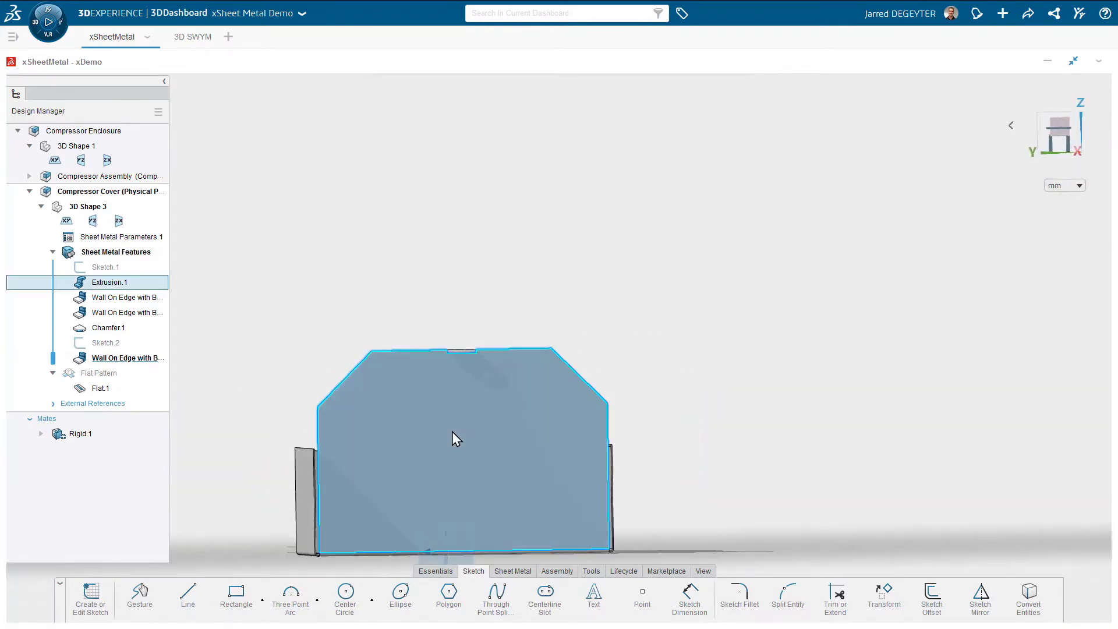
{"action": "left_click", "coordinate": [480, 390]}
{"action": "scroll", "coordinate": [578, 353], "scroll_direction": "up", "scroll_amount": 5}
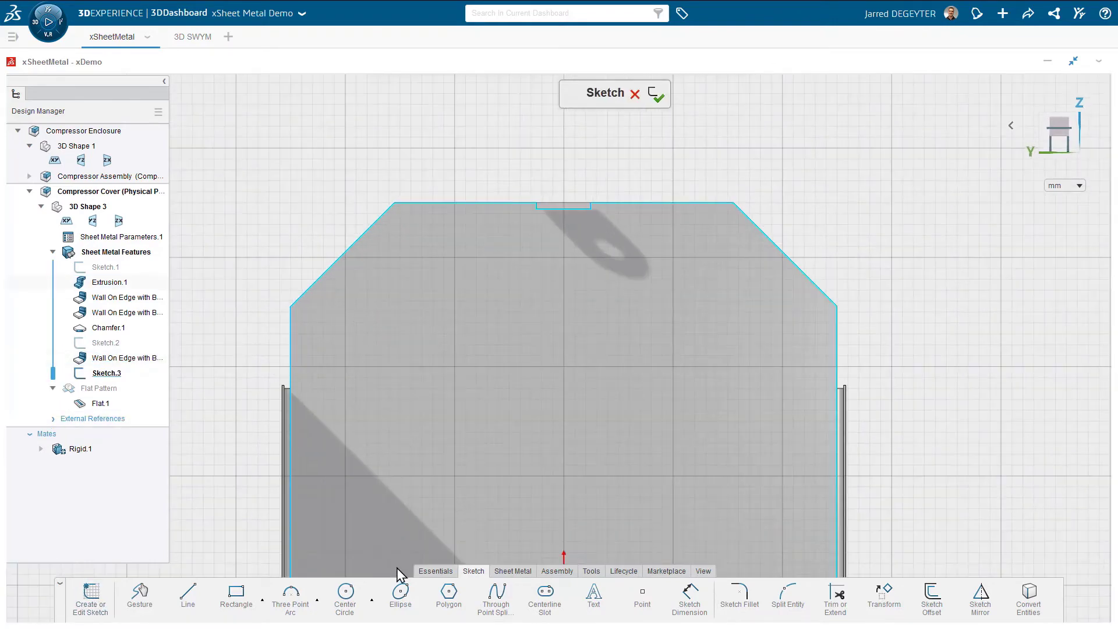
{"action": "left_click", "coordinate": [544, 600]}
{"action": "left_click", "coordinate": [410, 242]}
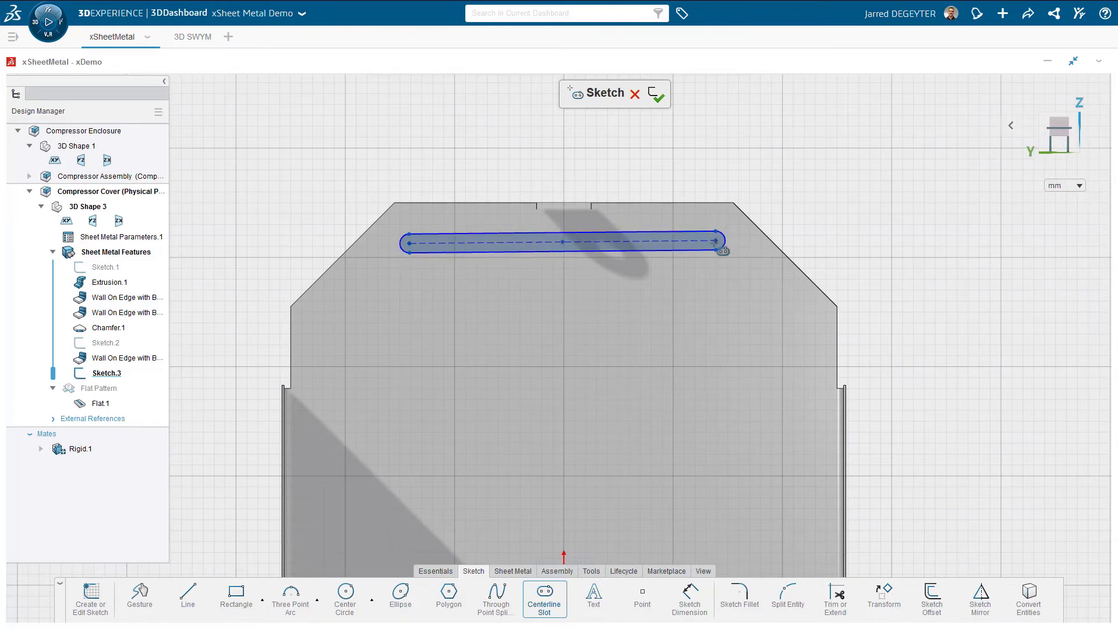
{"action": "left_click", "coordinate": [712, 243]}
{"action": "left_click", "coordinate": [691, 256]}
Constrain the slot's midpoint to be coincident with the sketch's vertical axis.
{"action": "left_click", "coordinate": [560, 243]}
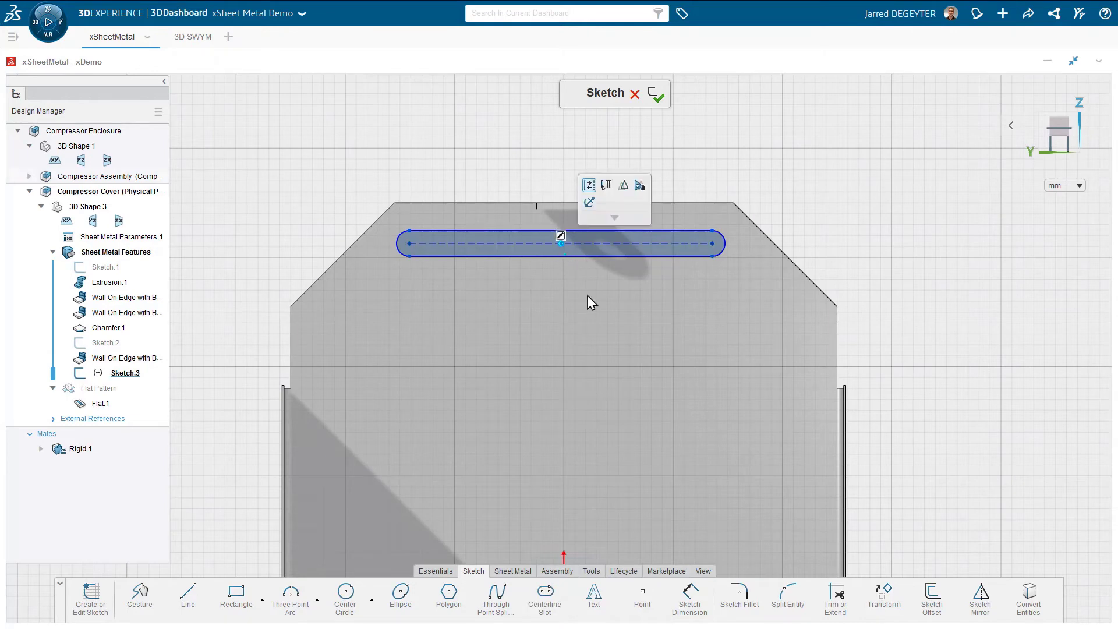
{"action": "scroll", "coordinate": [566, 349], "scroll_direction": "down", "scroll_amount": 1}
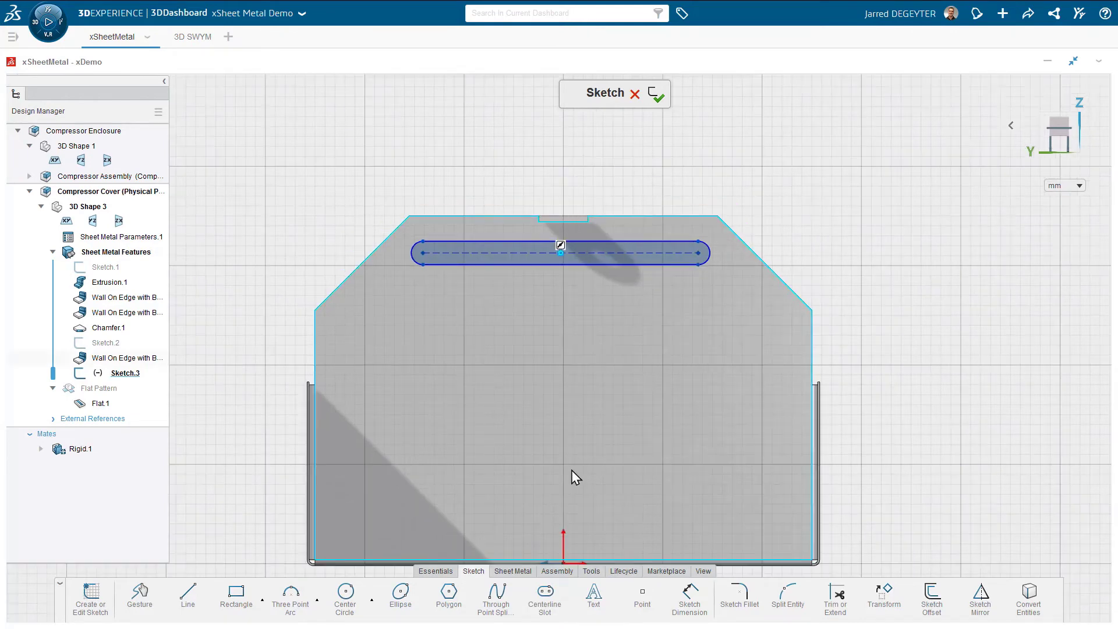
{"action": "left_click", "coordinate": [566, 544]}
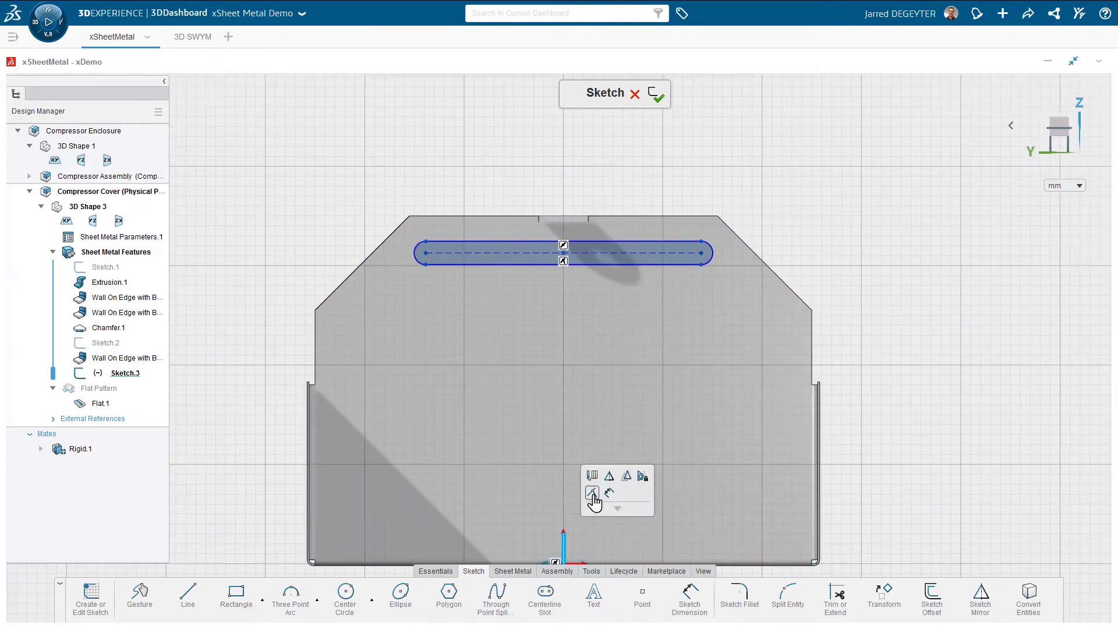
{"action": "left_click", "coordinate": [592, 494]}
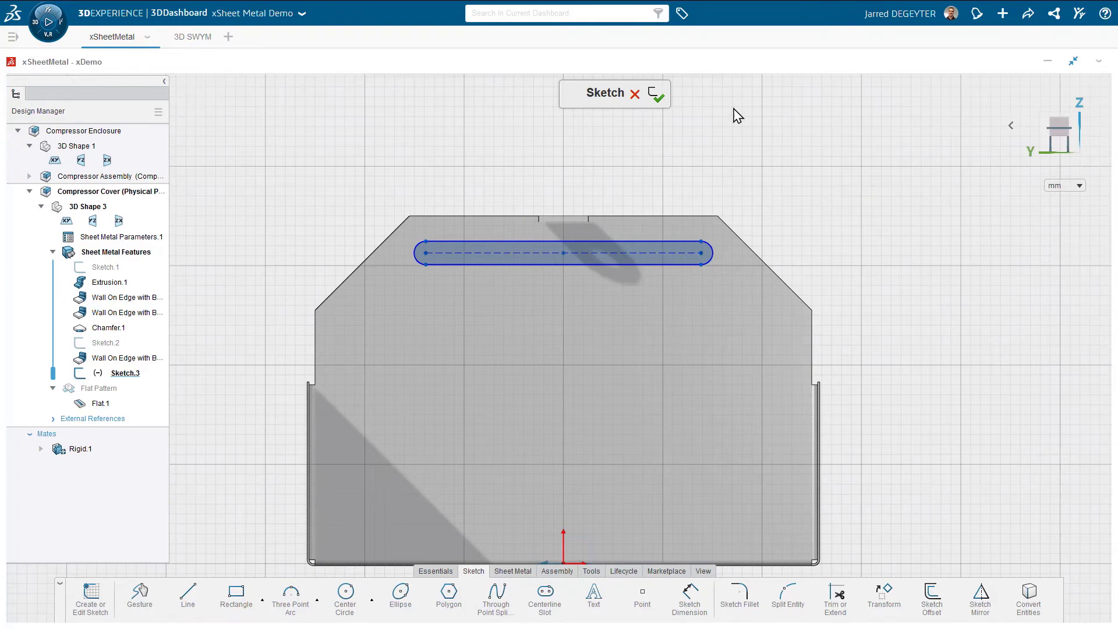
Cut the slot profile through the back wall with a standard CutOut linked to the sheet thickness.
{"action": "scroll", "coordinate": [547, 285], "scroll_direction": "up", "scroll_amount": 1}
{"action": "scroll", "coordinate": [517, 282], "scroll_direction": "up", "scroll_amount": 2}
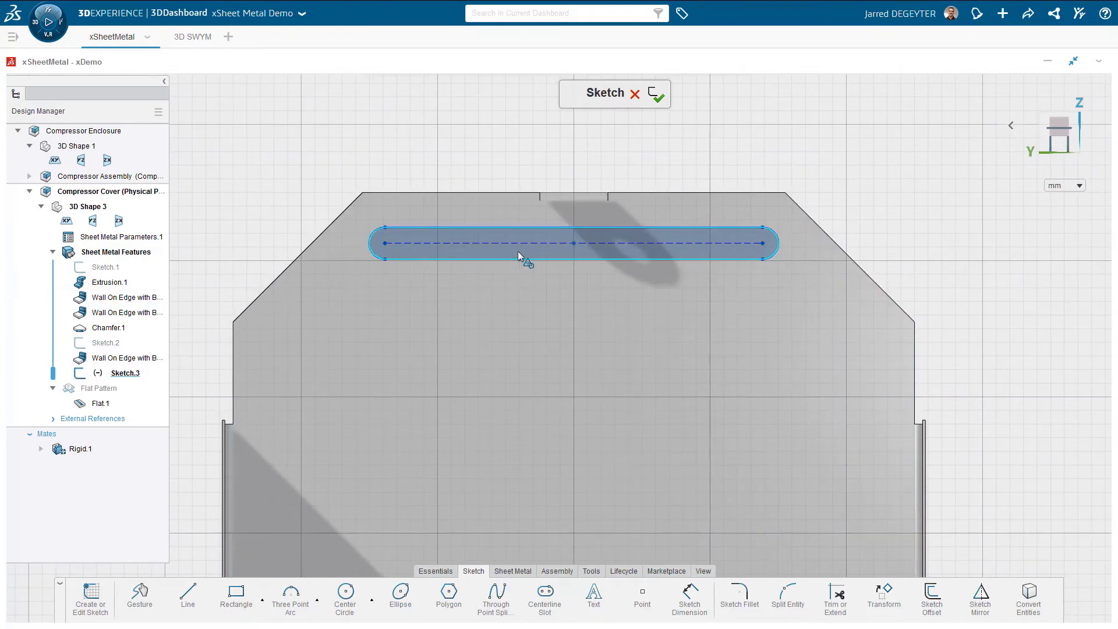
{"action": "left_click", "coordinate": [518, 252]}
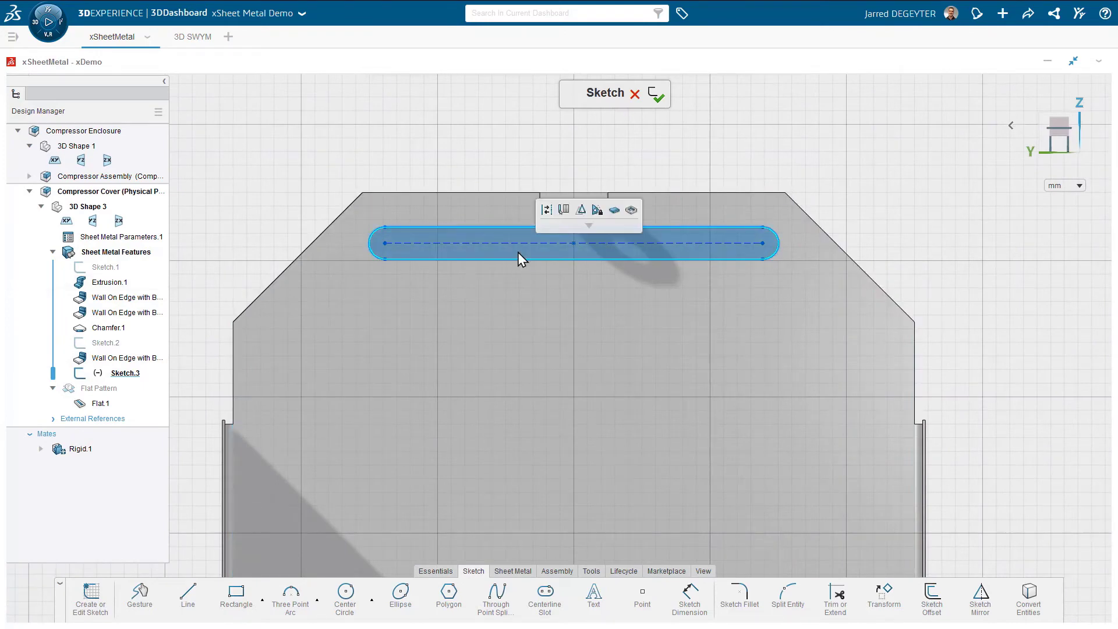
{"action": "left_click", "coordinate": [630, 211]}
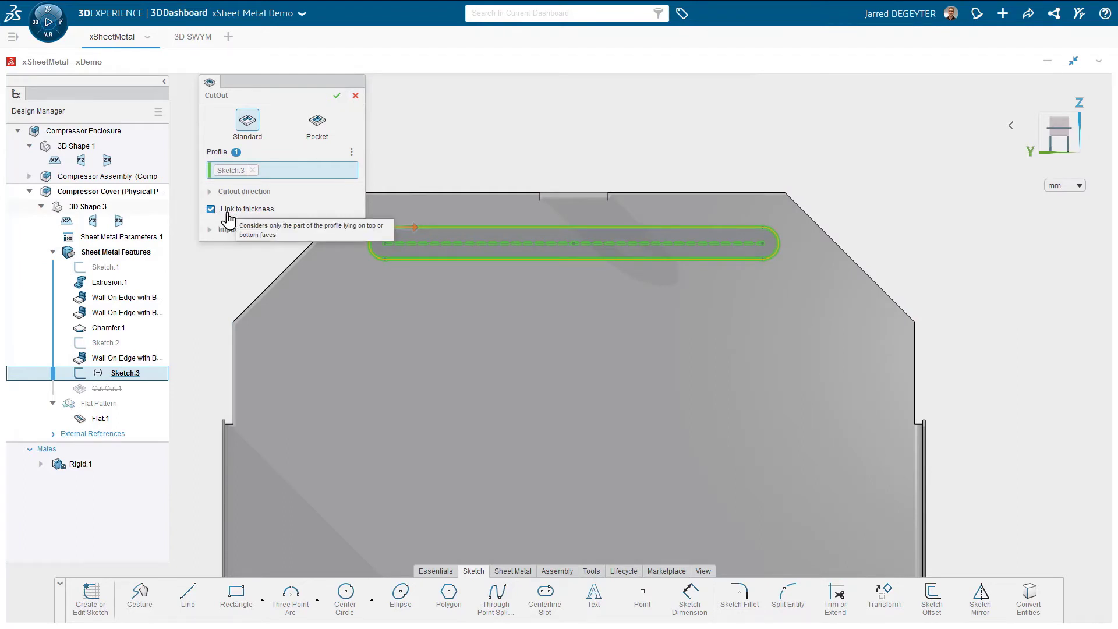
{"action": "left_click", "coordinate": [337, 96]}
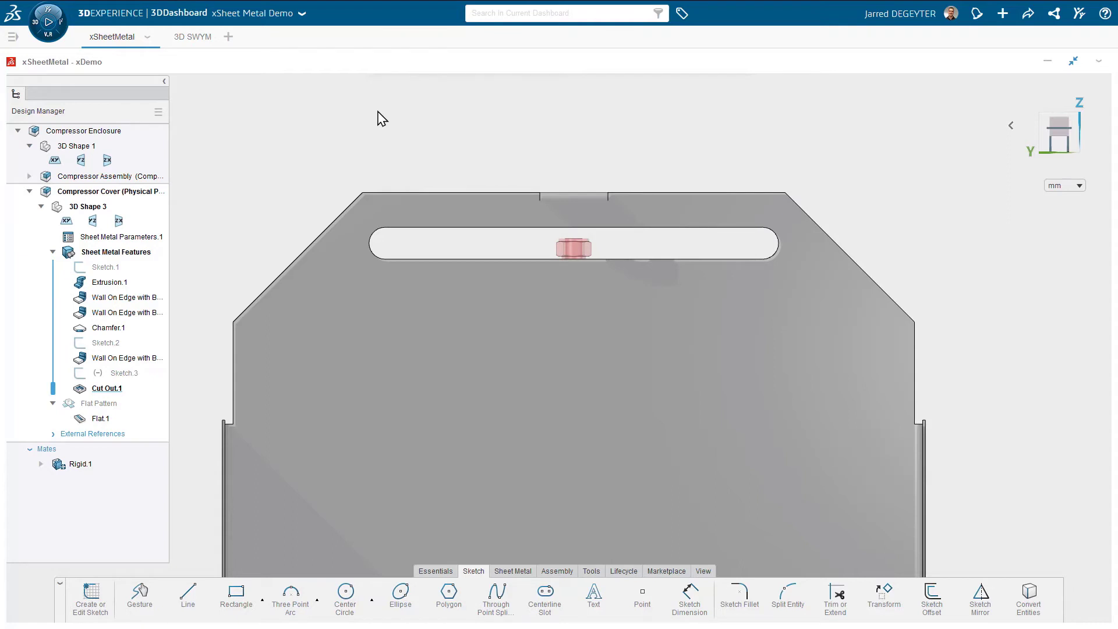
Start a rectangular pattern of the slot cutout, using the back wall's short vertical side edge as the direction reference.
{"action": "scroll", "coordinate": [376, 151], "scroll_direction": "down", "scroll_amount": 2}
{"action": "scroll", "coordinate": [392, 183], "scroll_direction": "down", "scroll_amount": 1}
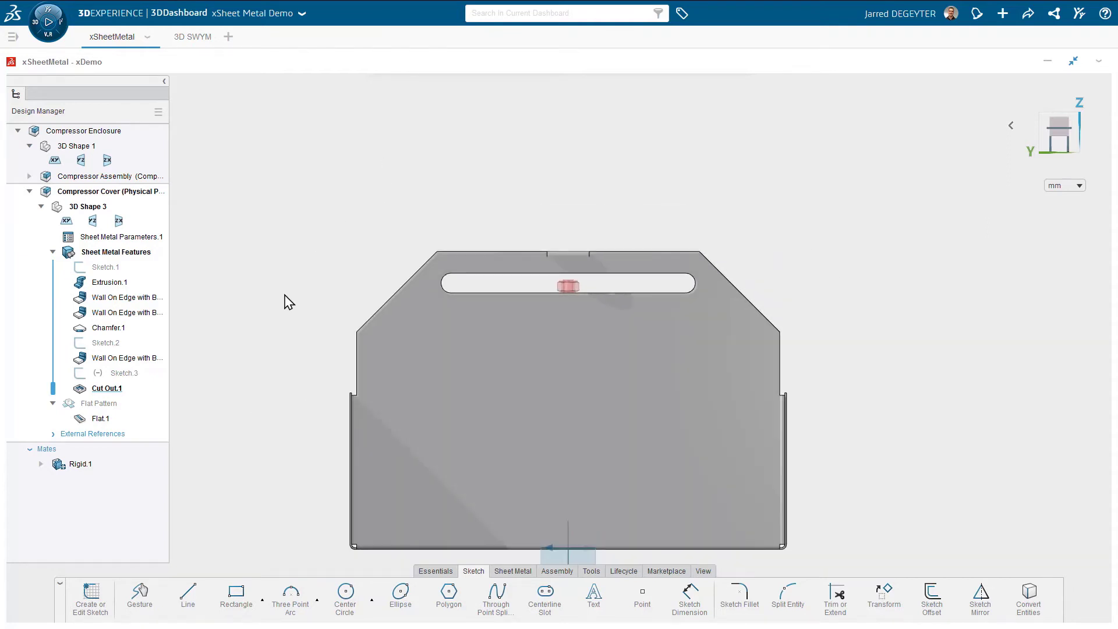
{"action": "left_click", "coordinate": [108, 393]}
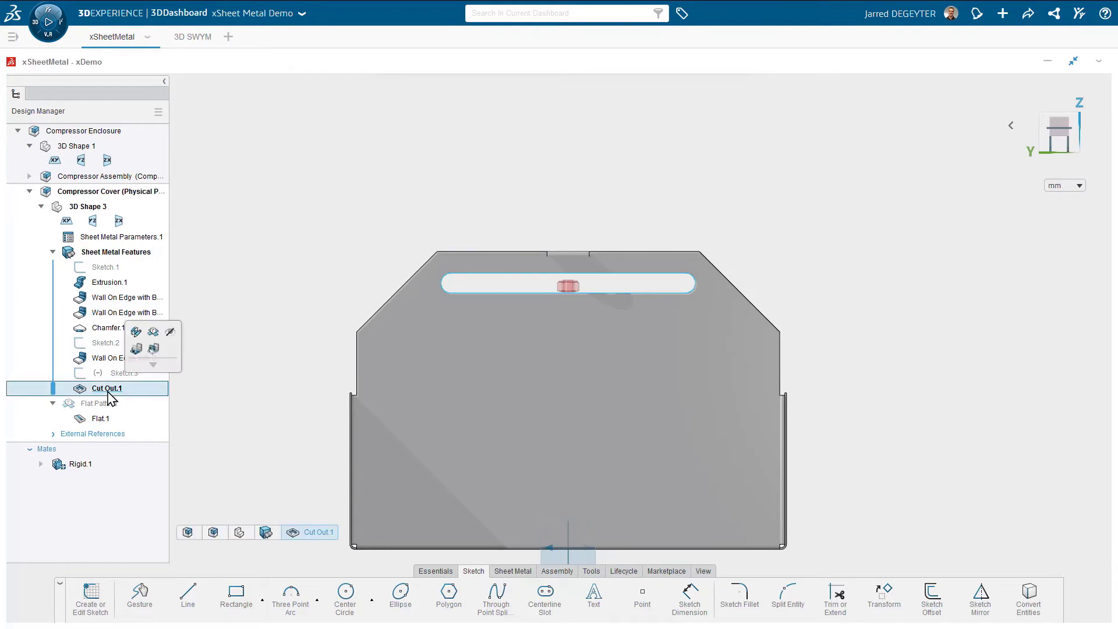
{"action": "right_click", "coordinate": [264, 379]}
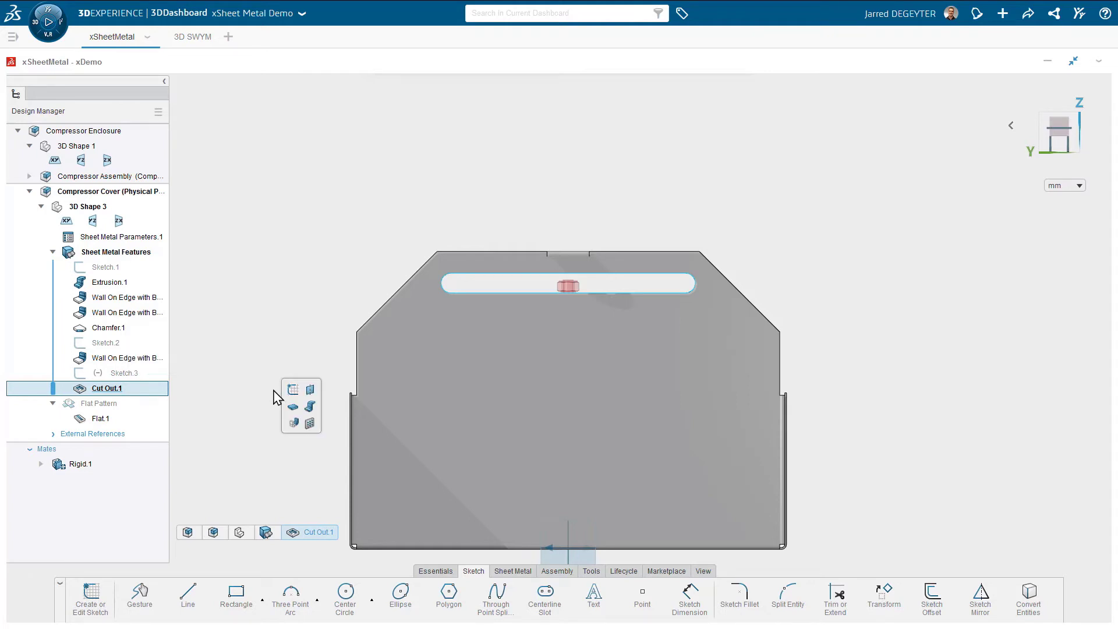
{"action": "left_click", "coordinate": [310, 427]}
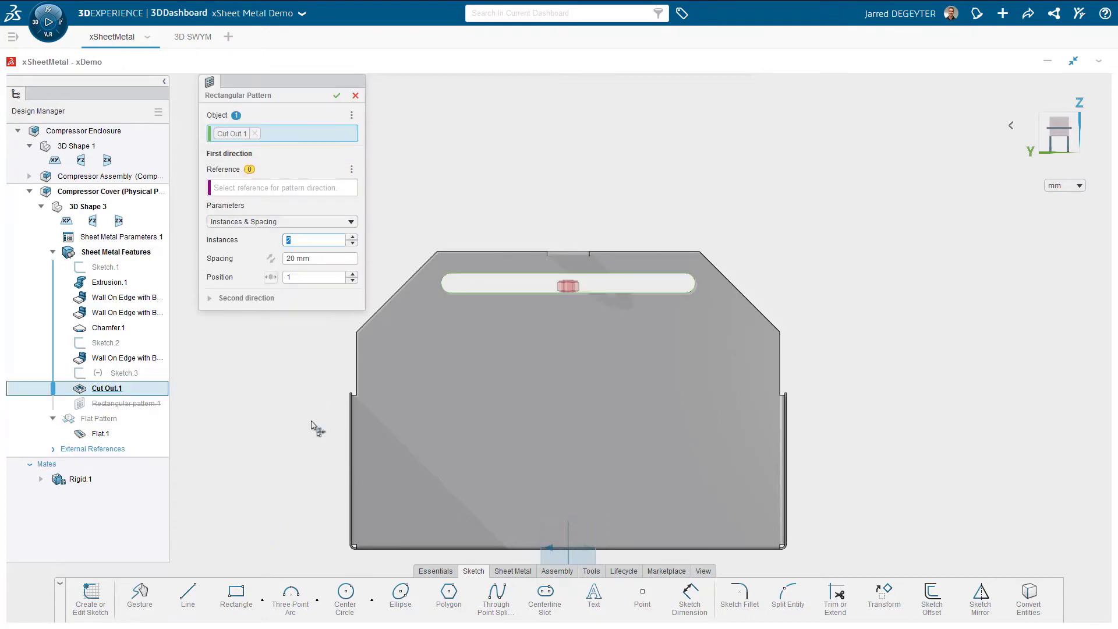
{"action": "left_click", "coordinate": [302, 190]}
{"action": "left_click", "coordinate": [356, 364]}
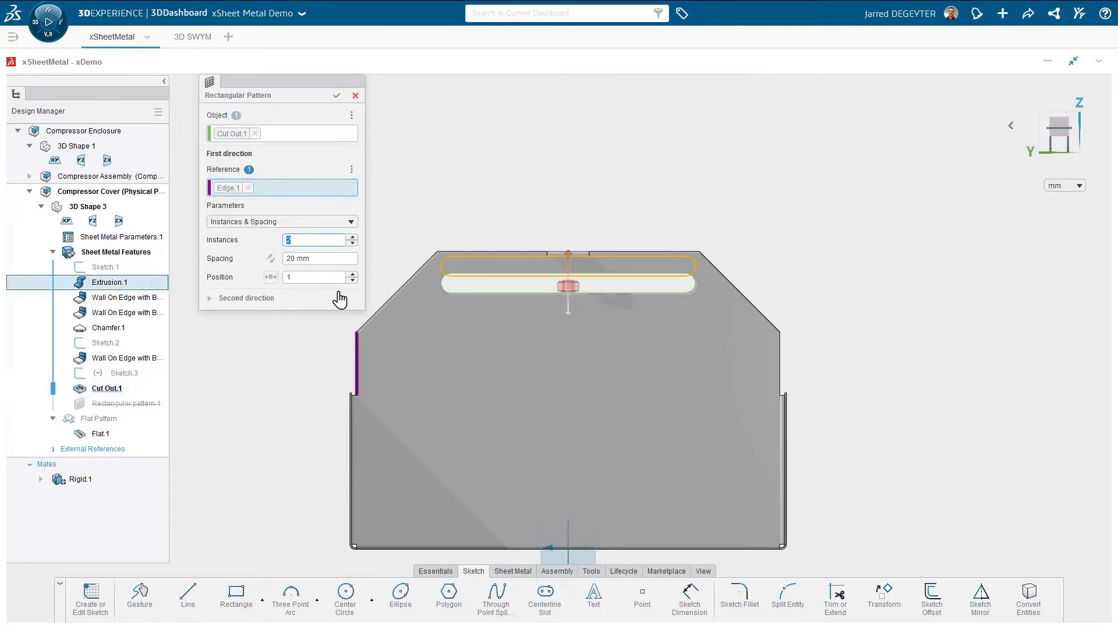
Set the slot pattern to 5 instances at 50 mm spacing, and reverse its direction to run down the back wall.
{"action": "left_click", "coordinate": [332, 258]}
{"action": "type", "text": "50"}
{"action": "key", "text": "Return"}
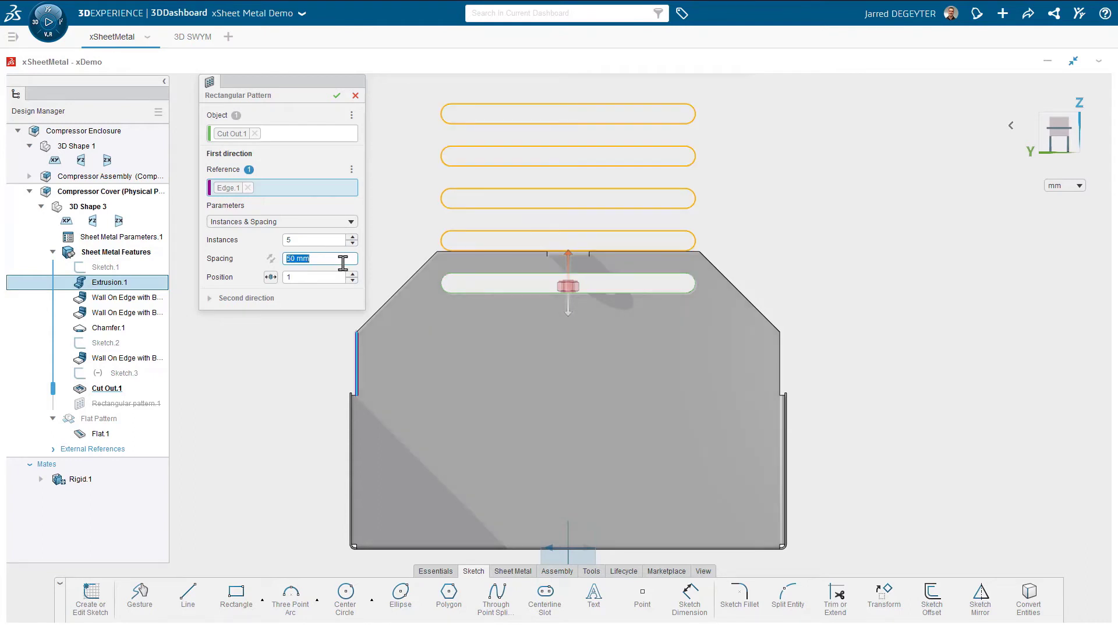
{"action": "left_click", "coordinate": [569, 314]}
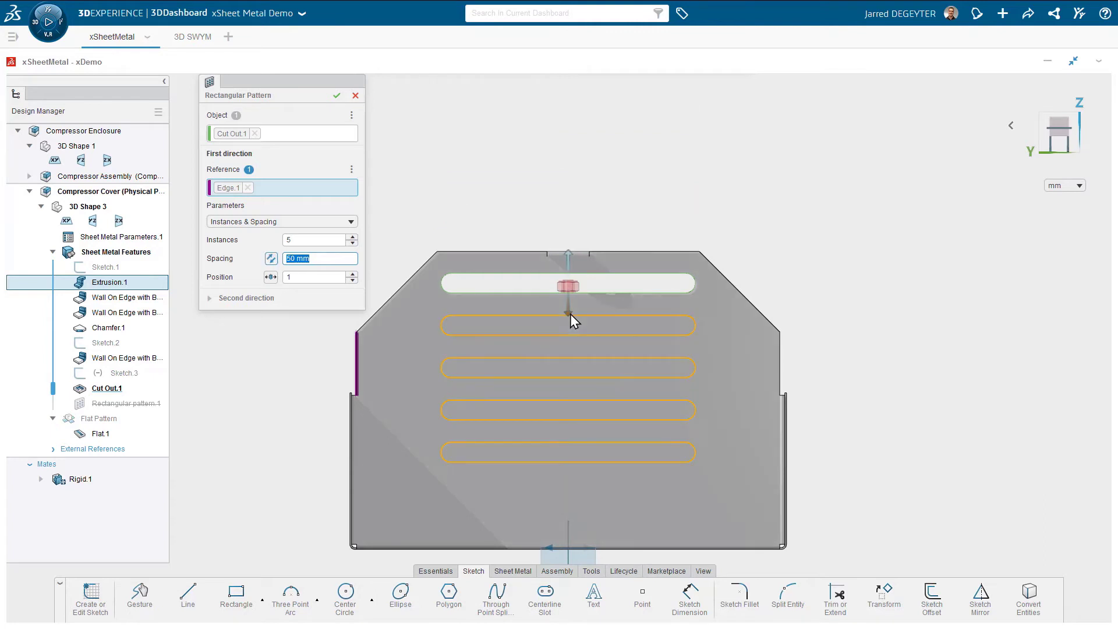
{"action": "key", "text": "Return"}
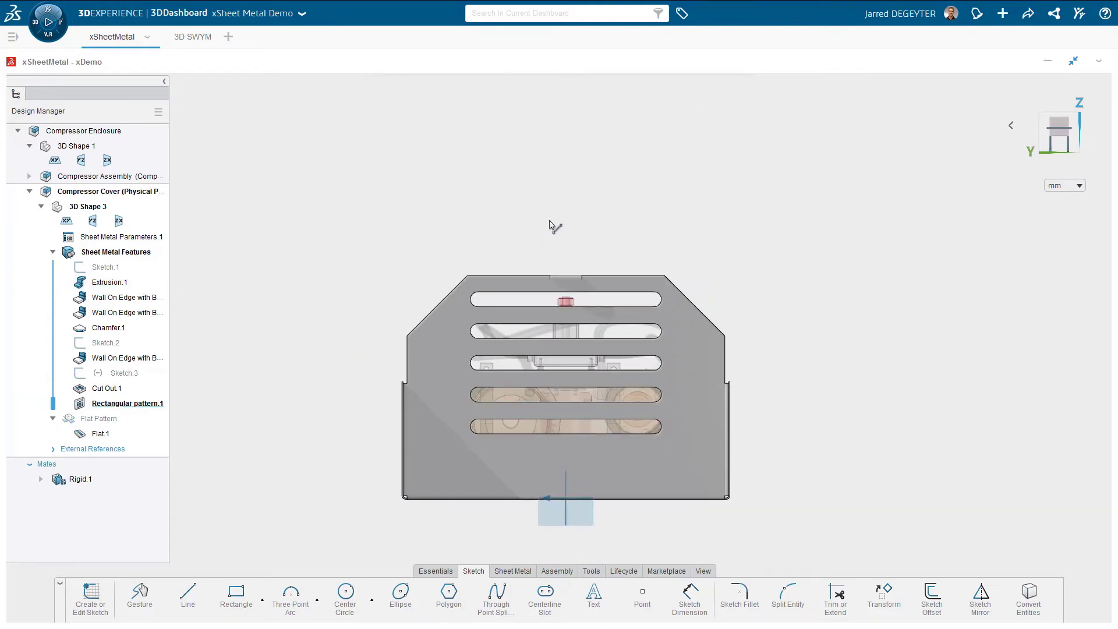
Mirror the whole cover body about the yz plane to form the opposite half of the enclosure.
{"action": "middle_click_drag", "start_coordinate": [446, 268], "coordinate": [659, 300]}
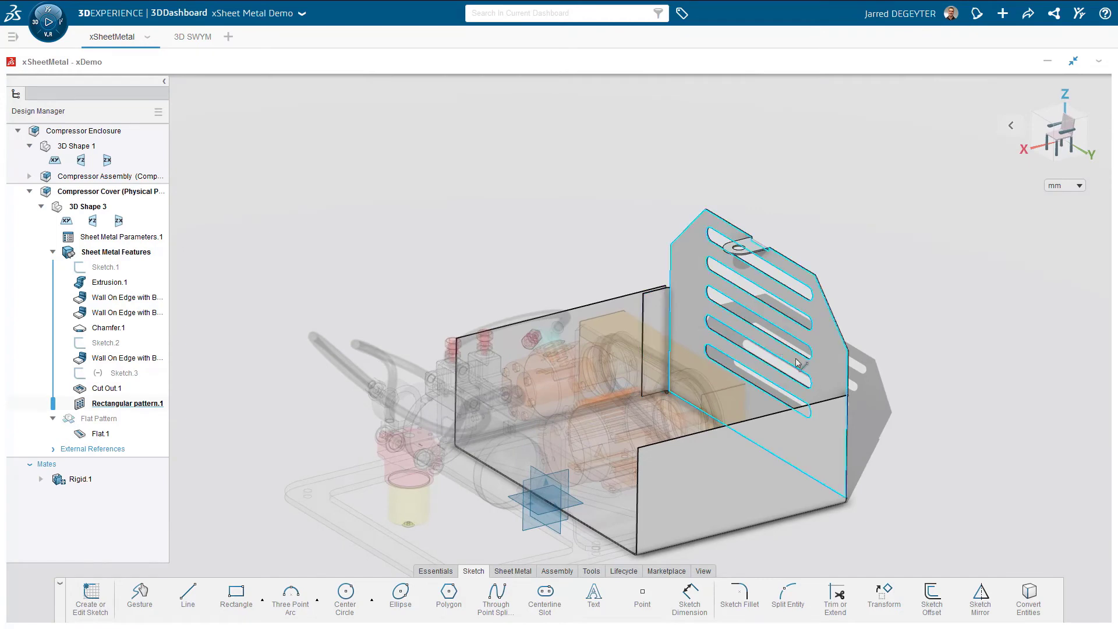
{"action": "scroll", "coordinate": [669, 361], "scroll_direction": "down", "scroll_amount": 3}
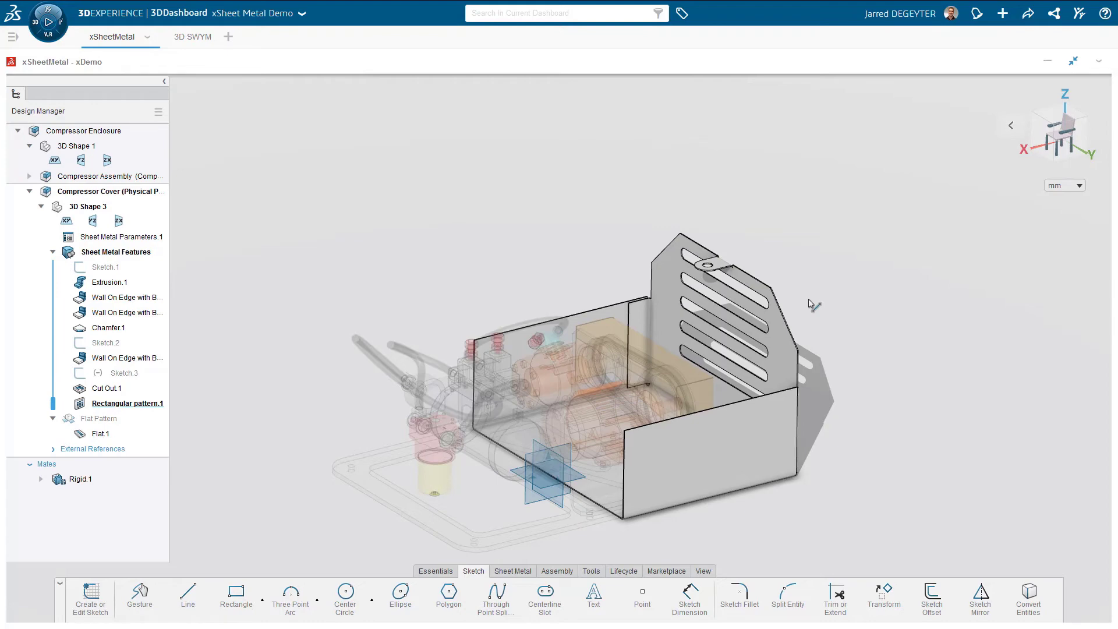
{"action": "left_click", "coordinate": [320, 398]}
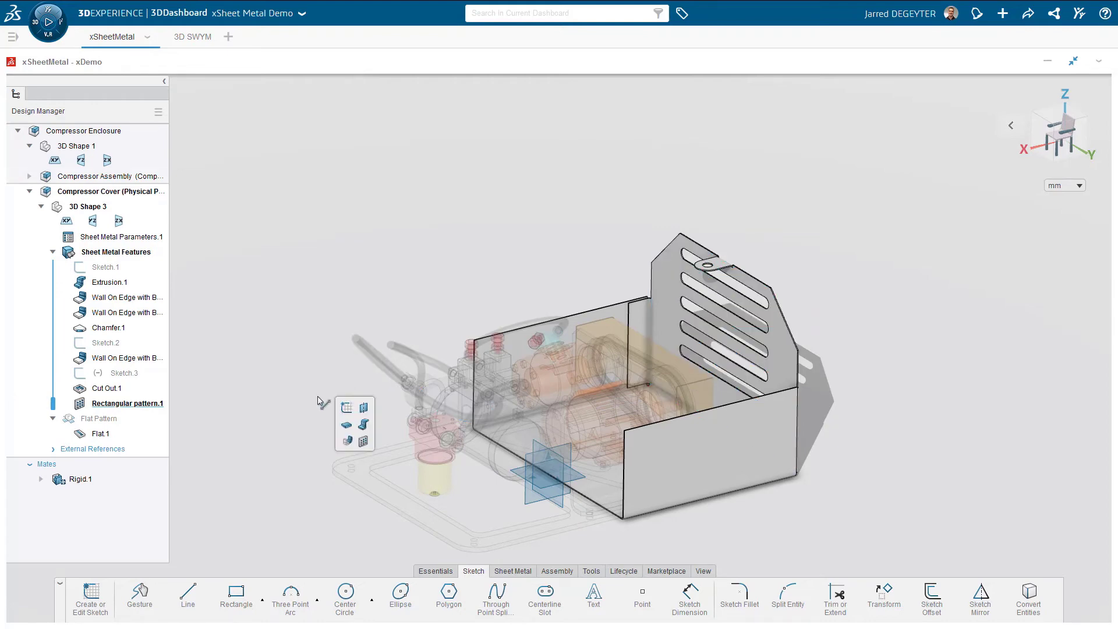
{"action": "left_click", "coordinate": [347, 441]}
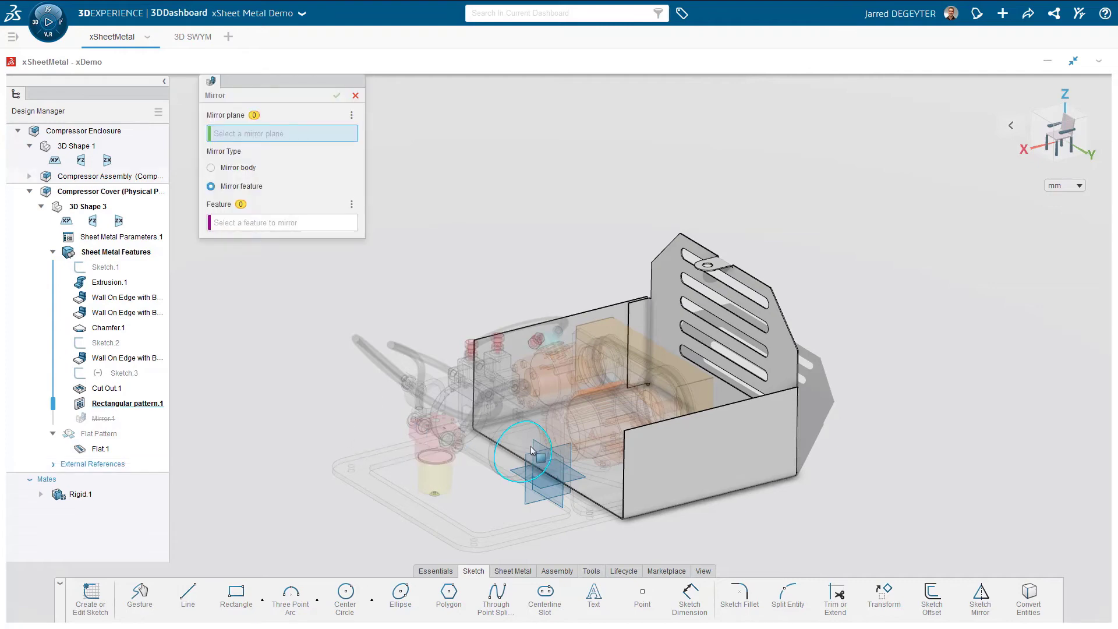
{"action": "left_click", "coordinate": [561, 458]}
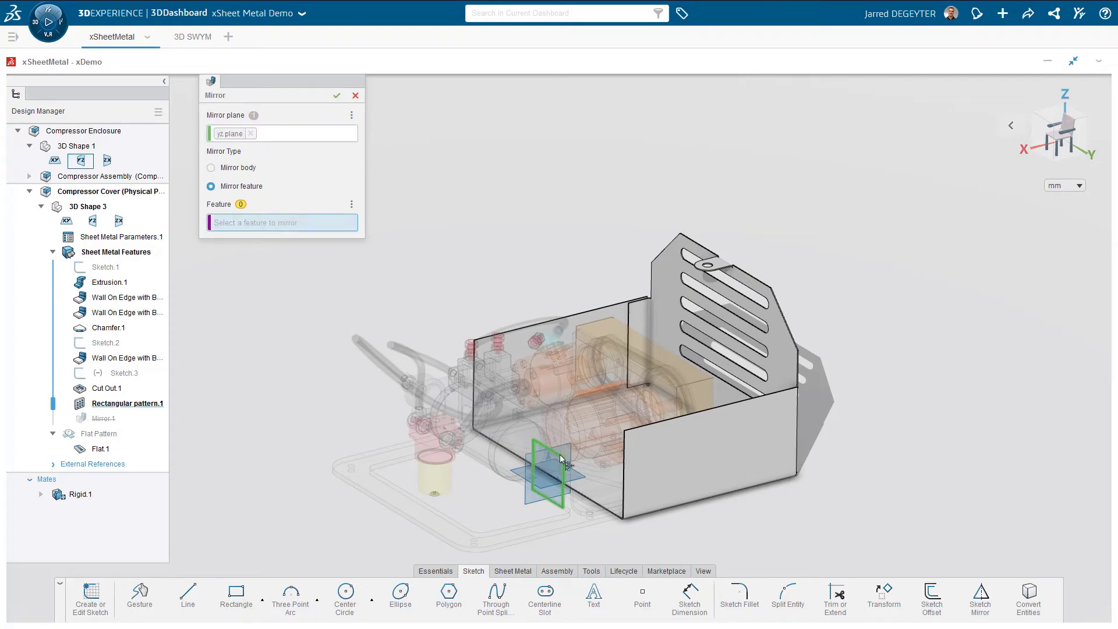
{"action": "left_click", "coordinate": [211, 168]}
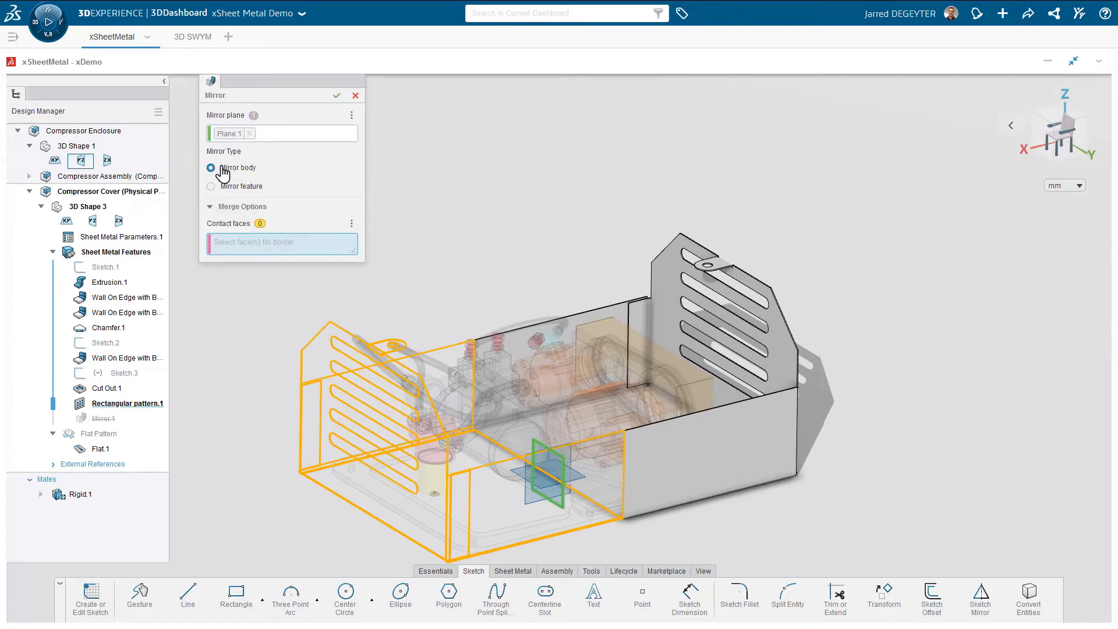
{"action": "left_click", "coordinate": [336, 97]}
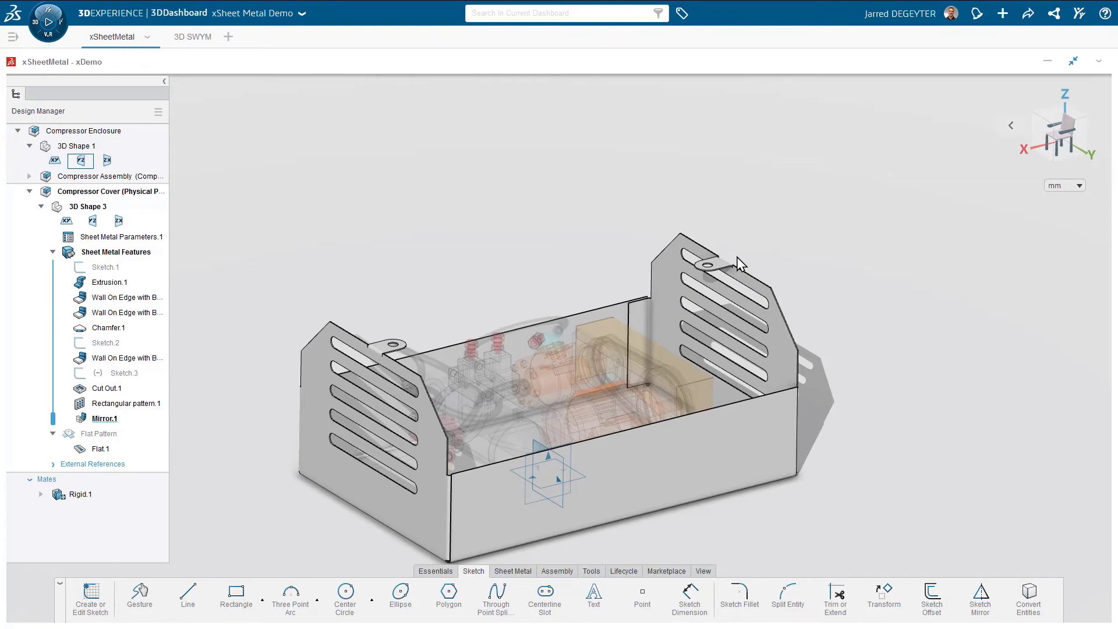
Unfold the mirrored cover to its flat pattern, examine the corners where the bends meet, and fold it back.
{"action": "scroll", "coordinate": [815, 377], "scroll_direction": "down", "scroll_amount": 1}
{"action": "scroll", "coordinate": [815, 377], "scroll_direction": "down", "scroll_amount": 1}
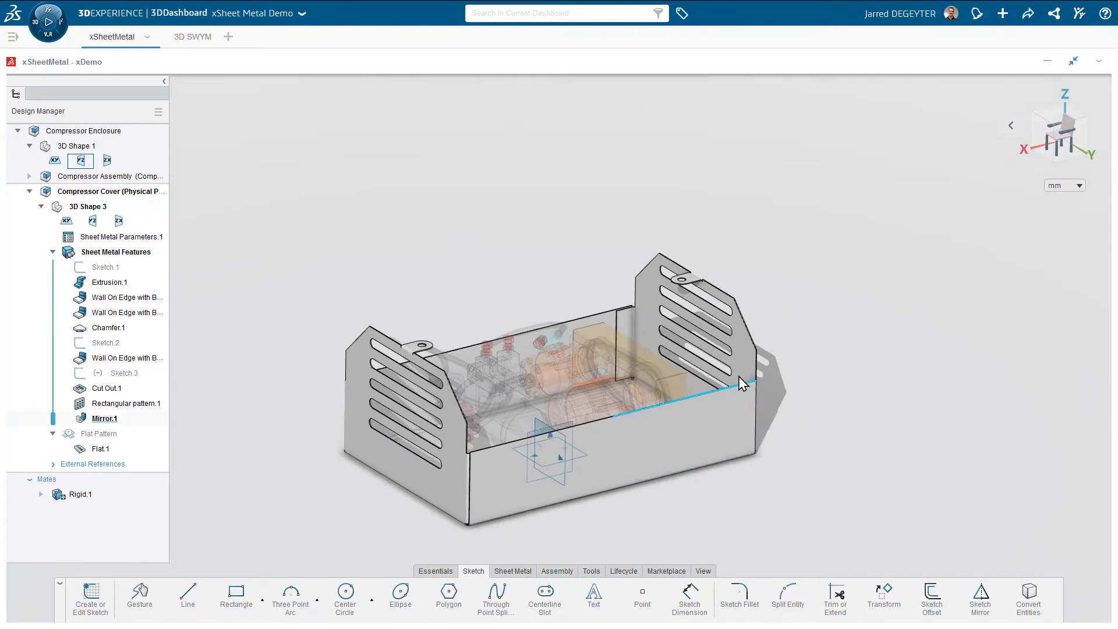
{"action": "left_click", "coordinate": [743, 362]}
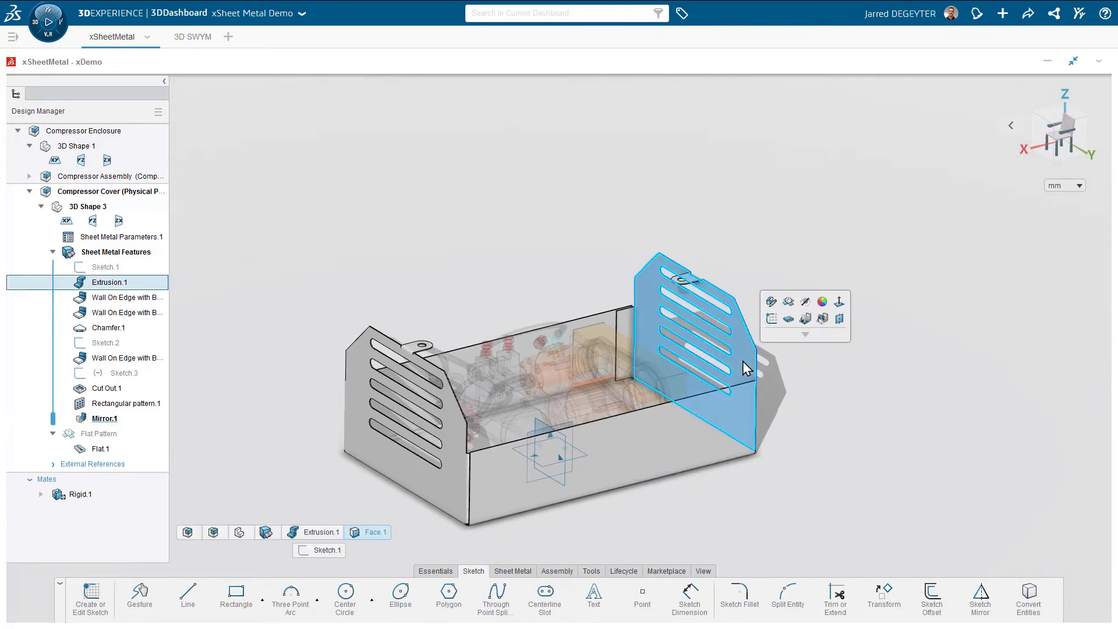
{"action": "left_click", "coordinate": [788, 302]}
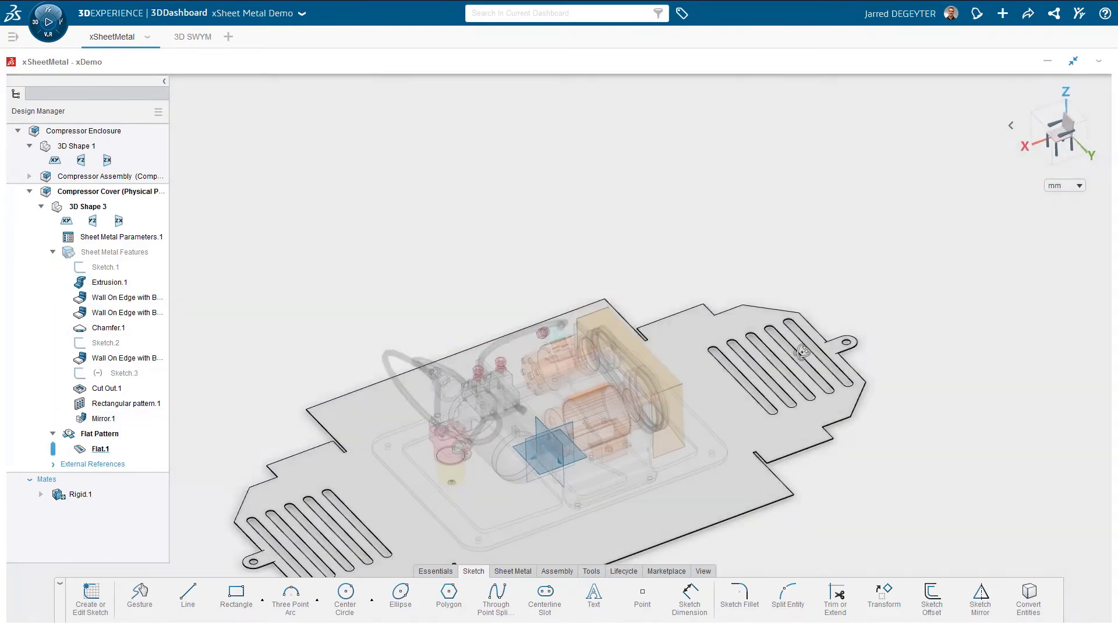
{"action": "scroll", "coordinate": [722, 449], "scroll_direction": "up", "scroll_amount": 2}
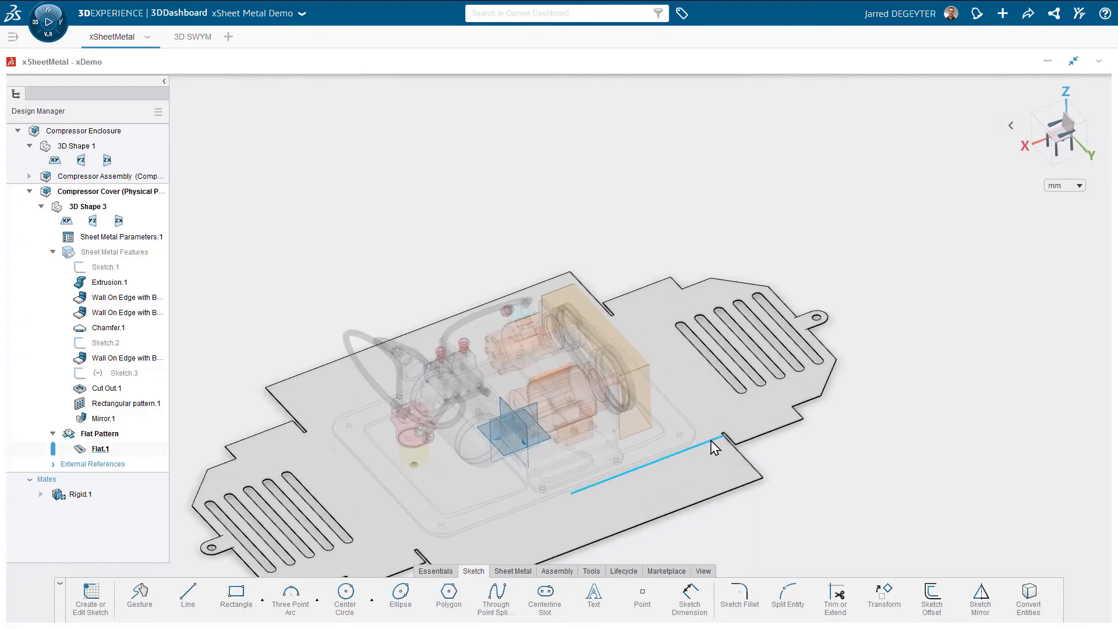
{"action": "scroll", "coordinate": [722, 443], "scroll_direction": "up", "scroll_amount": 2}
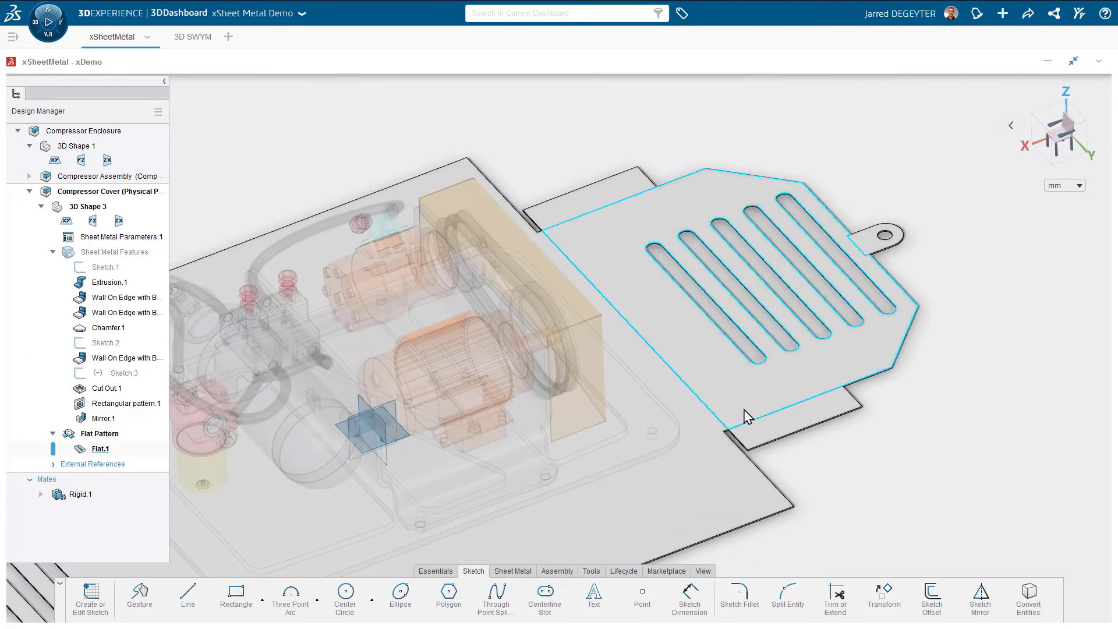
{"action": "scroll", "coordinate": [744, 417], "scroll_direction": "down", "scroll_amount": 1}
{"action": "scroll", "coordinate": [743, 404], "scroll_direction": "down", "scroll_amount": 2}
{"action": "left_click", "coordinate": [711, 371]}
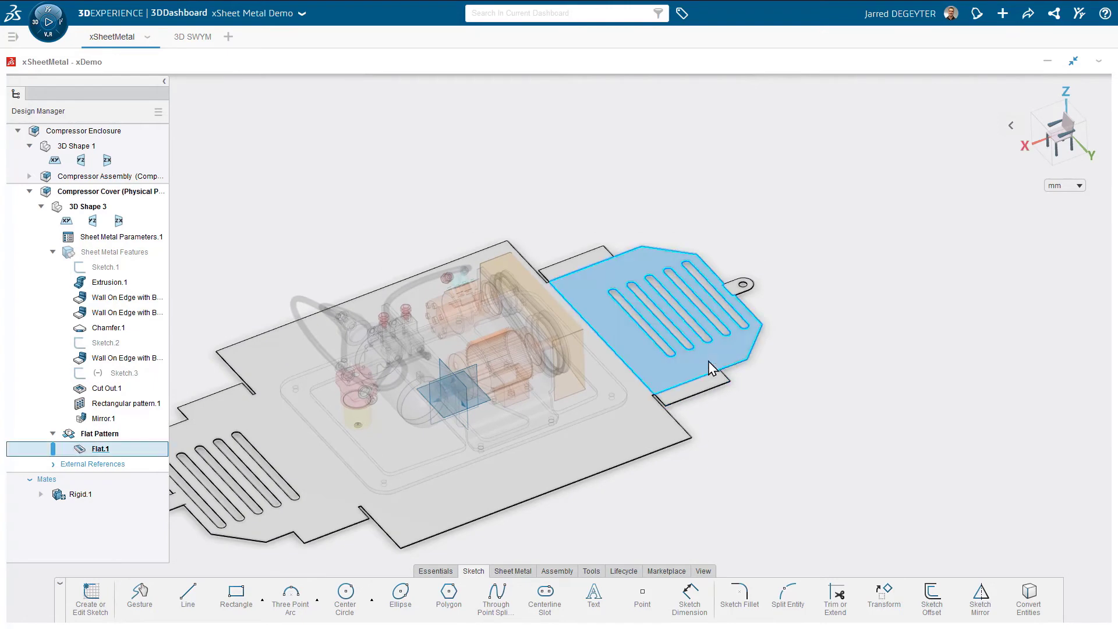
{"action": "left_click", "coordinate": [736, 303]}
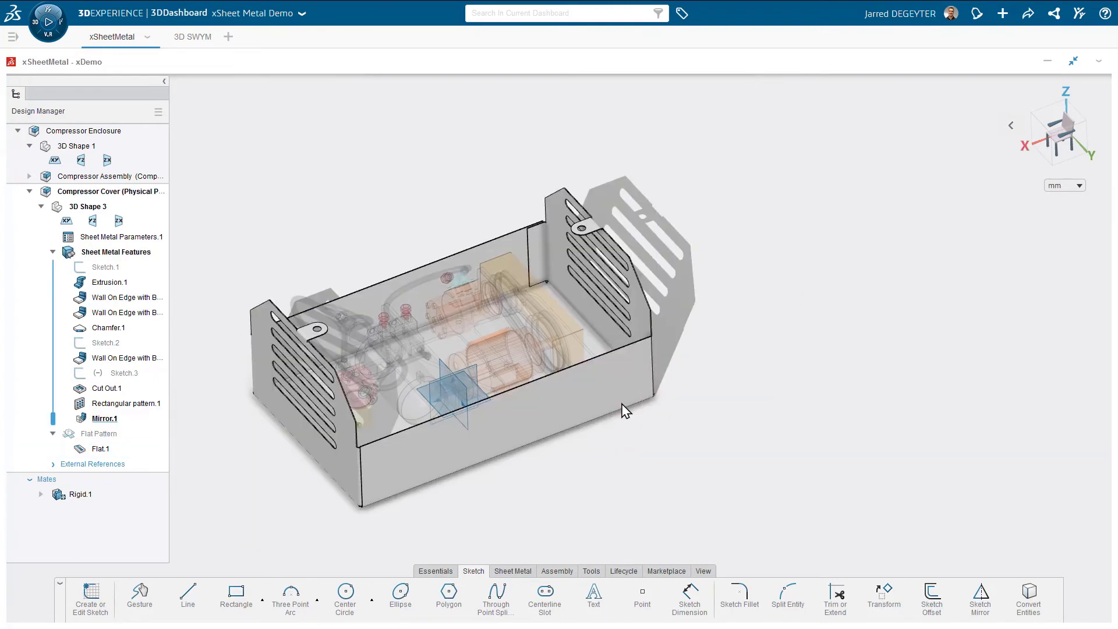
Add circular corner reliefs with a 10 mm radius to all bend corners of the cover.
{"action": "scroll", "coordinate": [622, 408], "scroll_direction": "up", "scroll_amount": 6}
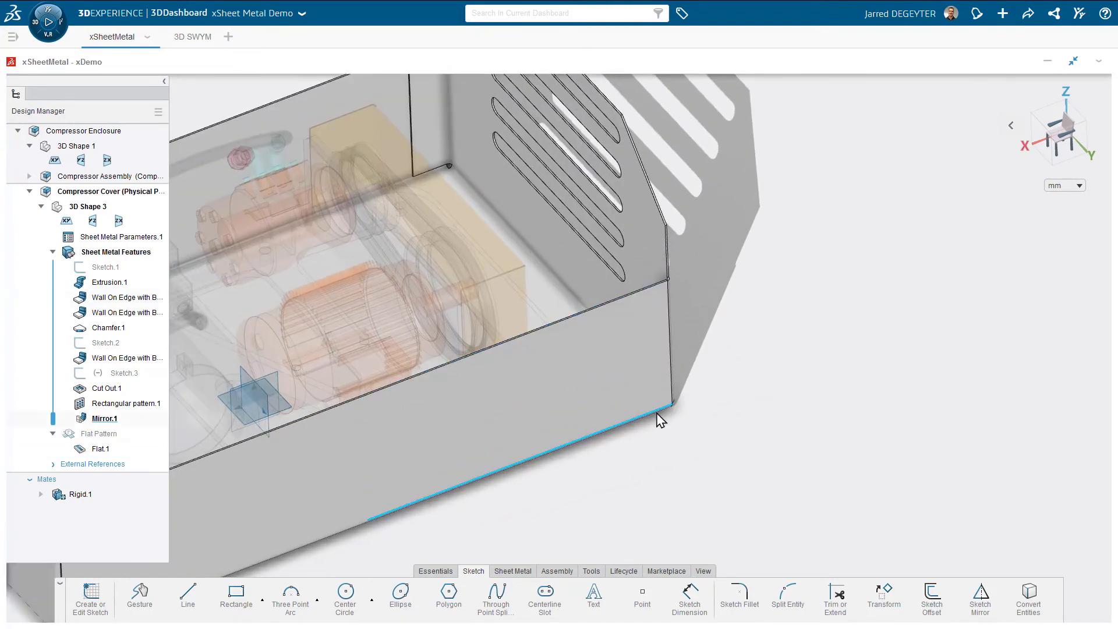
{"action": "scroll", "coordinate": [663, 407], "scroll_direction": "up", "scroll_amount": 3}
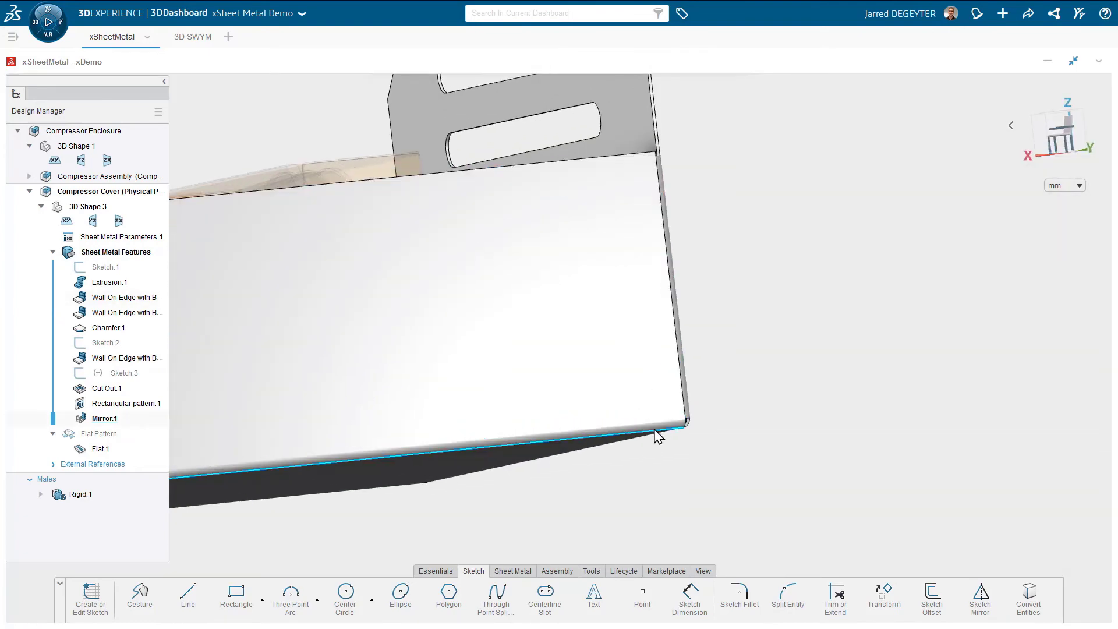
{"action": "left_click", "coordinate": [641, 435]}
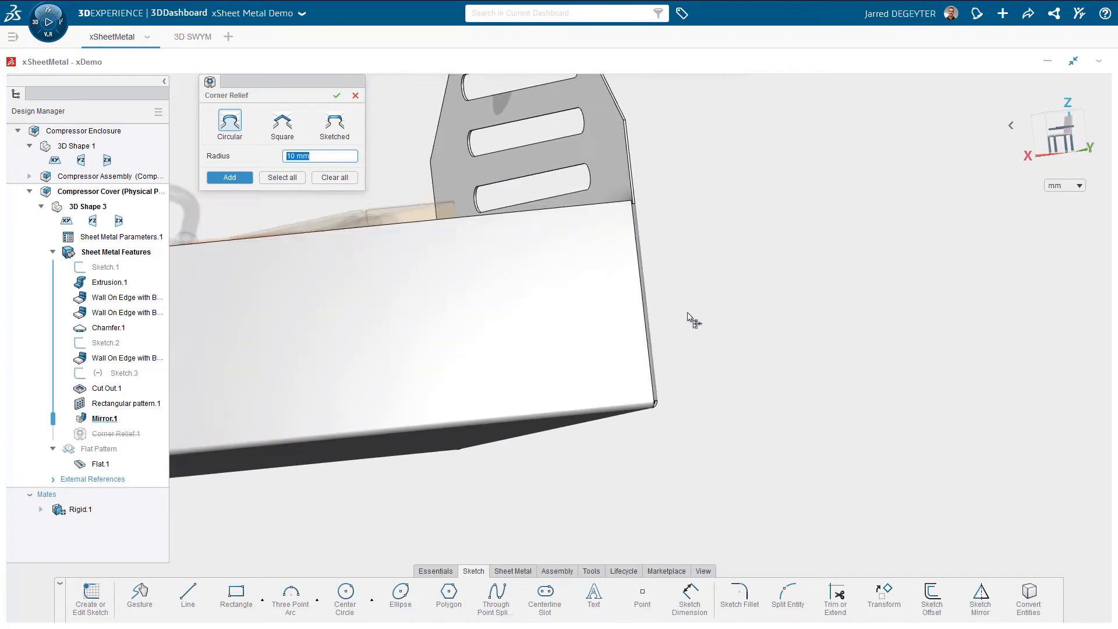
{"action": "middle_click_drag", "start_coordinate": [672, 302], "coordinate": [690, 352]}
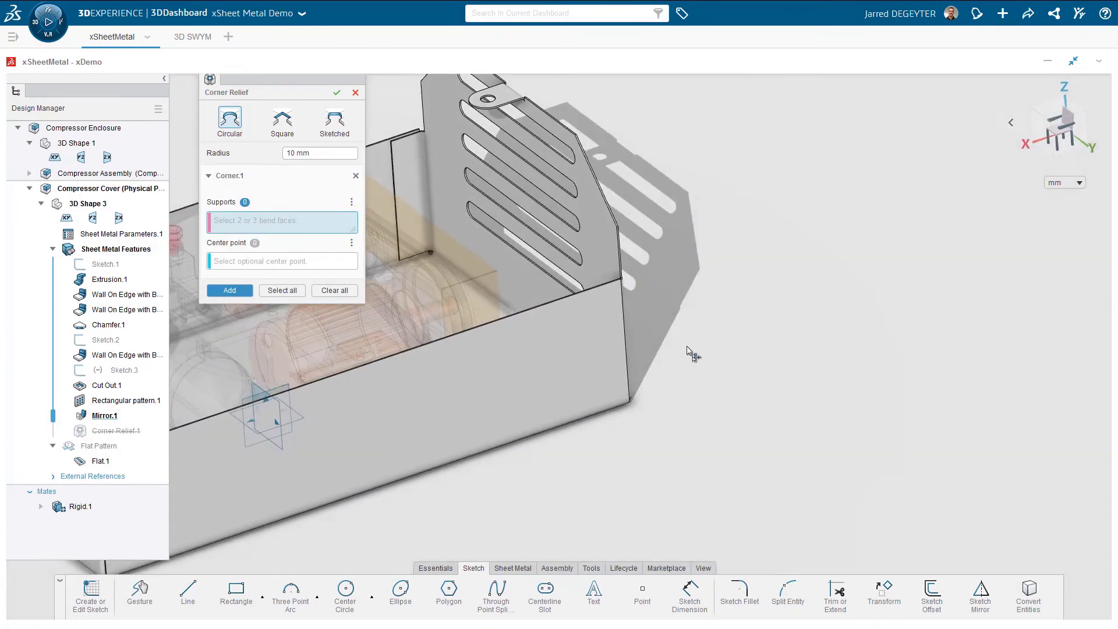
{"action": "scroll", "coordinate": [688, 285], "scroll_direction": "down", "scroll_amount": 5}
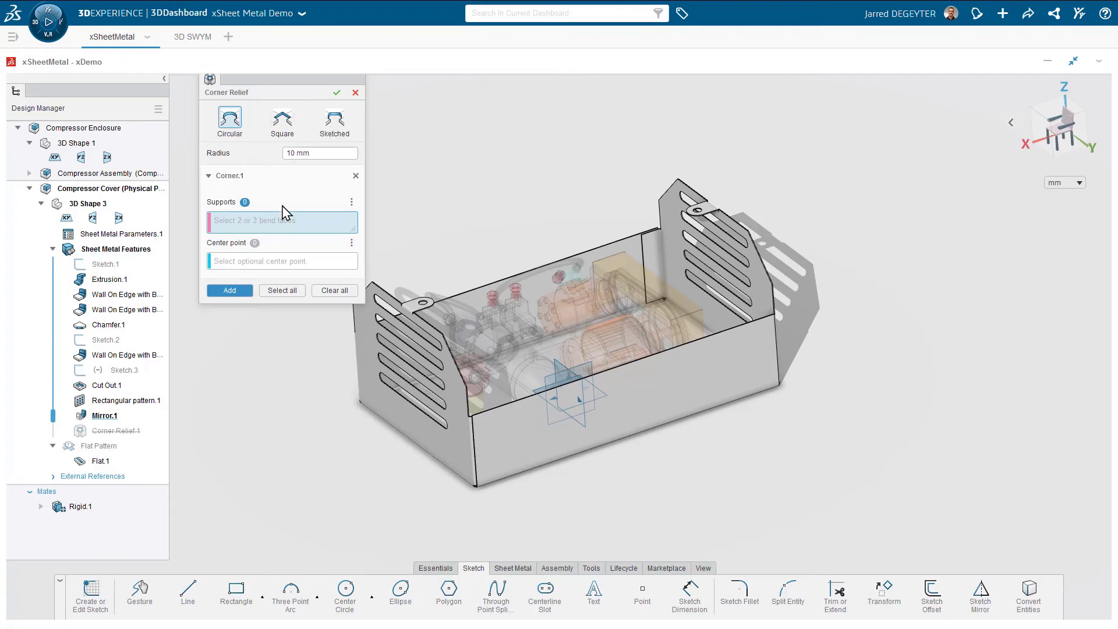
{"action": "left_click", "coordinate": [284, 293]}
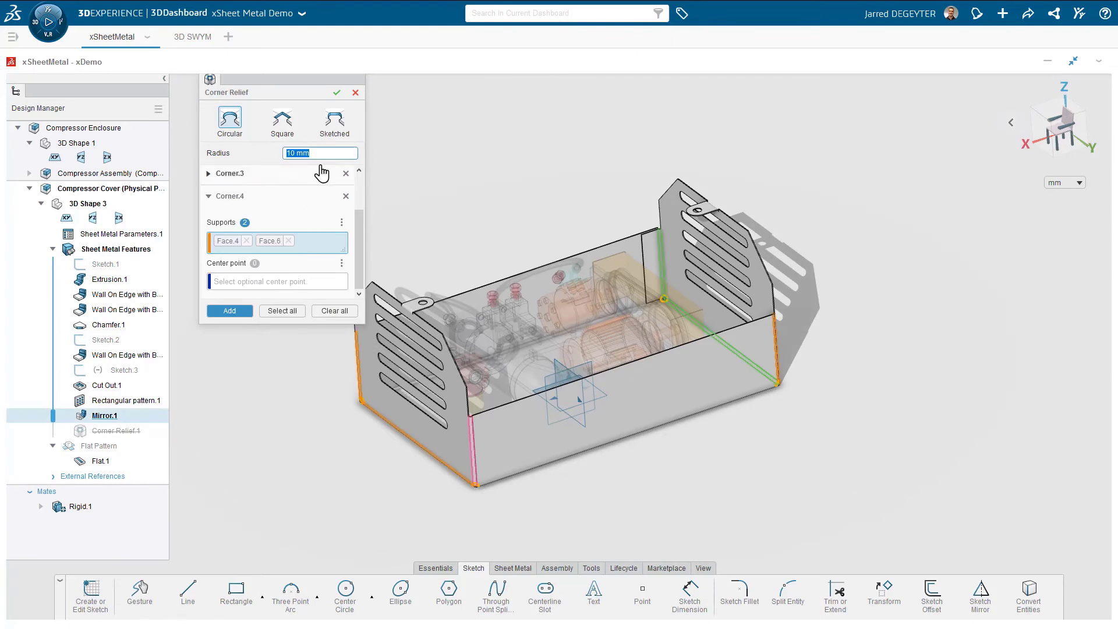
{"action": "left_click", "coordinate": [336, 93]}
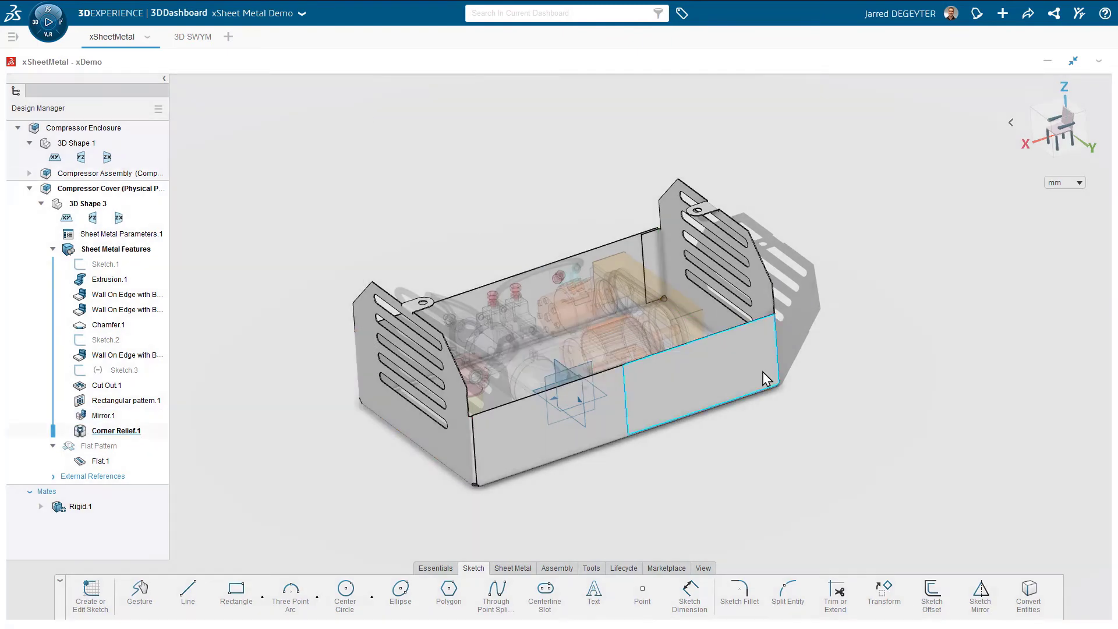
Unfold the cover again, examine the circular reliefs at the bend corners in the flat pattern, and fold it back.
{"action": "scroll", "coordinate": [784, 389], "scroll_direction": "up", "scroll_amount": 5}
{"action": "mouse_move", "coordinate": [786, 398]}
{"action": "middle_mouse_down"}
{"action": "mouse_move", "coordinate": [705, 360]}
{"action": "mouse_move", "coordinate": [668, 358]}
{"action": "mouse_move", "coordinate": [777, 380]}
{"action": "mouse_move", "coordinate": [794, 399]}
{"action": "middle_mouse_up"}
{"action": "left_click", "coordinate": [759, 194]}
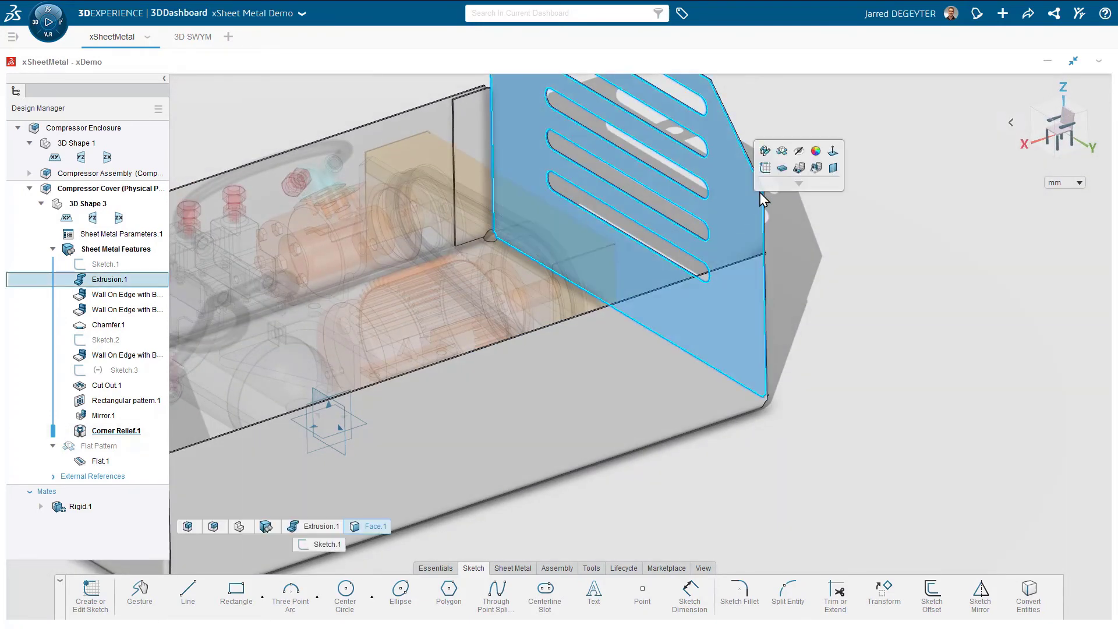
{"action": "left_click", "coordinate": [782, 168]}
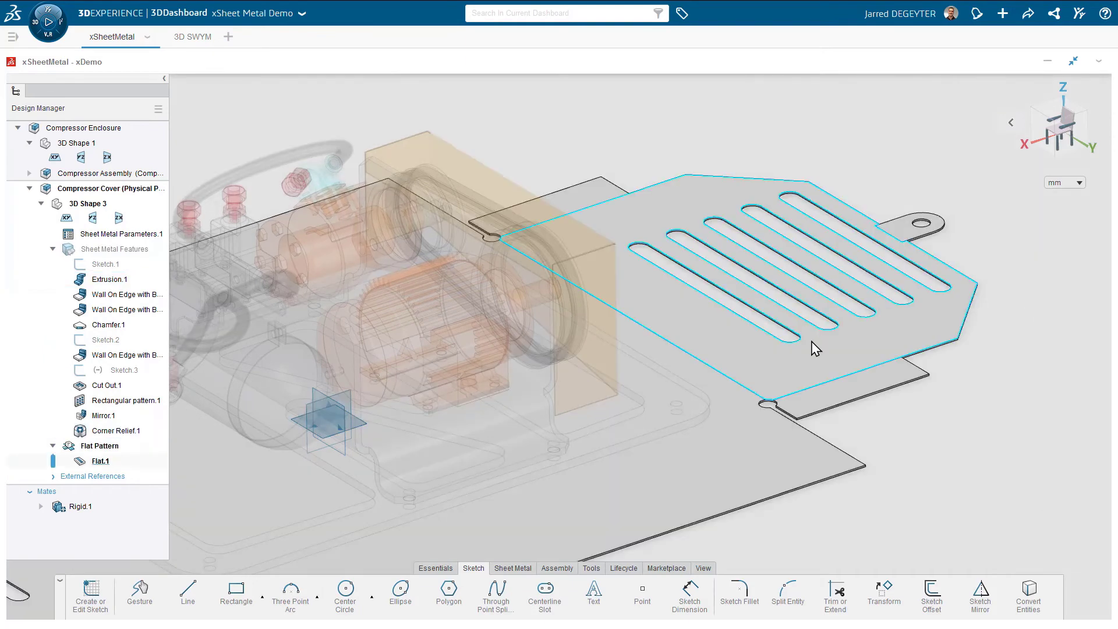
{"action": "scroll", "coordinate": [794, 395], "scroll_direction": "up", "scroll_amount": 5}
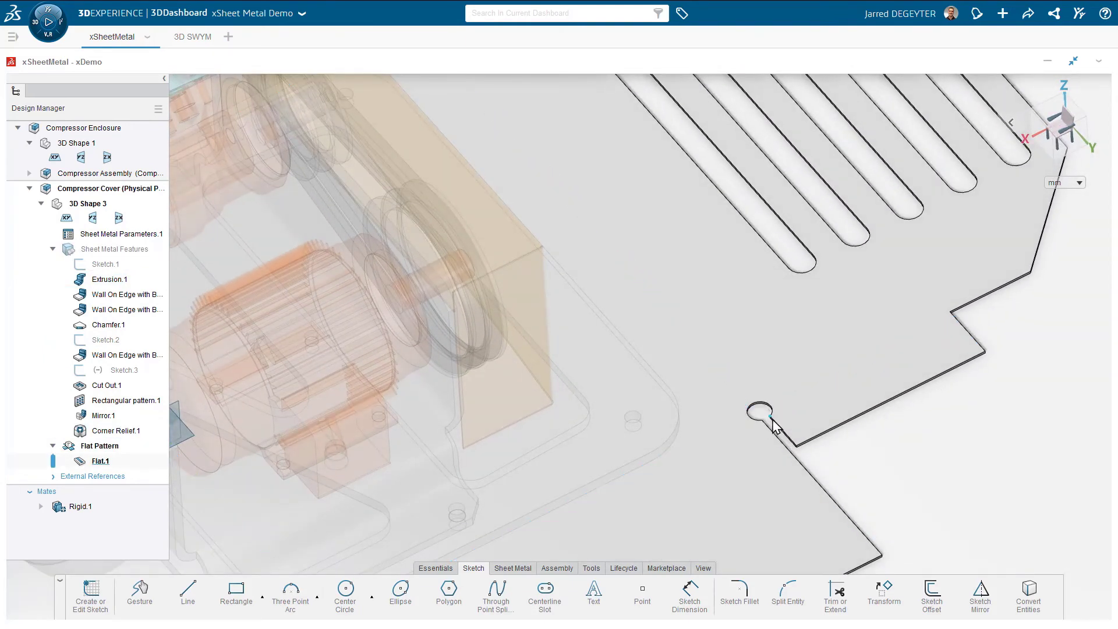
{"action": "scroll", "coordinate": [773, 428], "scroll_direction": "down", "scroll_amount": 6}
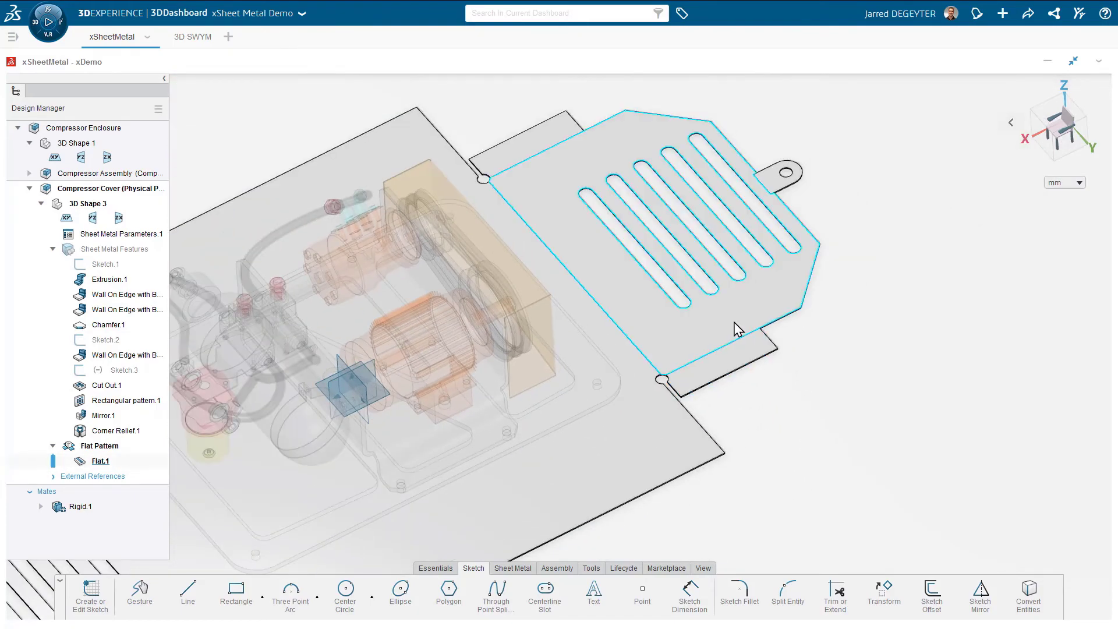
{"action": "left_click", "coordinate": [754, 306]}
{"action": "left_click", "coordinate": [760, 255]}
{"action": "middle_click_drag", "start_coordinate": [764, 288], "coordinate": [472, 402]}
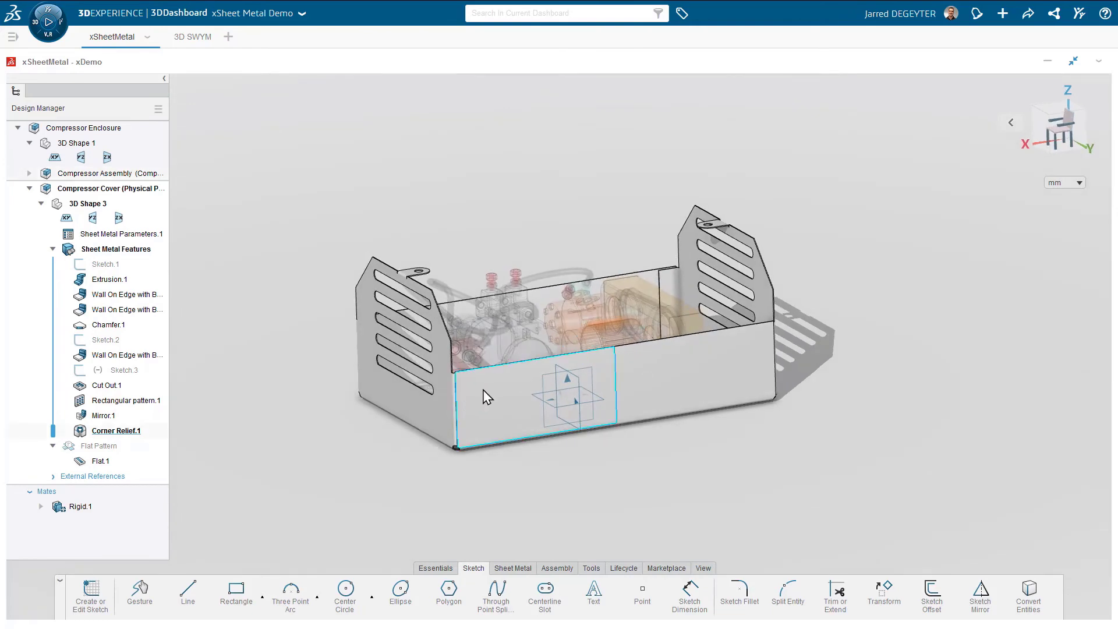
Create a new sketch on the outer face of the cover's long side wall.
{"action": "scroll", "coordinate": [471, 387], "scroll_direction": "up", "scroll_amount": 5}
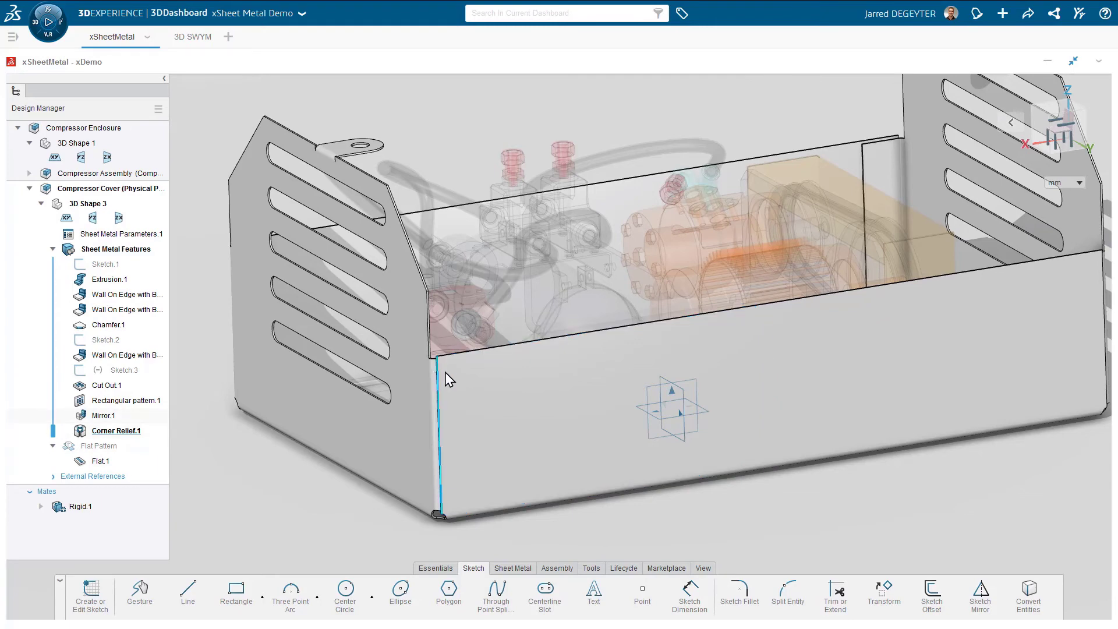
{"action": "left_click", "coordinate": [451, 370]}
{"action": "left_click", "coordinate": [482, 327]}
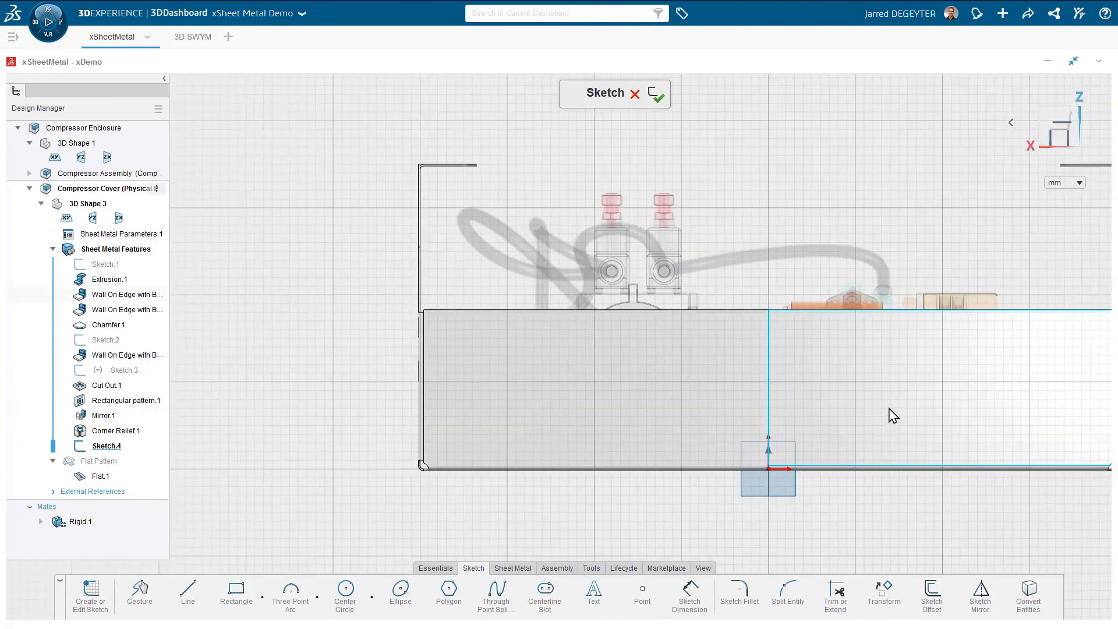
Draw a small center circle in an upper corner of the side wall and accept the suggested matching circles in the other three corners.
{"action": "right_click", "coordinate": [892, 415]}
{"action": "left_click", "coordinate": [918, 434]}
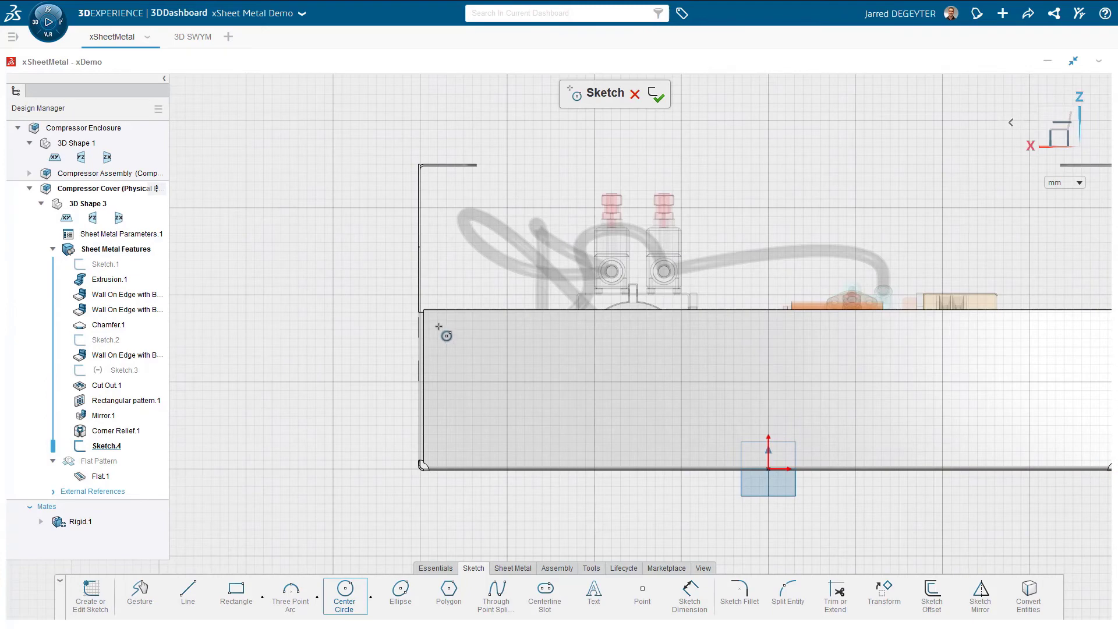
{"action": "scroll", "coordinate": [477, 346], "scroll_direction": "down", "scroll_amount": 2}
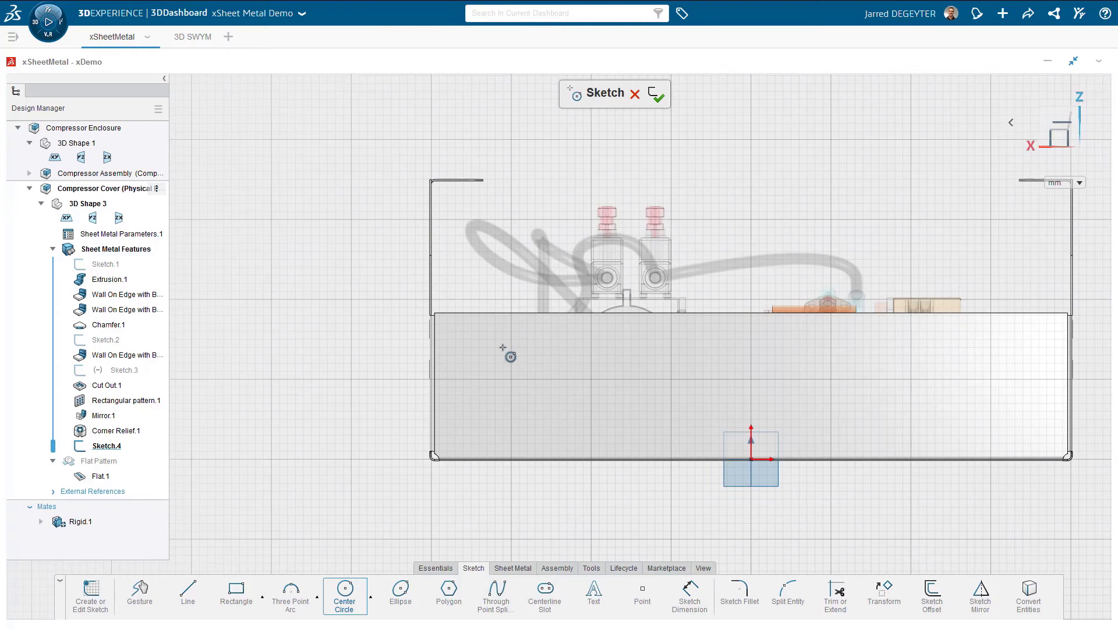
{"action": "left_click", "coordinate": [449, 328]}
{"action": "left_click", "coordinate": [454, 335]}
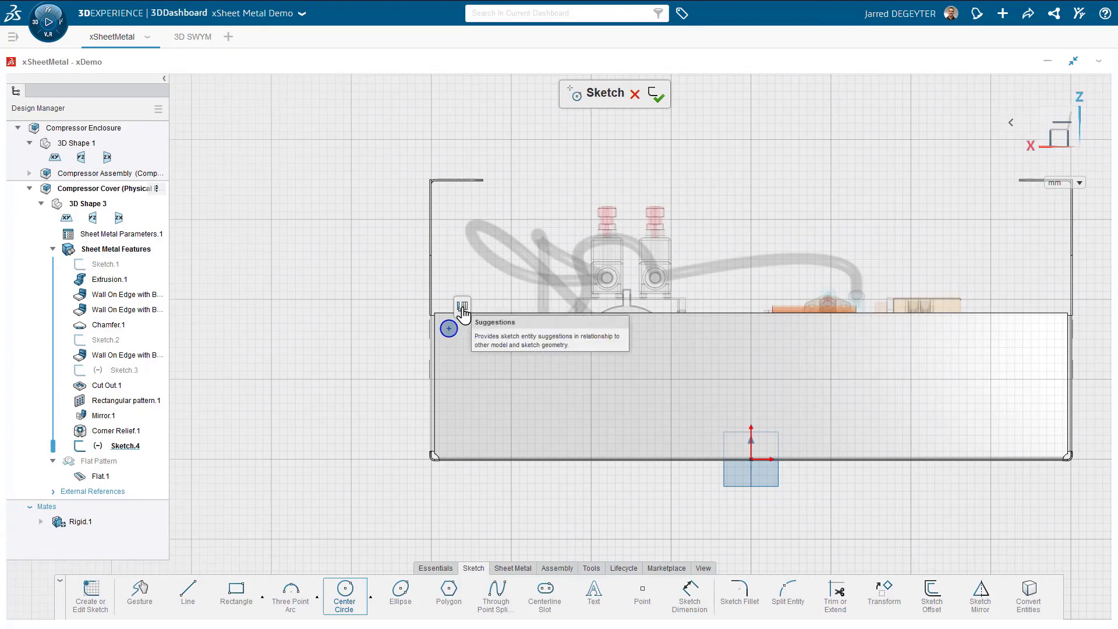
{"action": "left_click", "coordinate": [462, 309]}
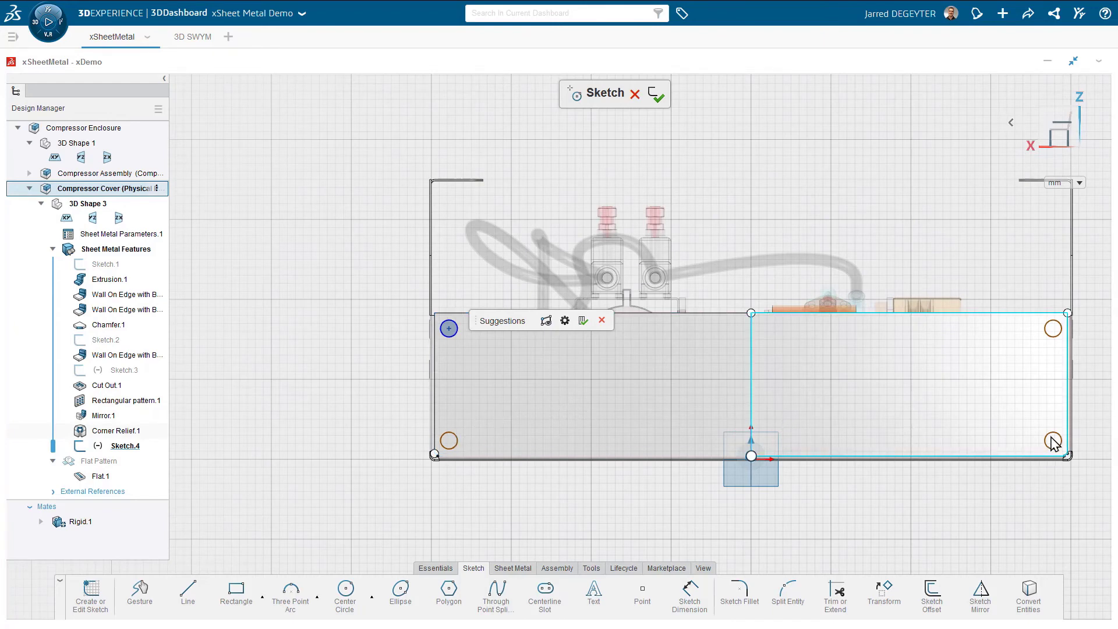
{"action": "left_click", "coordinate": [583, 321]}
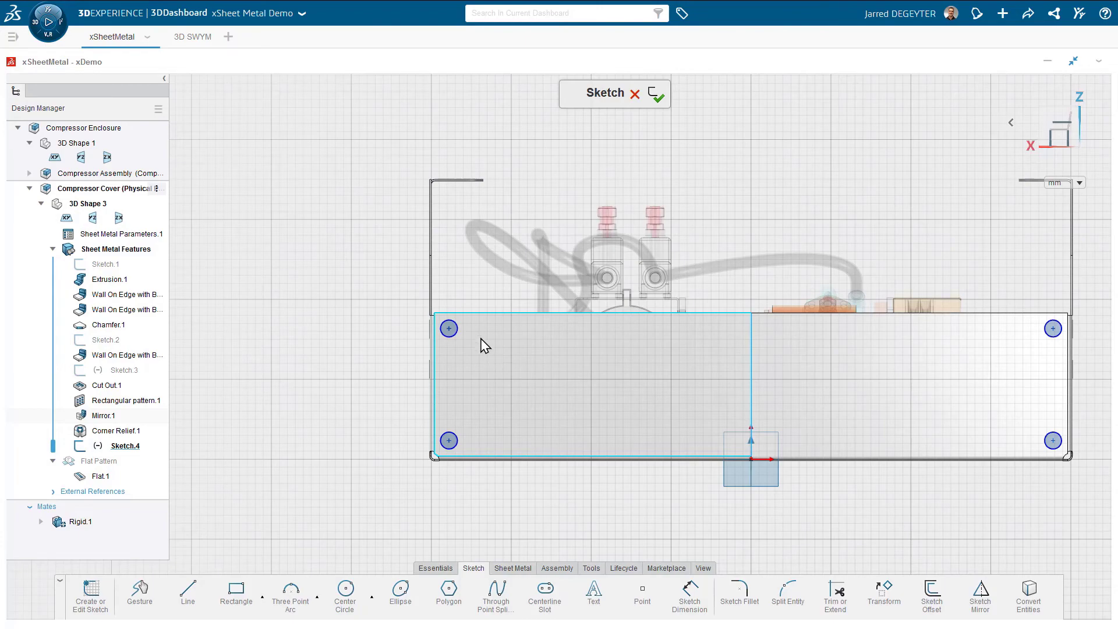
Create a standard cutout from the four corner circles on the long side wall, linked to the sheet thickness.
{"action": "scroll", "coordinate": [486, 349], "scroll_direction": "up", "scroll_amount": 4}
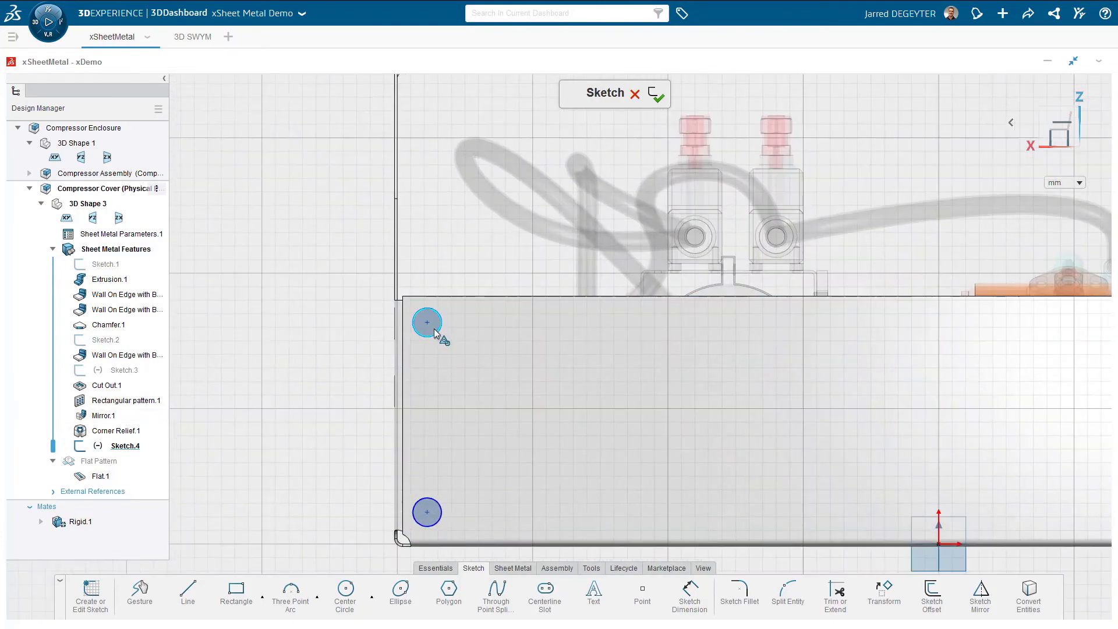
{"action": "left_click", "coordinate": [434, 329]}
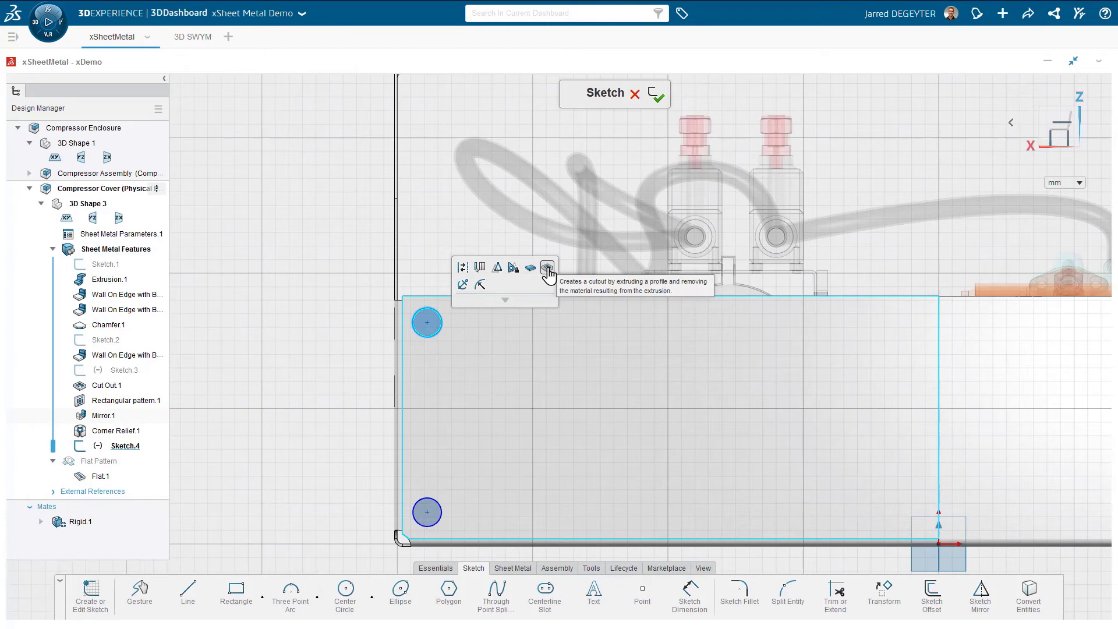
{"action": "left_click", "coordinate": [547, 269]}
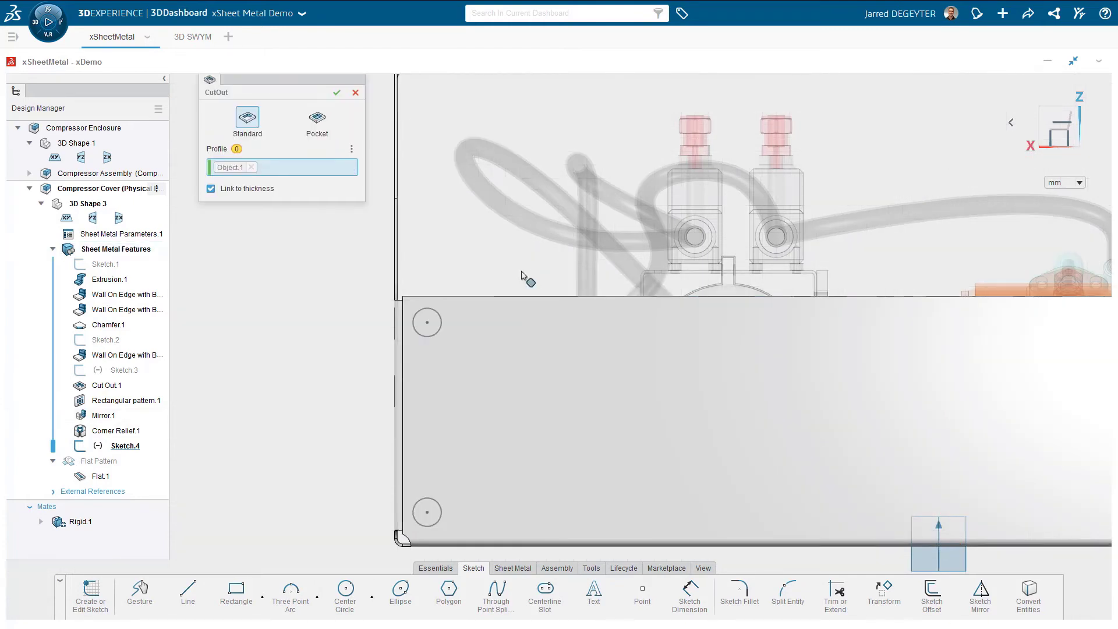
{"action": "left_click", "coordinate": [336, 92]}
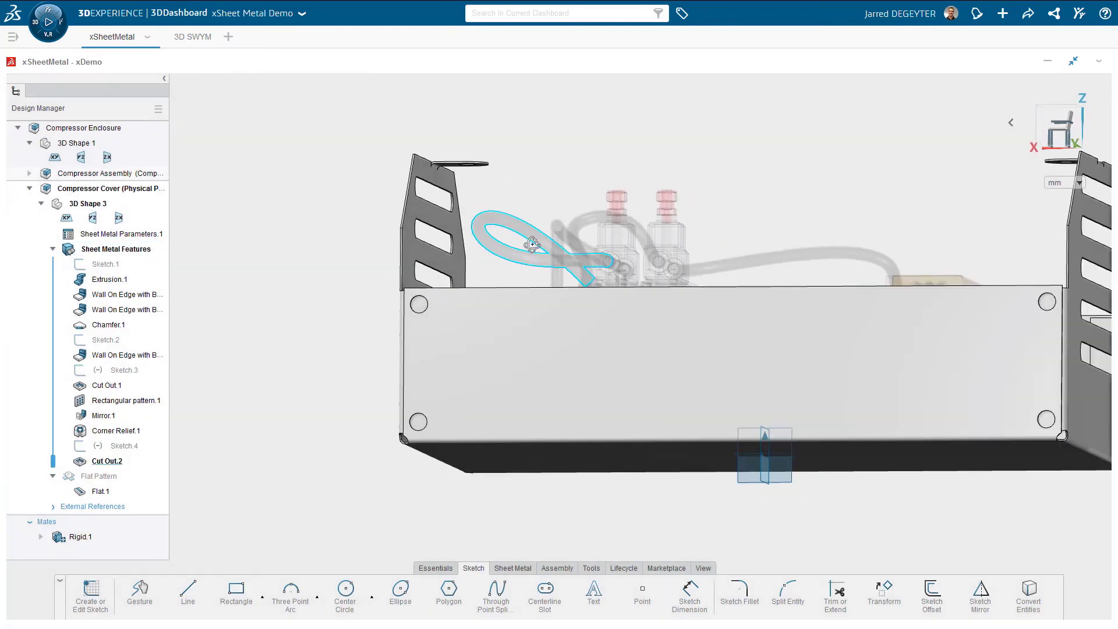
{"action": "middle_click_drag", "start_coordinate": [531, 245], "coordinate": [493, 309]}
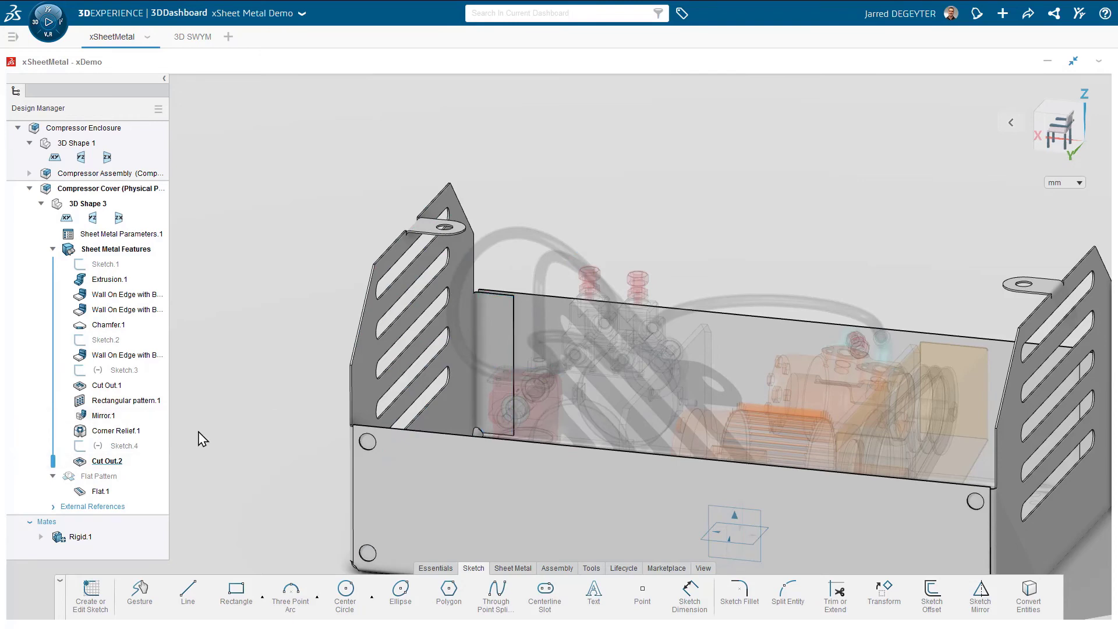
Edit the corner hole cutout, unlinking it from the thickness and setting its second limit to Up to last so it pierces the opposite wall.
{"action": "double_click", "coordinate": [111, 468]}
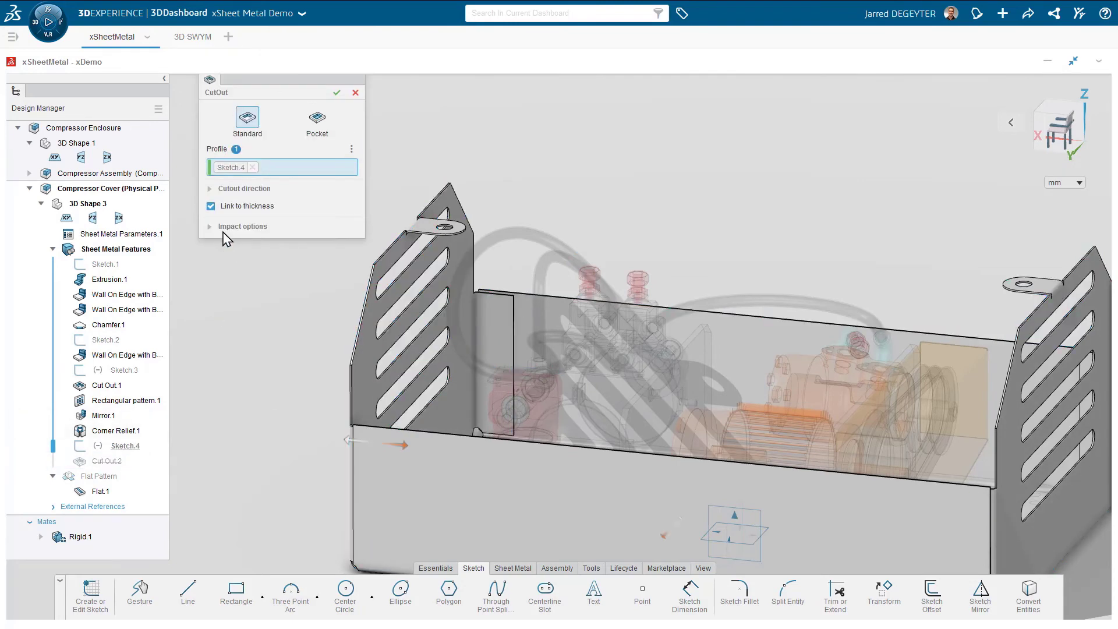
{"action": "left_click", "coordinate": [210, 209]}
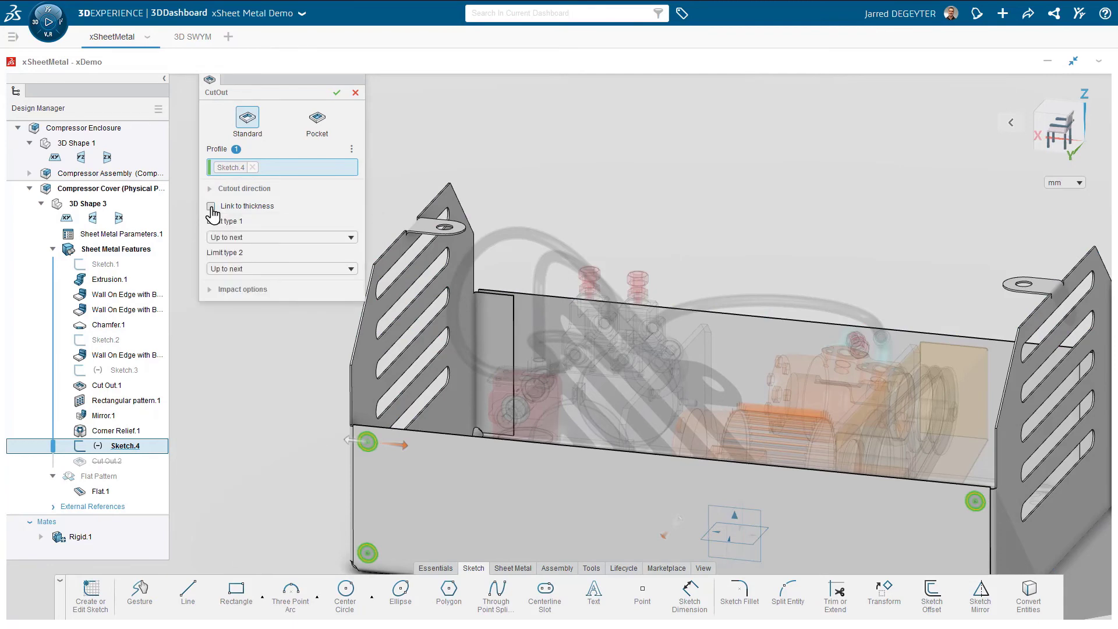
{"action": "left_click", "coordinate": [300, 271]}
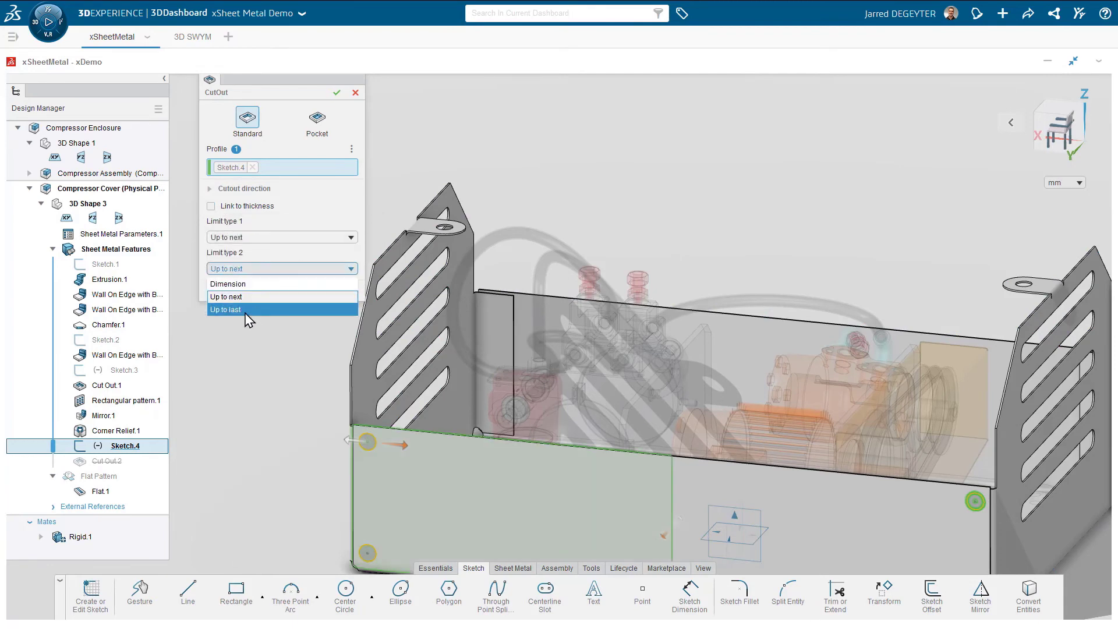
{"action": "left_click", "coordinate": [245, 310]}
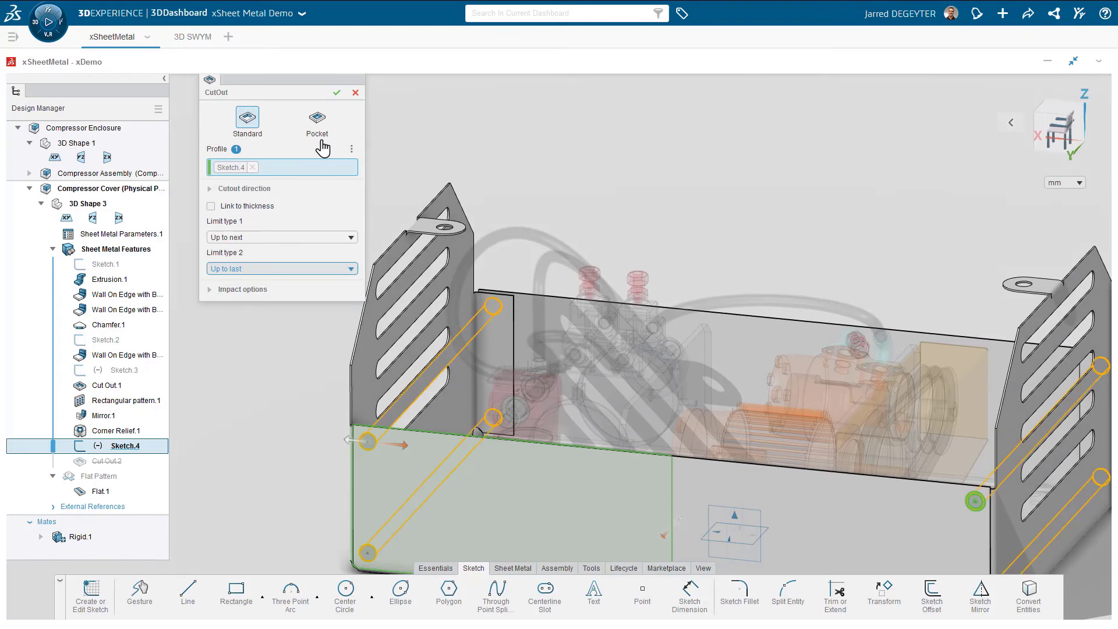
{"action": "left_click", "coordinate": [336, 94]}
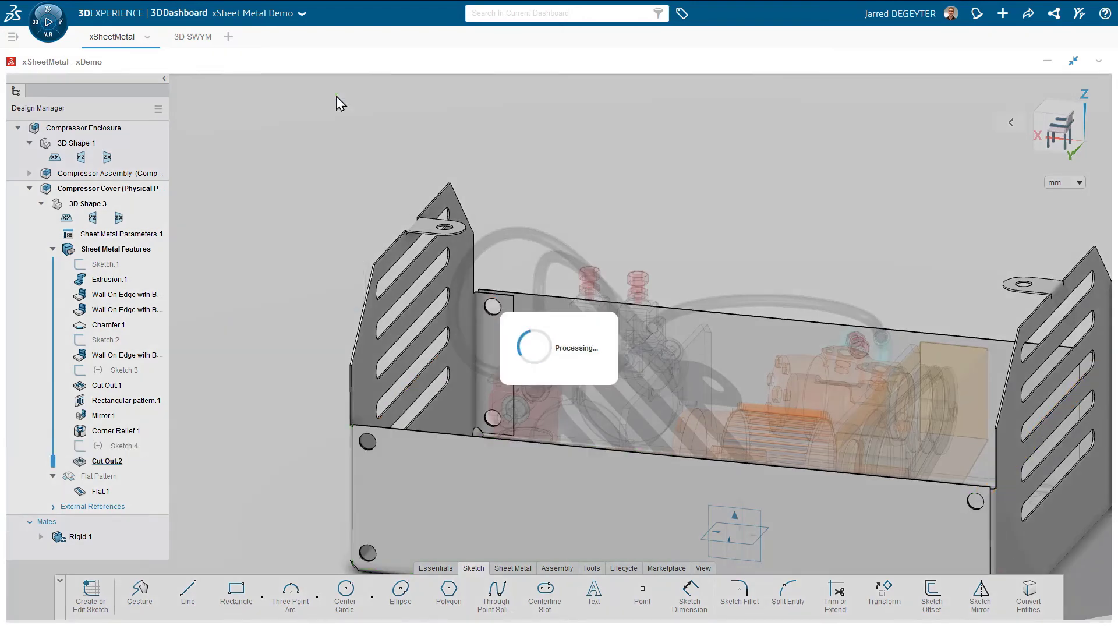
{"action": "scroll", "coordinate": [558, 347], "scroll_direction": "down", "scroll_amount": 5}
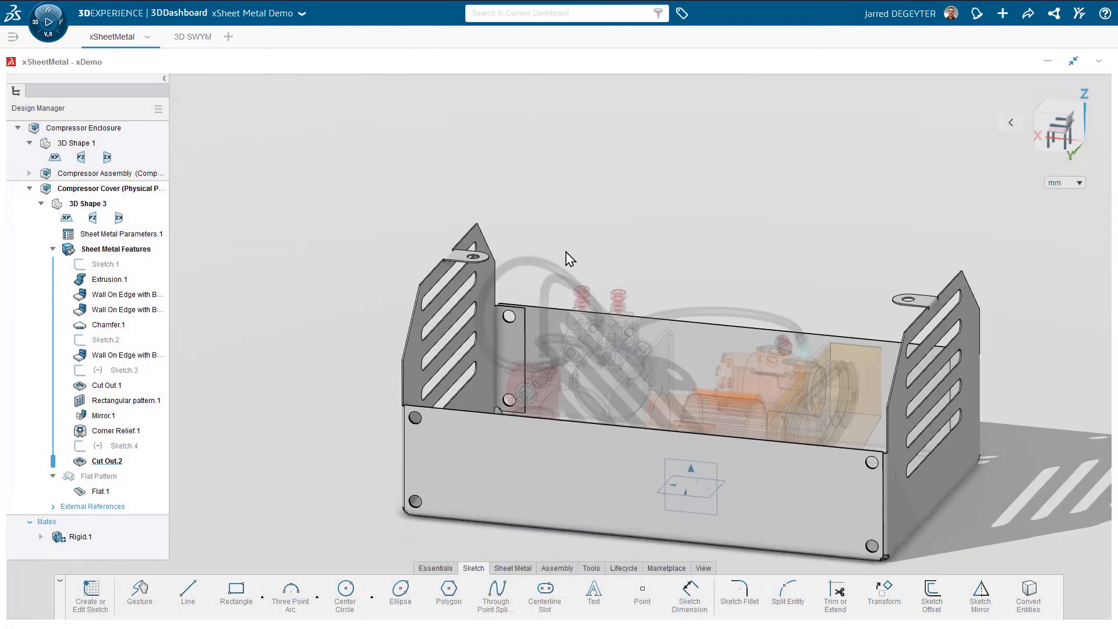
{"action": "middle_click_drag", "start_coordinate": [885, 396], "coordinate": [978, 403]}
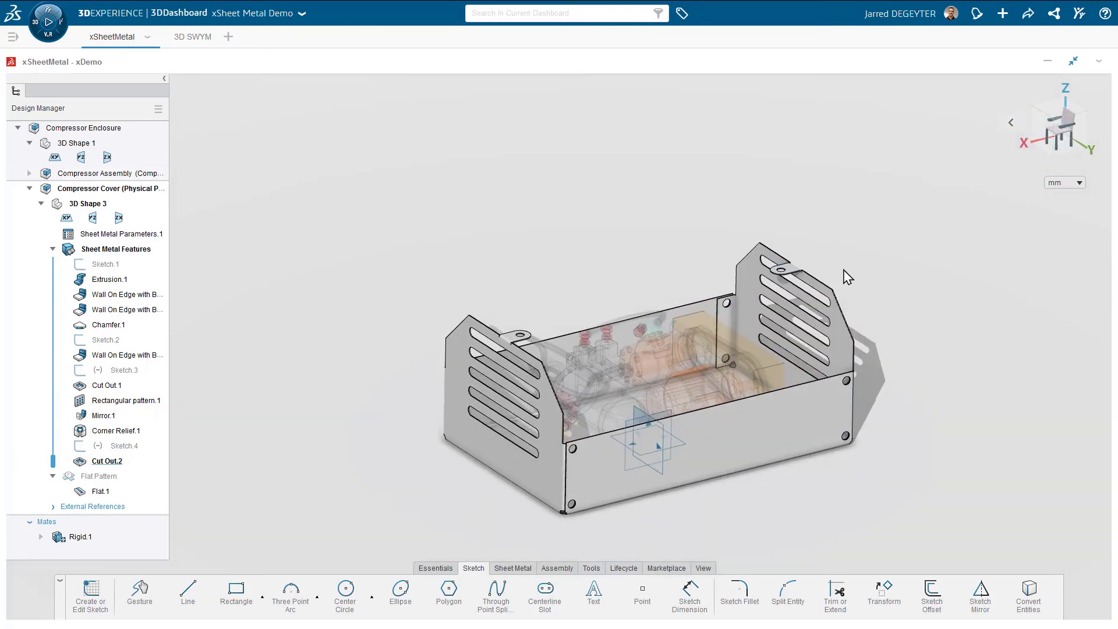
{"action": "scroll", "coordinate": [877, 428], "scroll_direction": "up", "scroll_amount": 2}
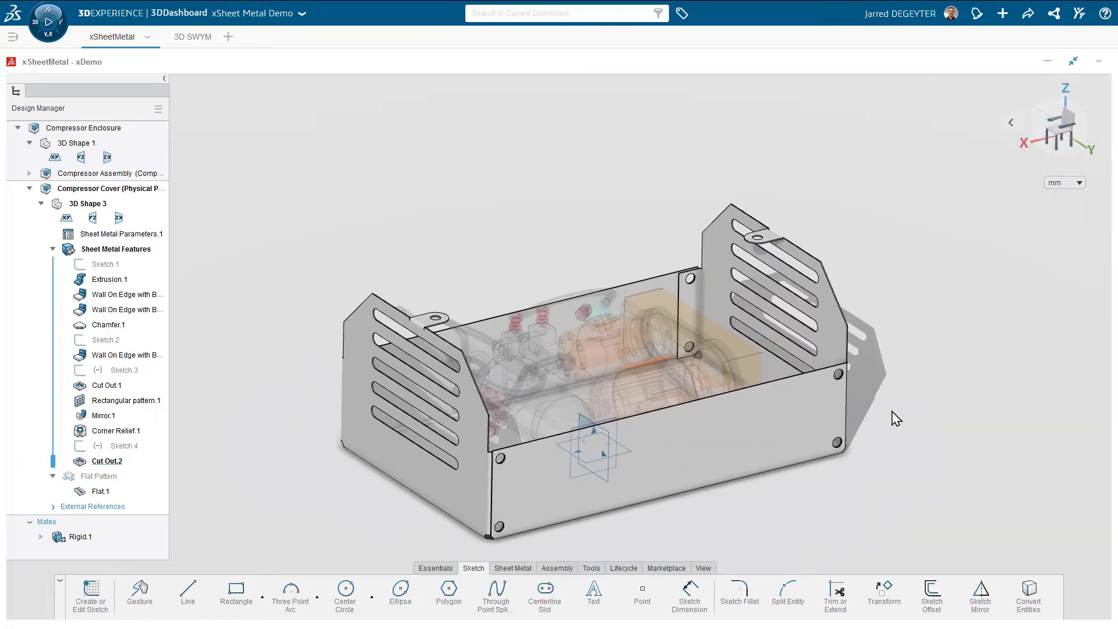
{"action": "middle_click_drag", "start_coordinate": [882, 351], "coordinate": [874, 376]}
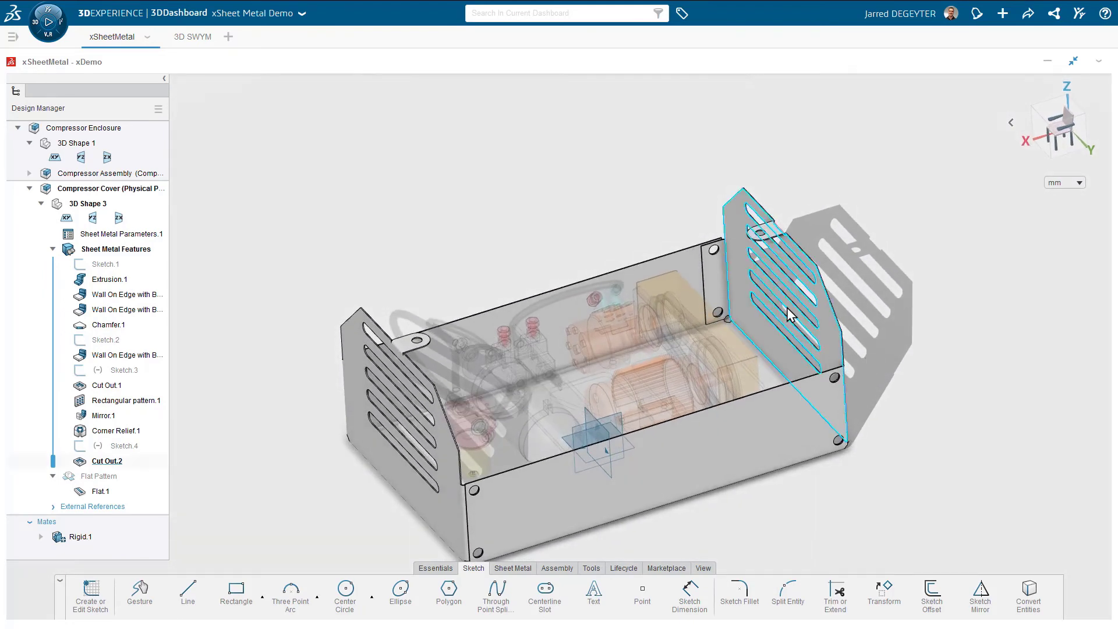
Activate the Compressor Enclosure assembly, followed by its Mounting Base part for in-context editing.
{"action": "double_click", "coordinate": [67, 128]}
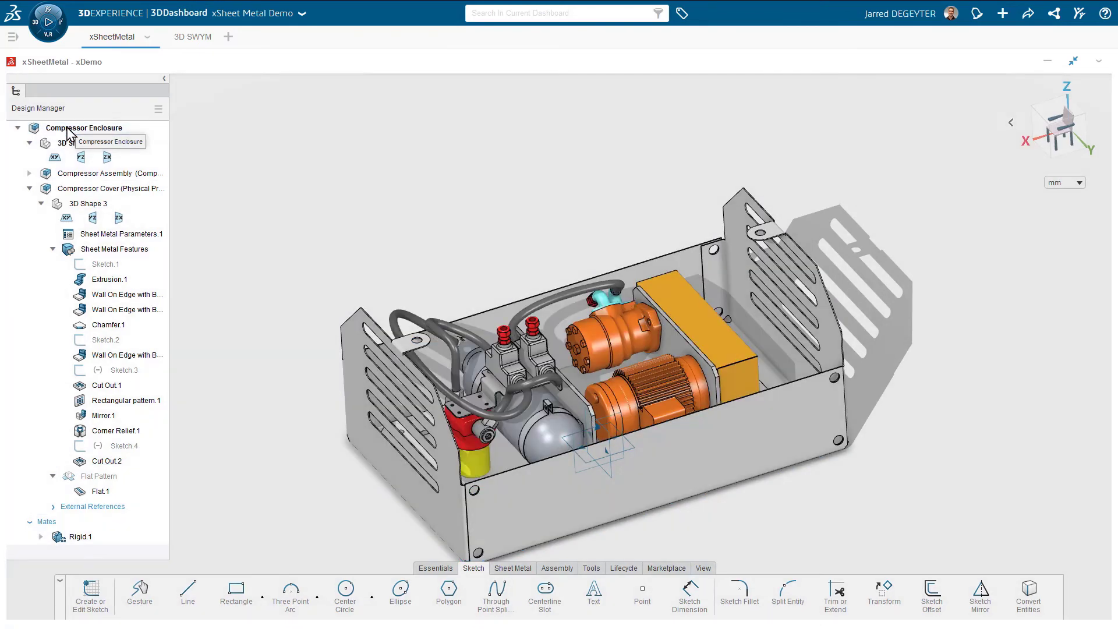
{"action": "mouse_move", "coordinate": [754, 319]}
{"action": "middle_mouse_down"}
{"action": "mouse_move", "coordinate": [658, 304]}
{"action": "mouse_move", "coordinate": [436, 395]}
{"action": "middle_mouse_up"}
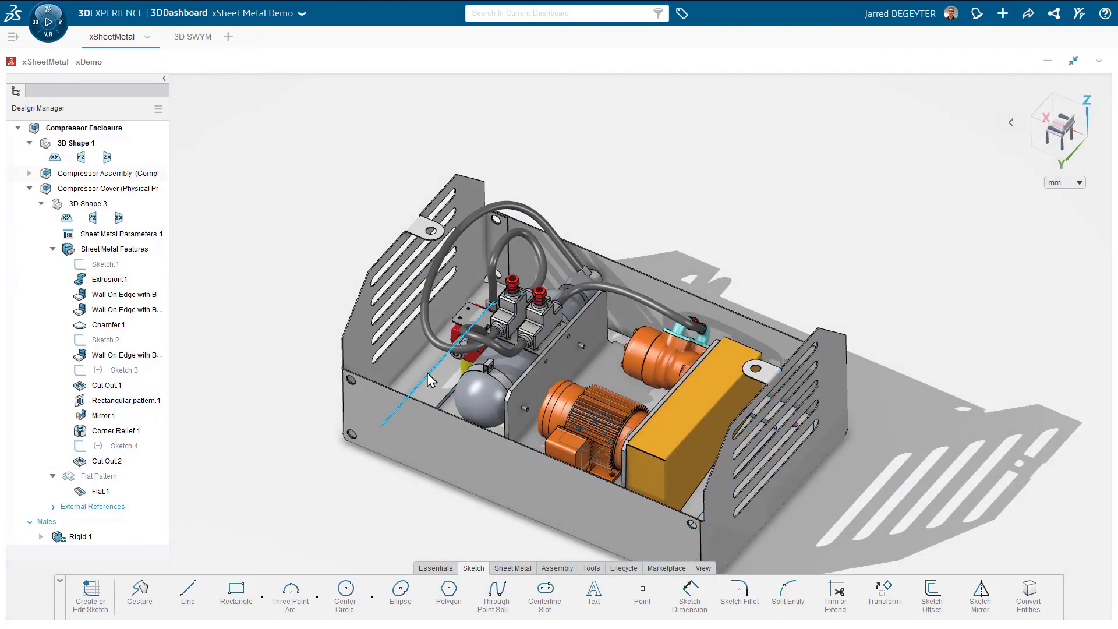
{"action": "left_click", "coordinate": [434, 387]}
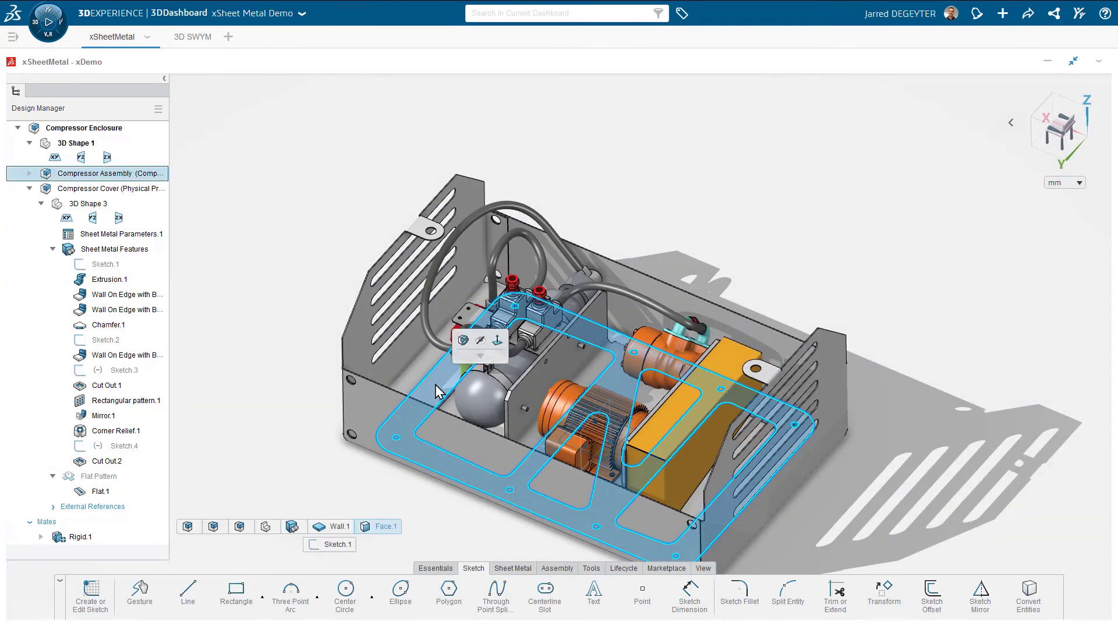
{"action": "double_click", "coordinate": [435, 382]}
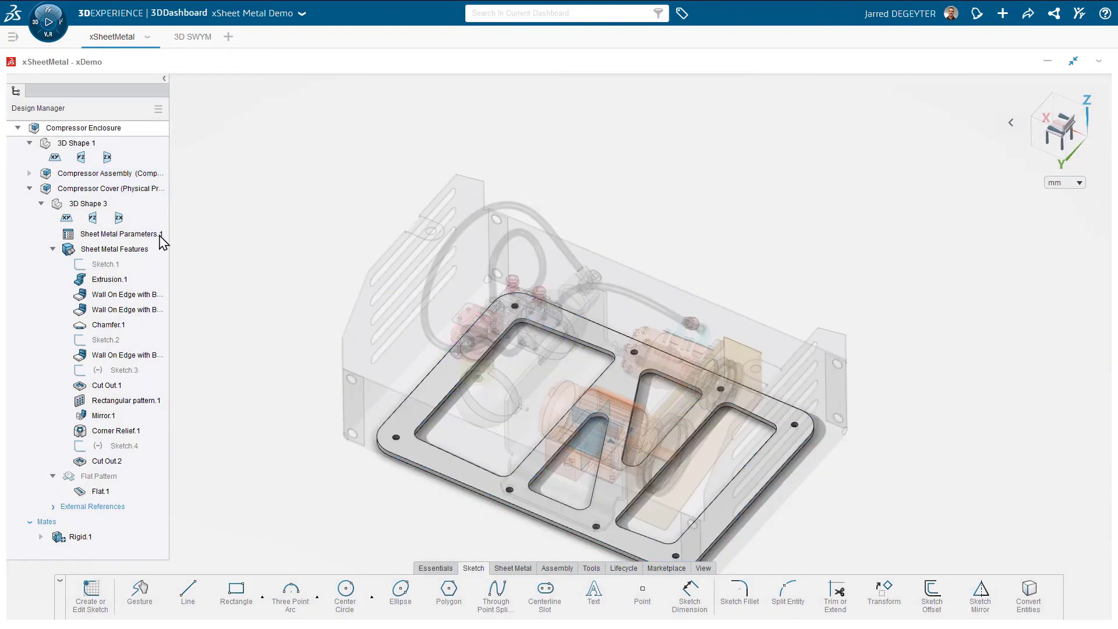
Edit Sketch.1 of the Mounting Base, setting the rectangle's shorter side to 600 mm, and exit the sketch.
{"action": "left_click", "coordinate": [29, 173]}
{"action": "scroll", "coordinate": [102, 319], "scroll_direction": "down", "scroll_amount": 5}
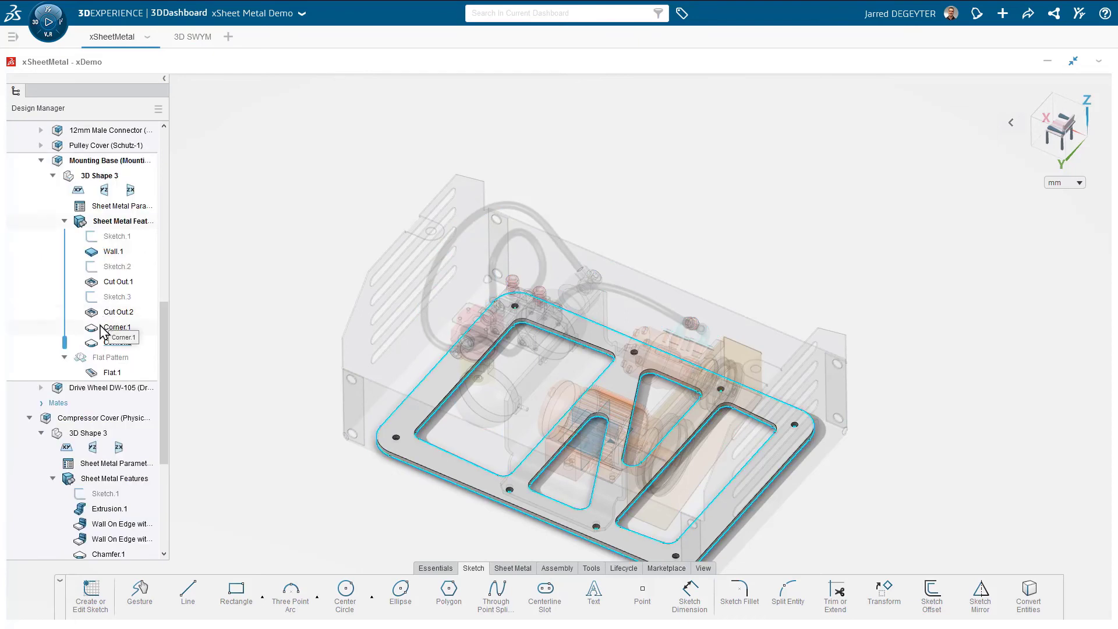
{"action": "double_click", "coordinate": [108, 238]}
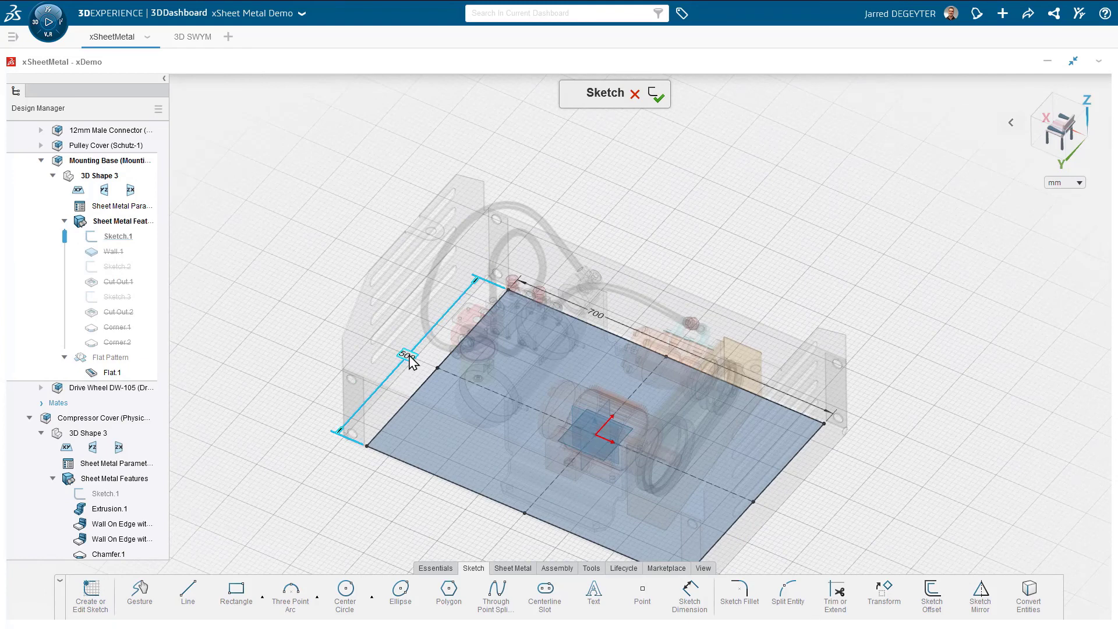
{"action": "double_click", "coordinate": [407, 357]}
{"action": "type", "text": "6"}
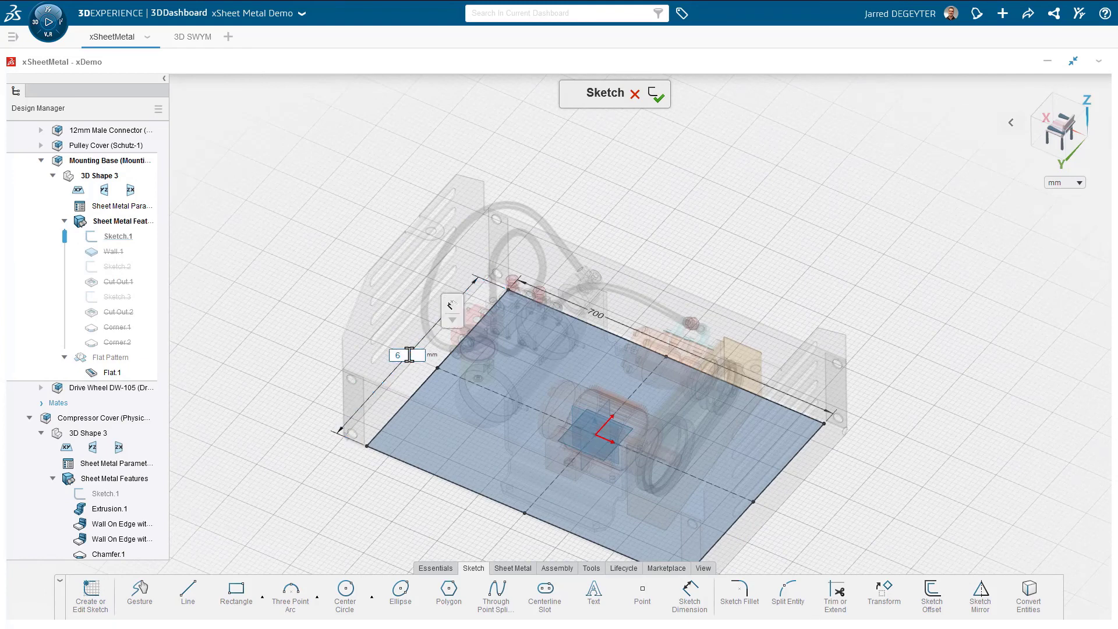
{"action": "type", "text": "00"}
{"action": "key", "text": "Return"}
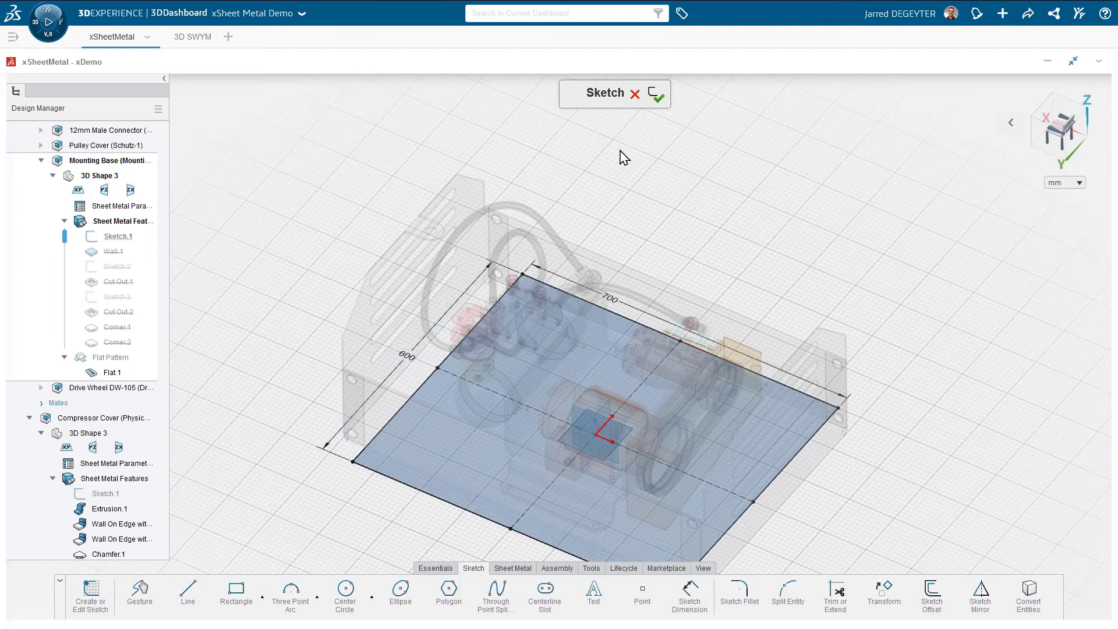
{"action": "left_click", "coordinate": [656, 97]}
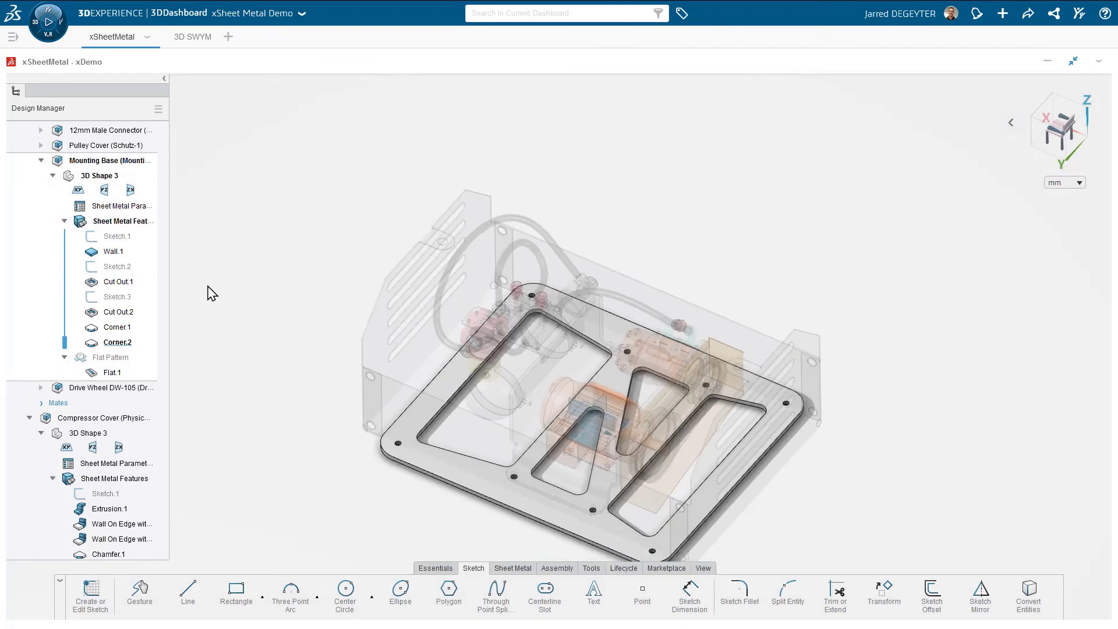
Activate the Compressor Cover and solve it to update the cover to the resized Mounting Base.
{"action": "scroll", "coordinate": [110, 387], "scroll_direction": "down", "scroll_amount": 3}
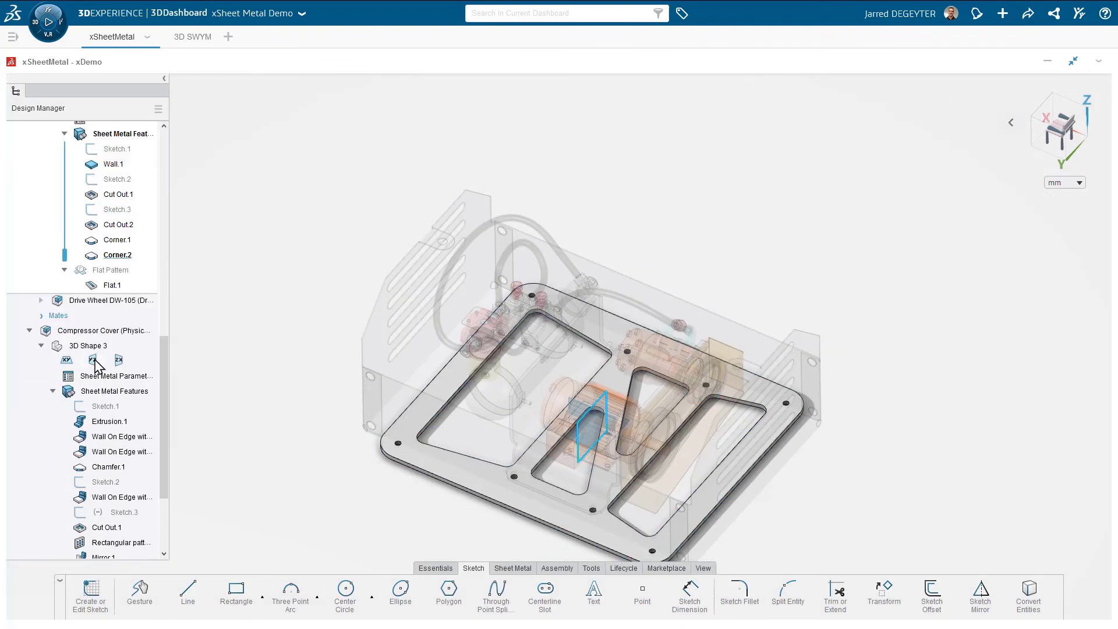
{"action": "double_click", "coordinate": [98, 330]}
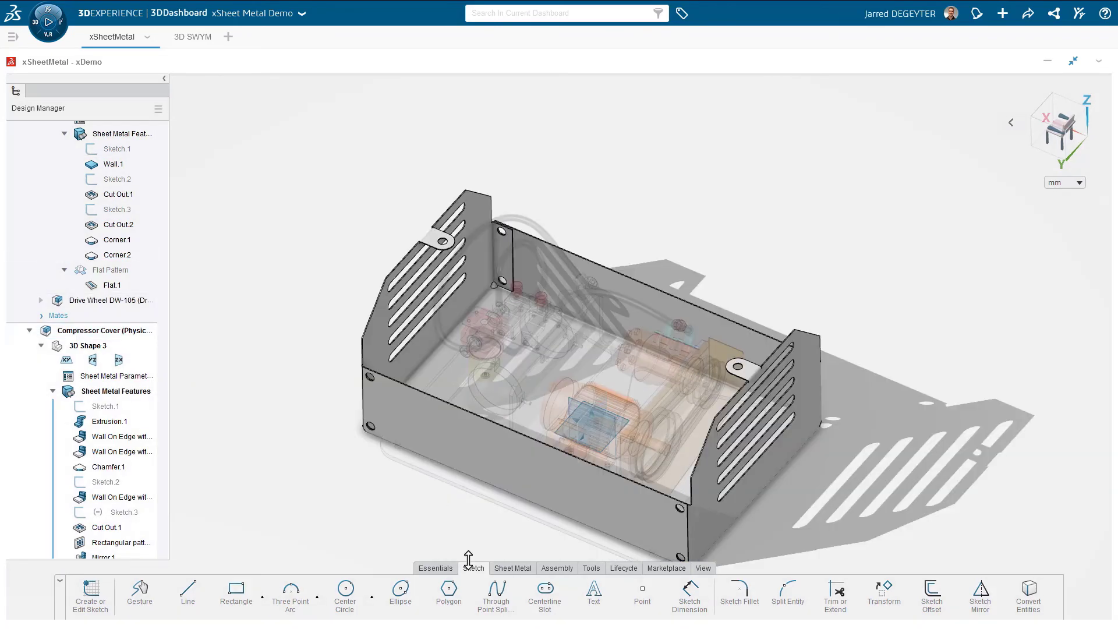
{"action": "left_click", "coordinate": [447, 569]}
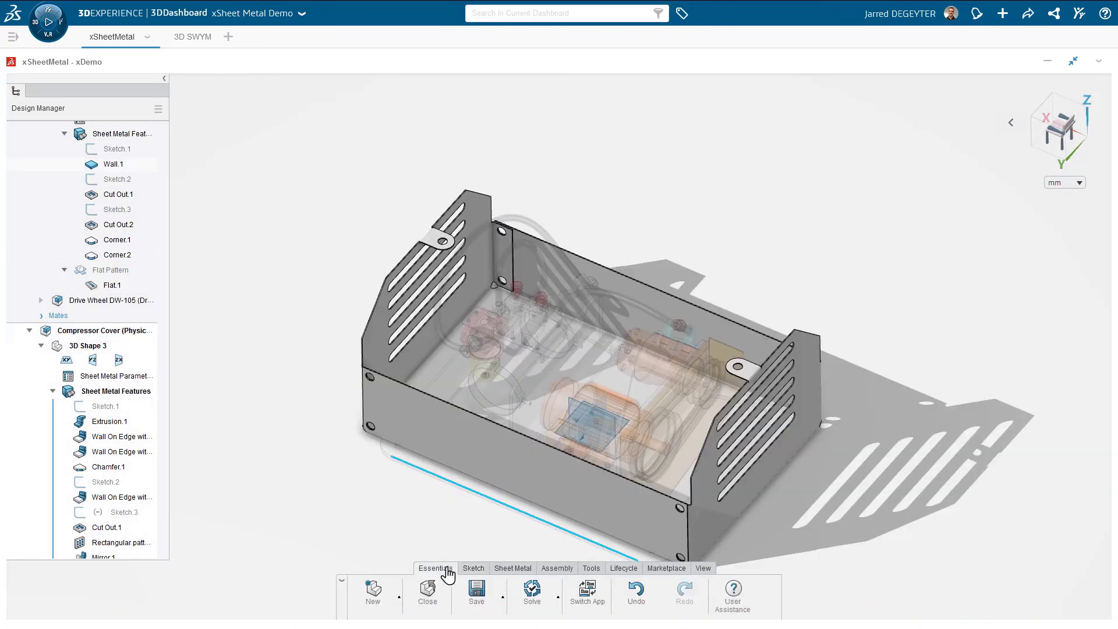
{"action": "left_click", "coordinate": [533, 599]}
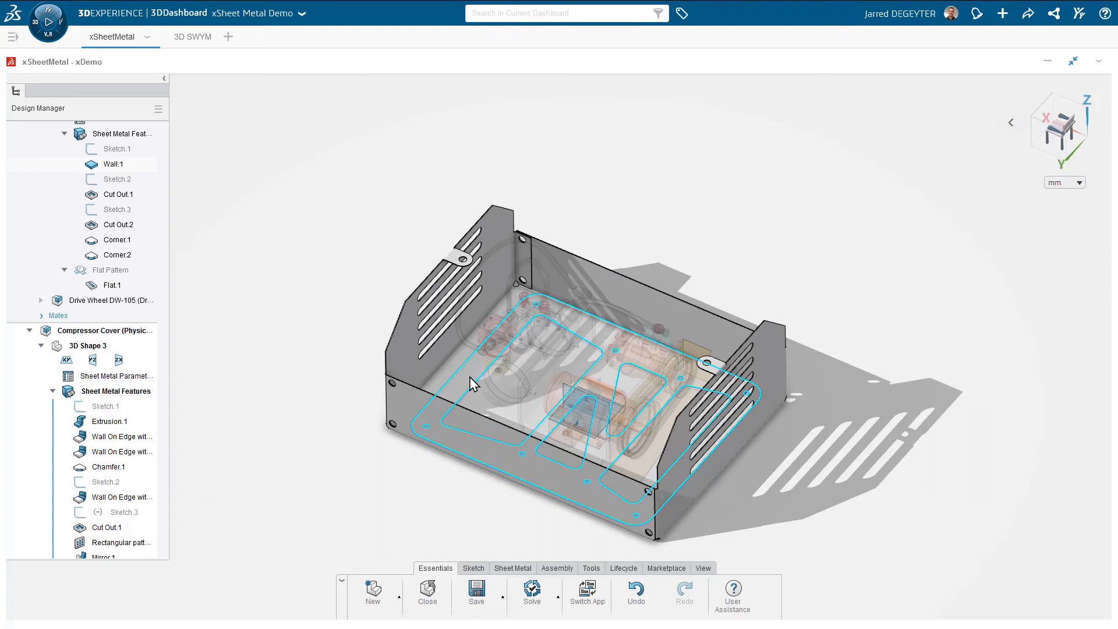
{"action": "middle_click_drag", "start_coordinate": [475, 385], "coordinate": [723, 436]}
Reactivate the top-level Compressor Enclosure assembly and save it.
{"action": "scroll", "coordinate": [83, 282], "scroll_direction": "up", "scroll_amount": 10}
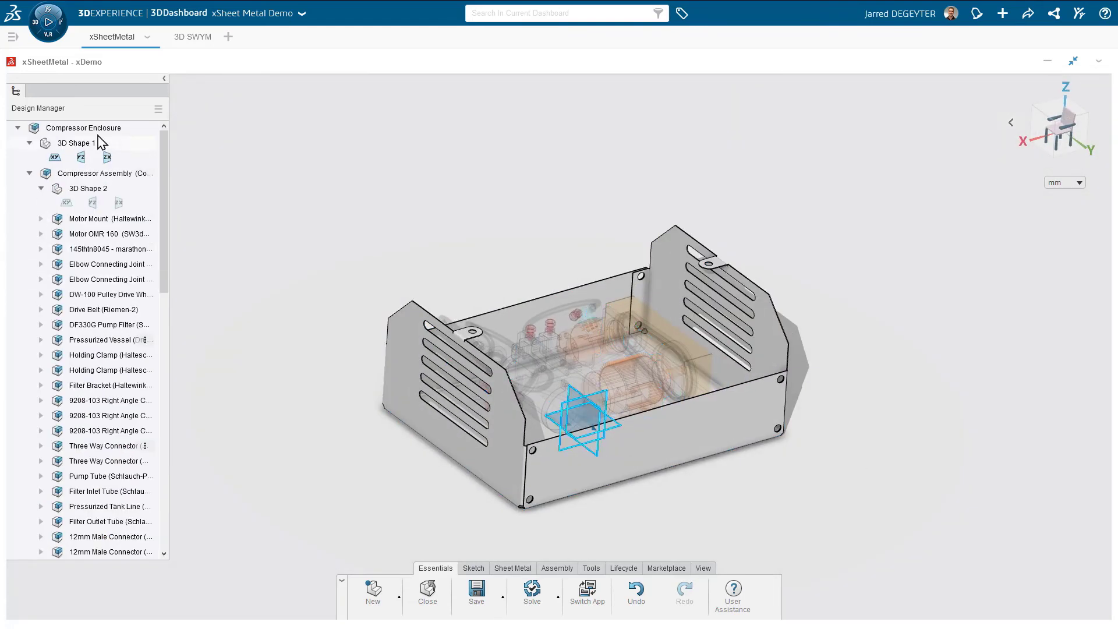
{"action": "double_click", "coordinate": [97, 130]}
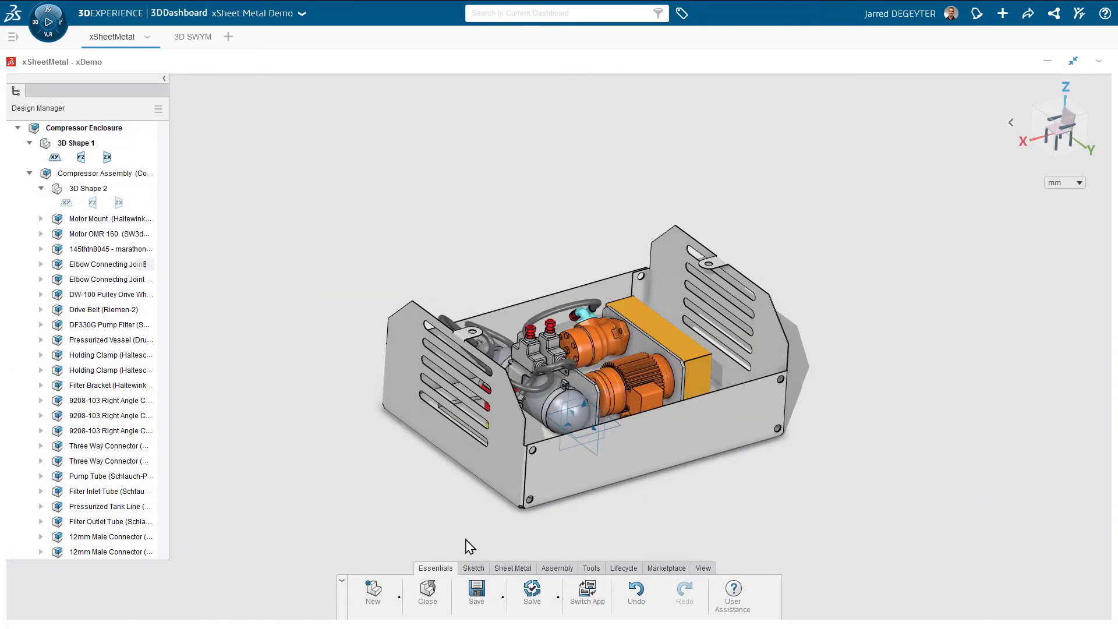
{"action": "left_click", "coordinate": [480, 598]}
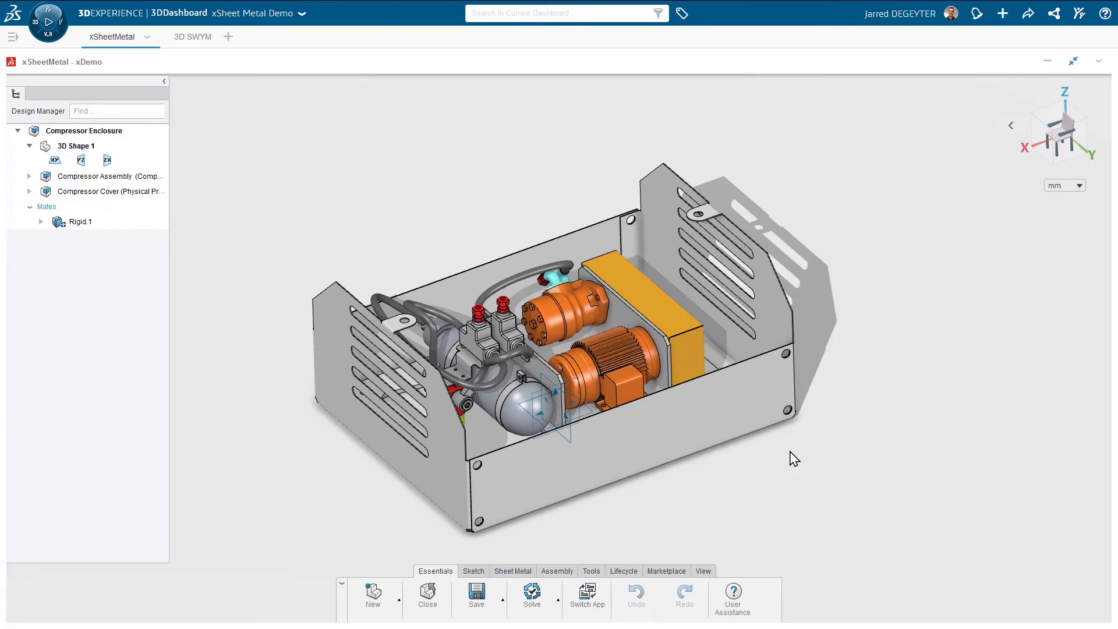
Share the Compressor Enclosure as an editable 3D model, publishing it as a Post in the Demo community with the description "Please review Compressor Cover.".
{"action": "left_click", "coordinate": [591, 571]}
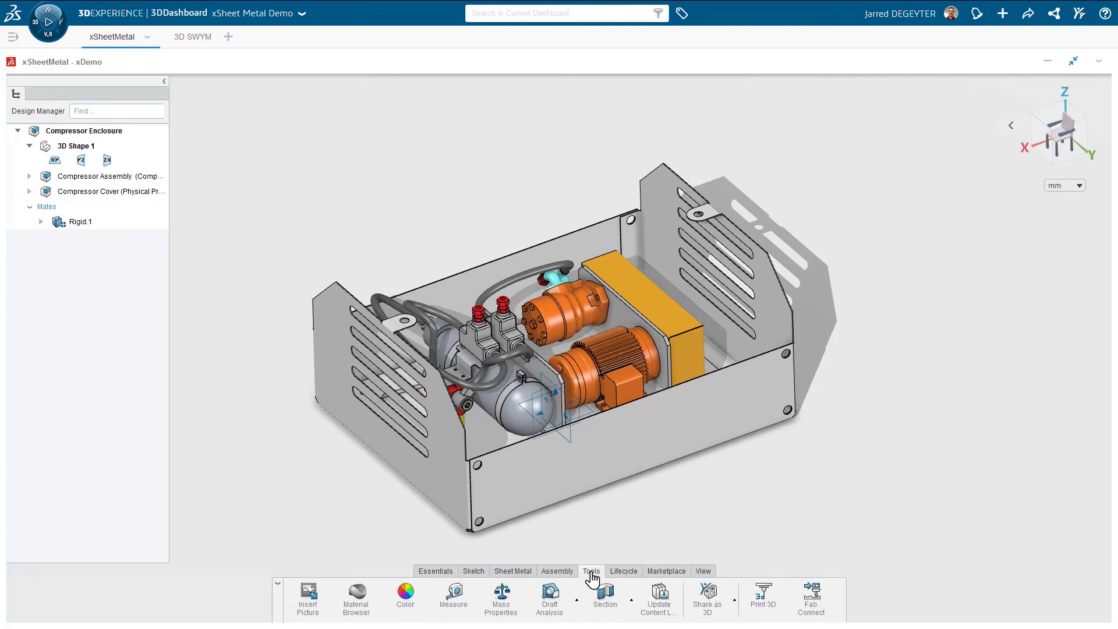
{"action": "left_click", "coordinate": [709, 604]}
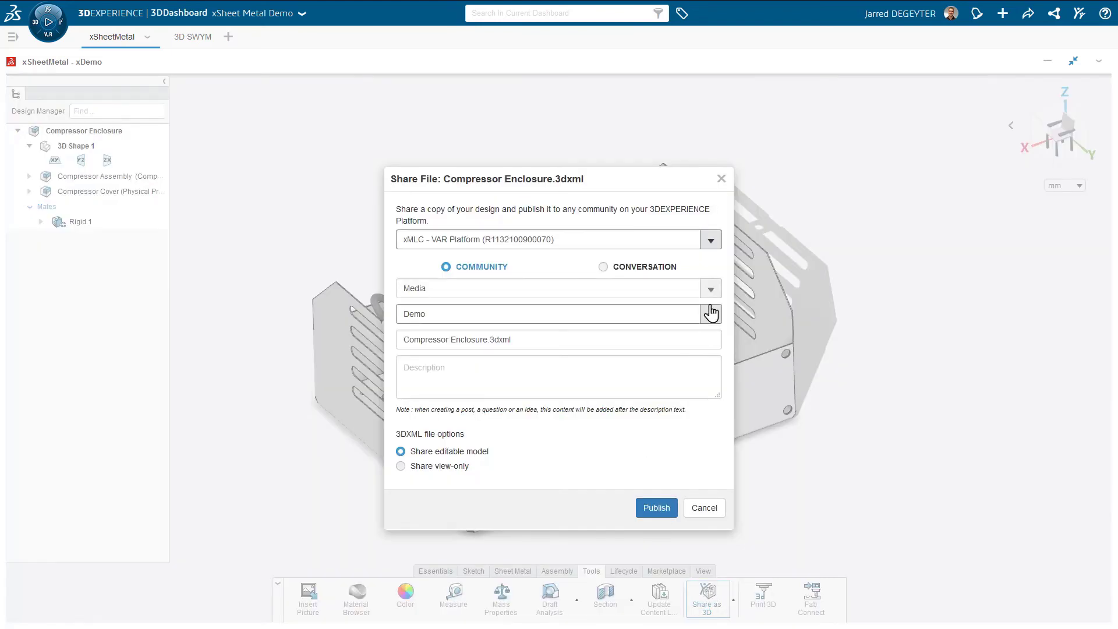
{"action": "left_click", "coordinate": [715, 295]}
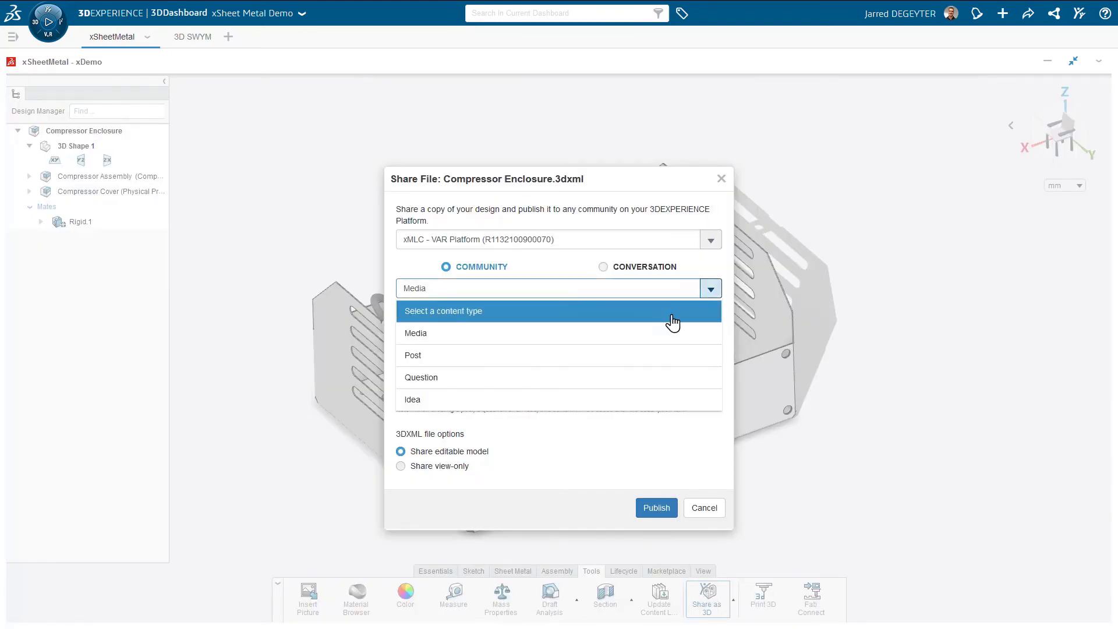
{"action": "left_click", "coordinate": [568, 358]}
{"action": "left_click", "coordinate": [474, 371]}
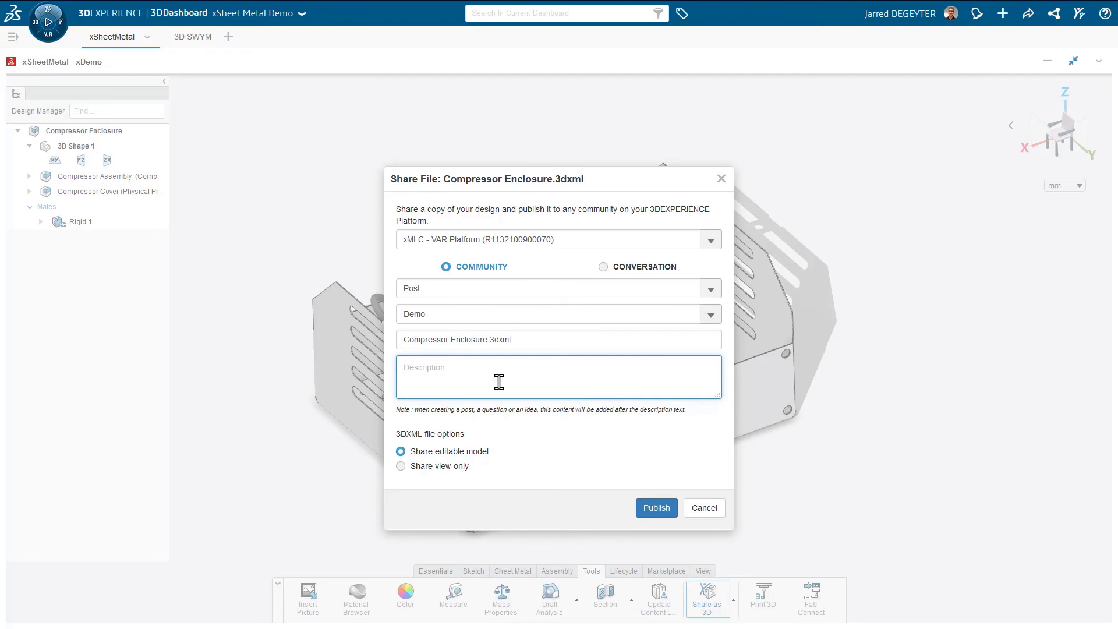
{"action": "type", "text": "Please review Compressor Cover."}
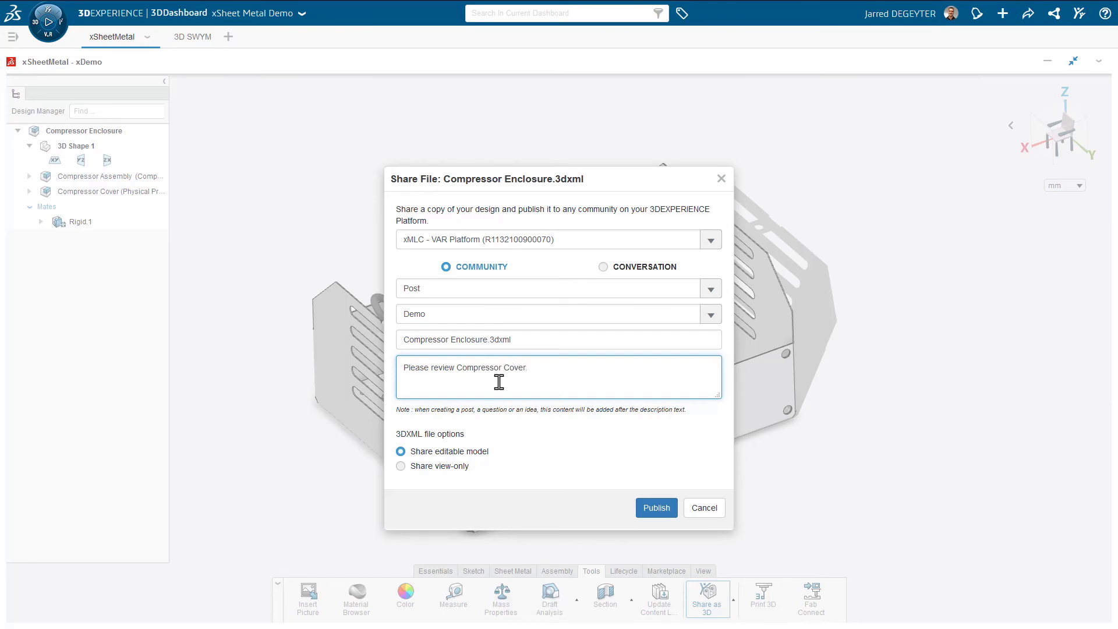
{"action": "left_click", "coordinate": [652, 507]}
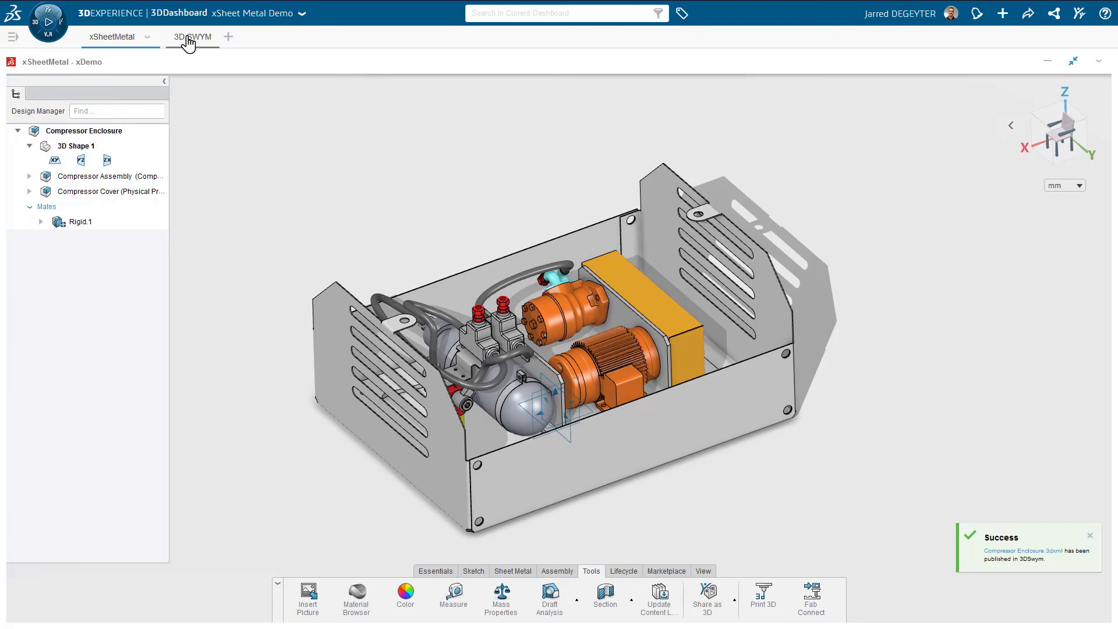
Switch to 3DSwym and open the 3D model in the new Compressor Enclosure.3dxml post of the Demo community.
{"action": "left_click", "coordinate": [188, 41]}
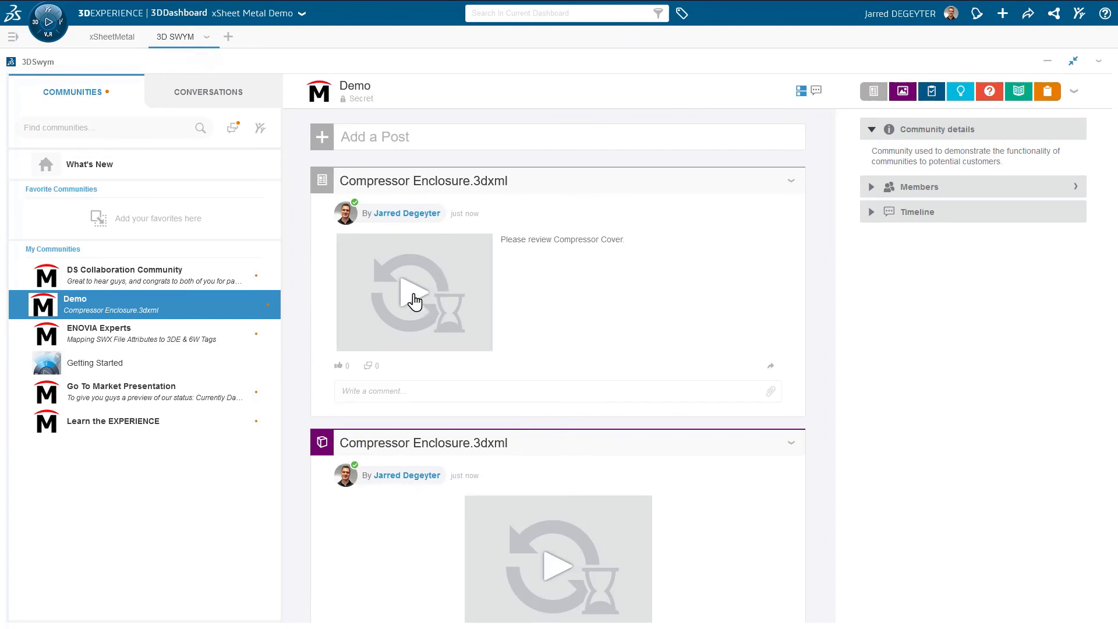
{"action": "left_click", "coordinate": [414, 301]}
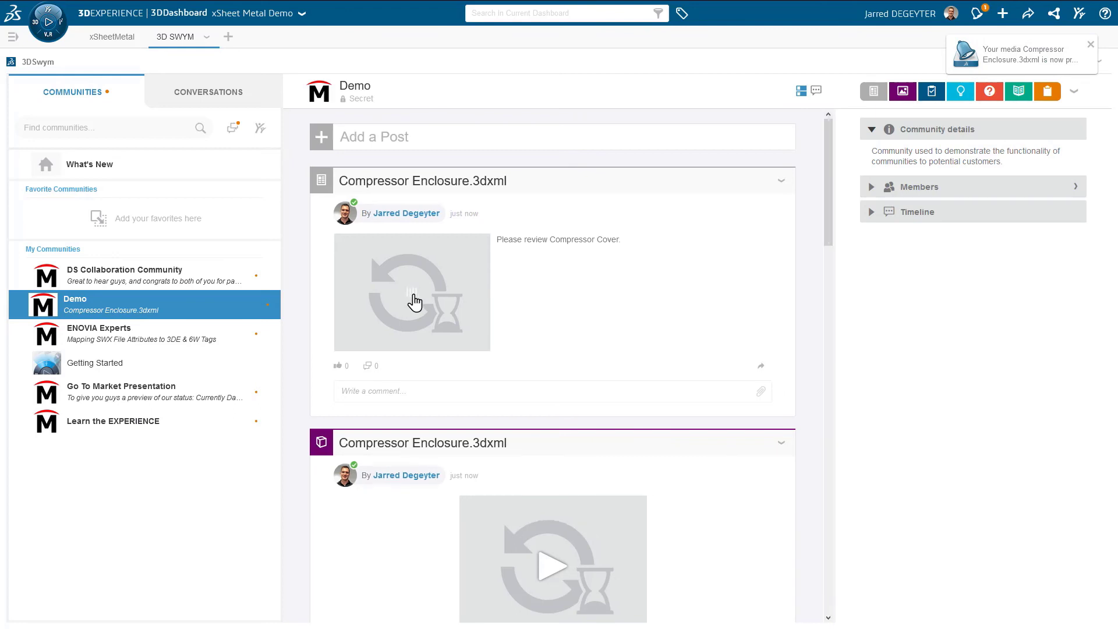
{"action": "left_click", "coordinate": [414, 302]}
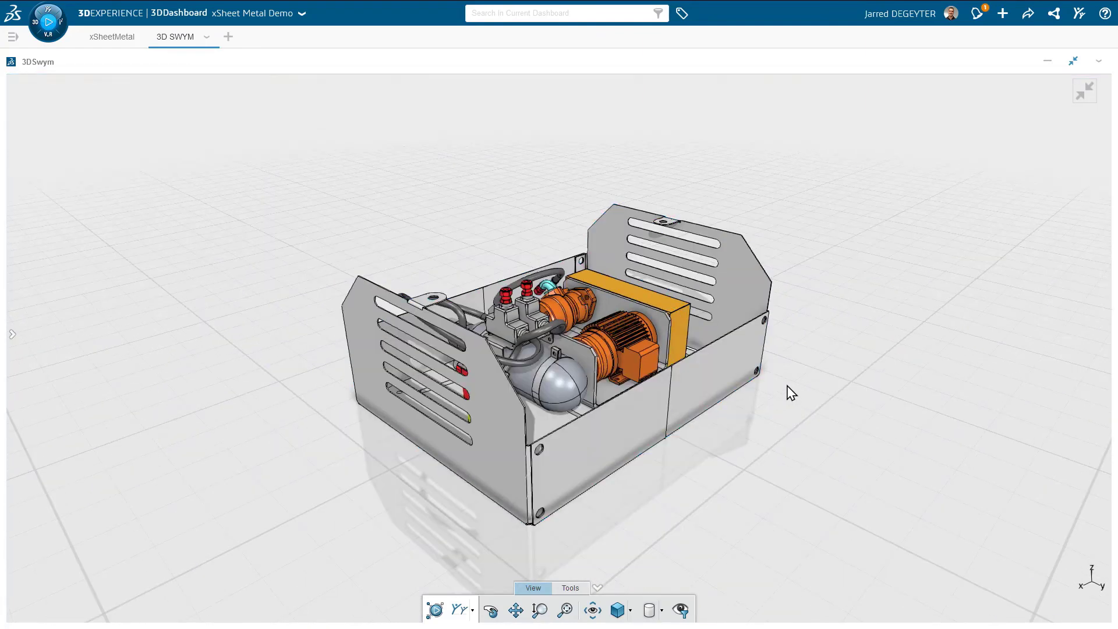
{"action": "mouse_move", "coordinate": [788, 390]}
{"action": "left_mouse_down"}
{"action": "mouse_move", "coordinate": [767, 366]}
{"action": "mouse_move", "coordinate": [731, 362]}
{"action": "mouse_move", "coordinate": [572, 375]}
{"action": "mouse_move", "coordinate": [794, 392]}
{"action": "mouse_move", "coordinate": [787, 404]}
{"action": "left_mouse_up"}
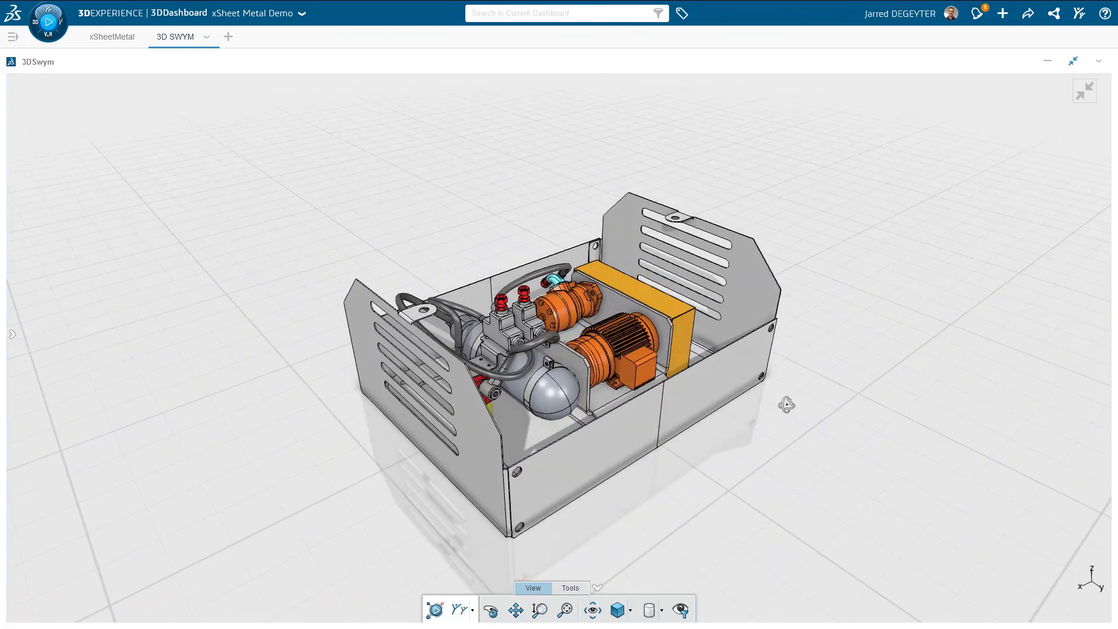
Measure the minimum distance between the cover's long front wall and the opposite rear wall.
{"action": "left_click", "coordinate": [573, 590]}
{"action": "left_click", "coordinate": [572, 608]}
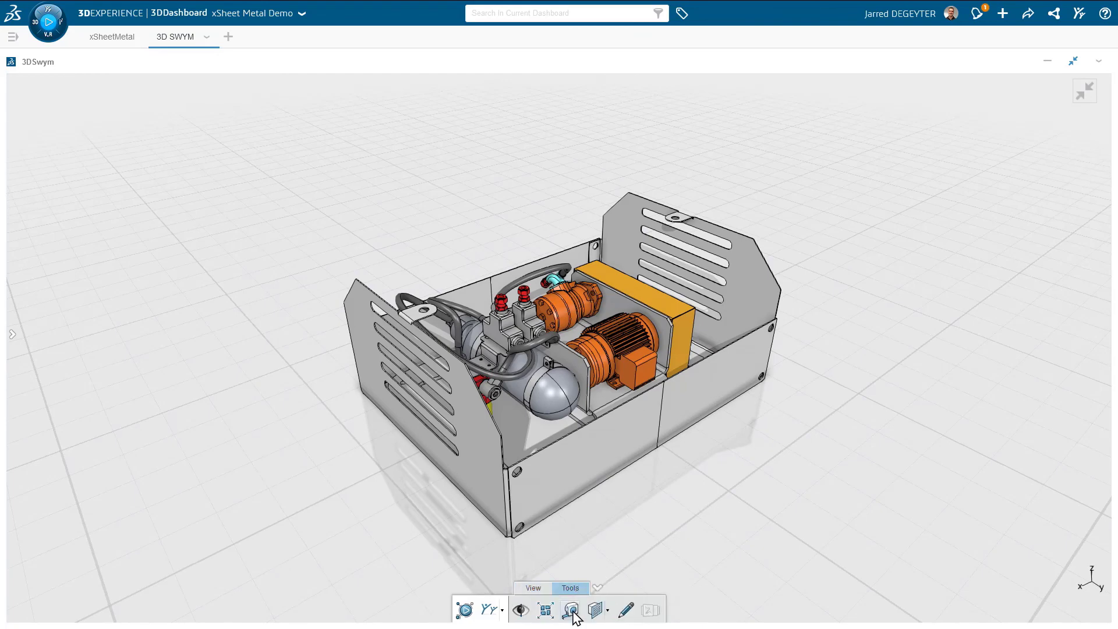
{"action": "left_click", "coordinate": [581, 466]}
{"action": "scroll", "coordinate": [629, 452], "scroll_direction": "up", "scroll_amount": 2}
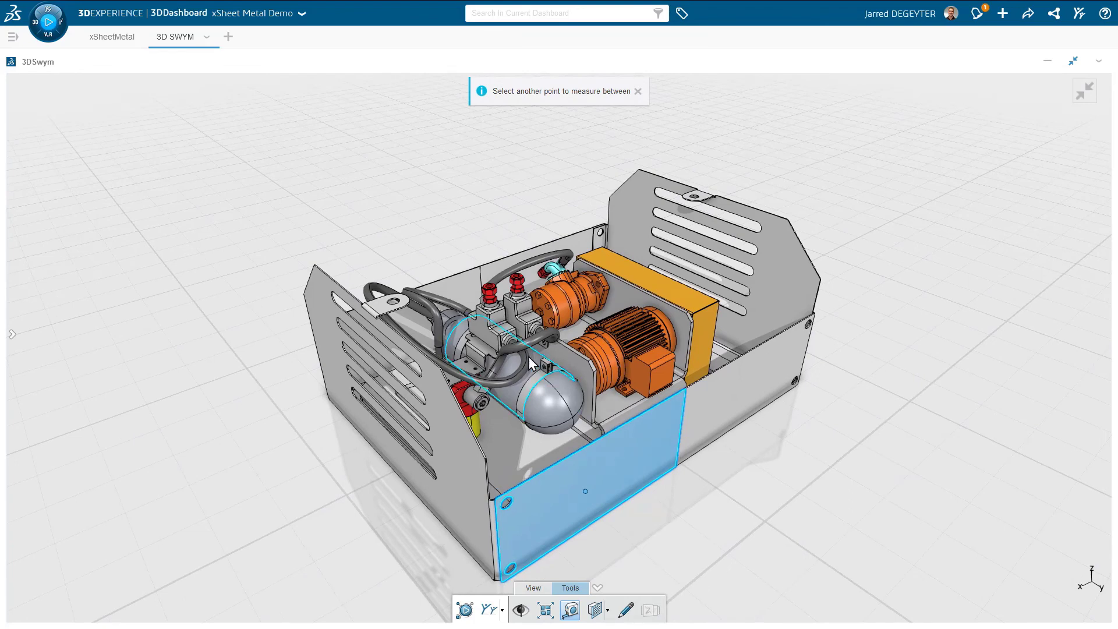
{"action": "left_click", "coordinate": [464, 291]}
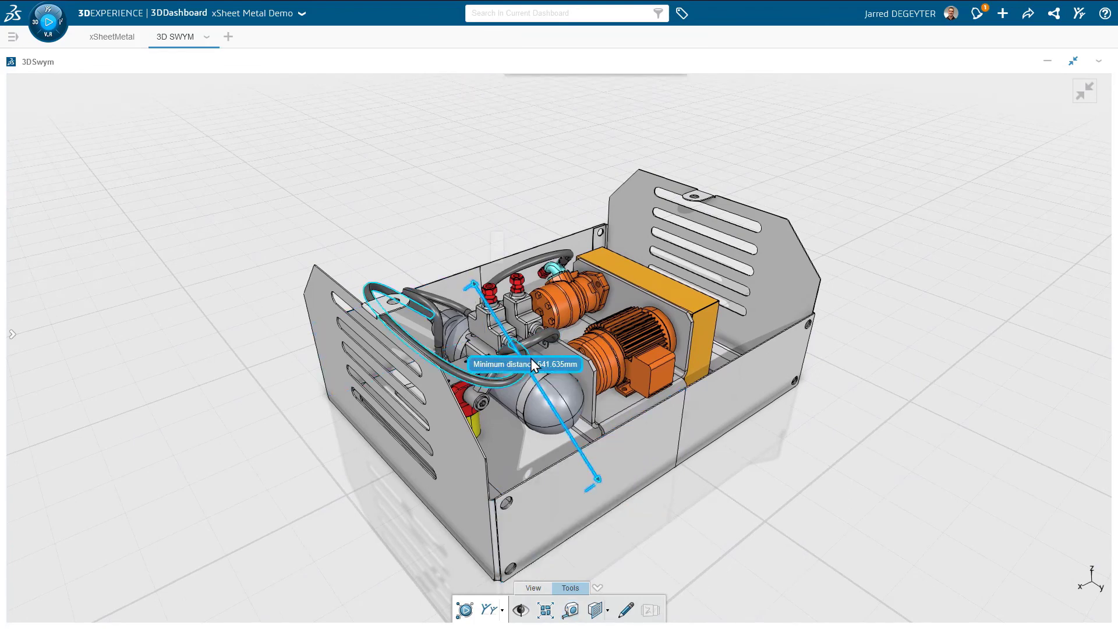
Mark up the model with a red circle around the far side panel's tab and the text "Check Tab Dimensions" beside it.
{"action": "left_click", "coordinate": [626, 610]}
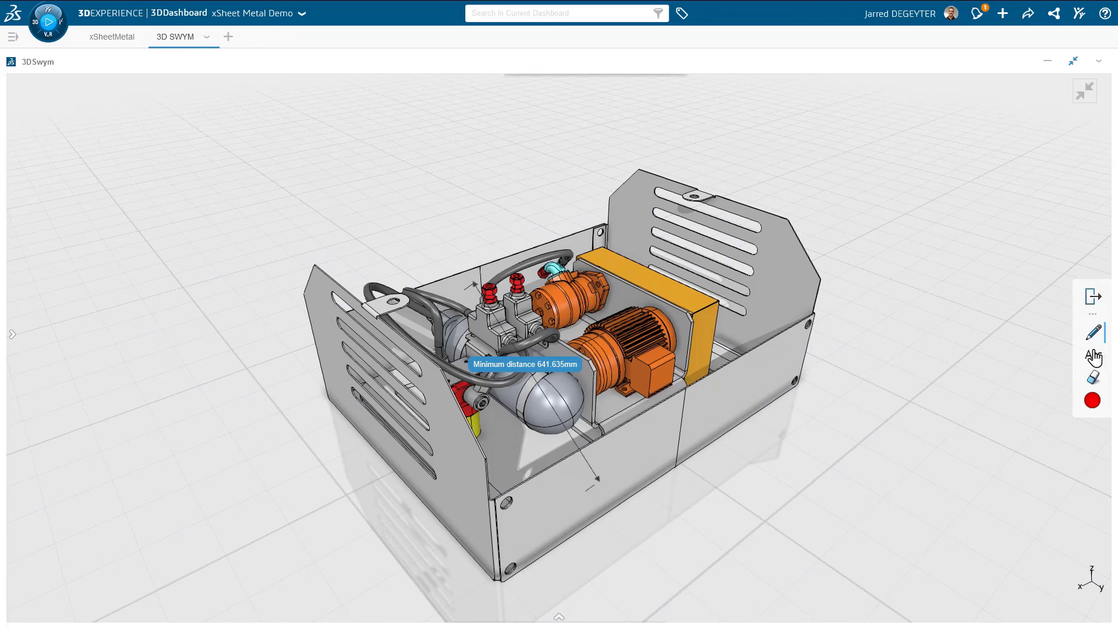
{"action": "mouse_move", "coordinate": [714, 183]}
{"action": "left_mouse_down"}
{"action": "mouse_move", "coordinate": [668, 195]}
{"action": "mouse_move", "coordinate": [722, 208]}
{"action": "mouse_move", "coordinate": [704, 182]}
{"action": "left_mouse_up"}
{"action": "left_click", "coordinate": [1092, 360]}
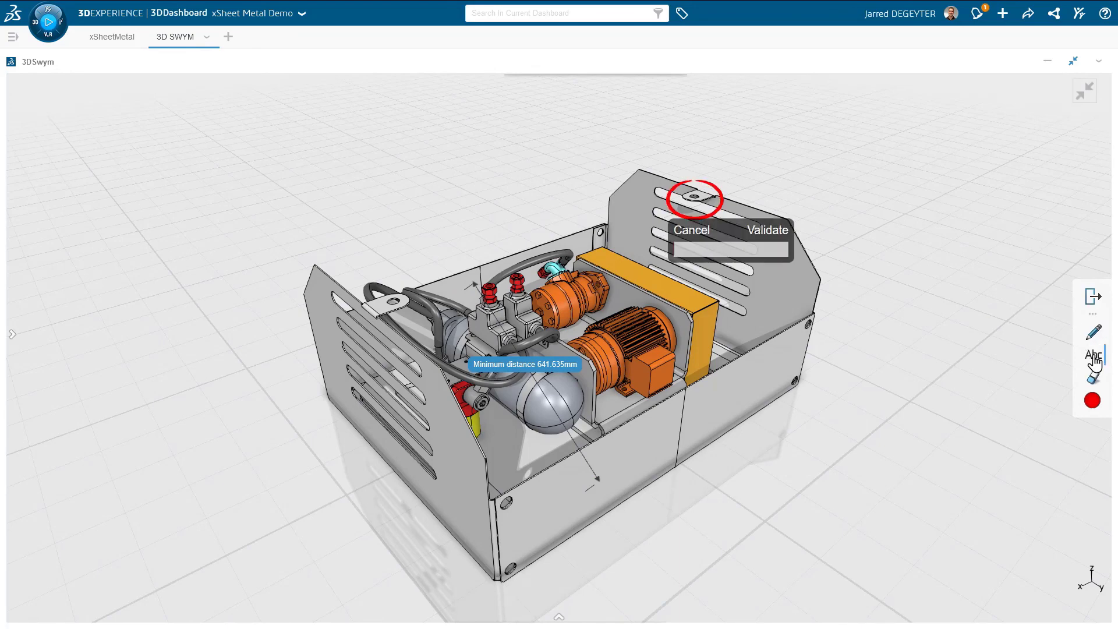
{"action": "type", "text": "Check Tab Dimensions"}
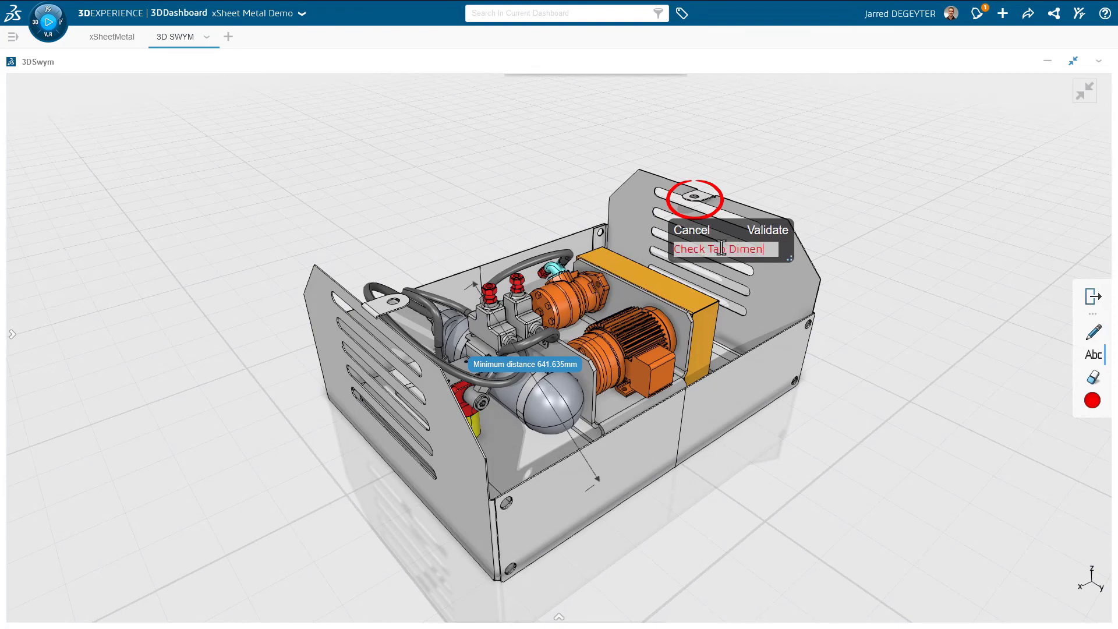
{"action": "mouse_move", "coordinate": [725, 233]}
{"action": "left_mouse_down"}
{"action": "mouse_move", "coordinate": [761, 187]}
{"action": "mouse_move", "coordinate": [793, 176]}
{"action": "left_mouse_up"}
{"action": "left_click", "coordinate": [835, 175]}
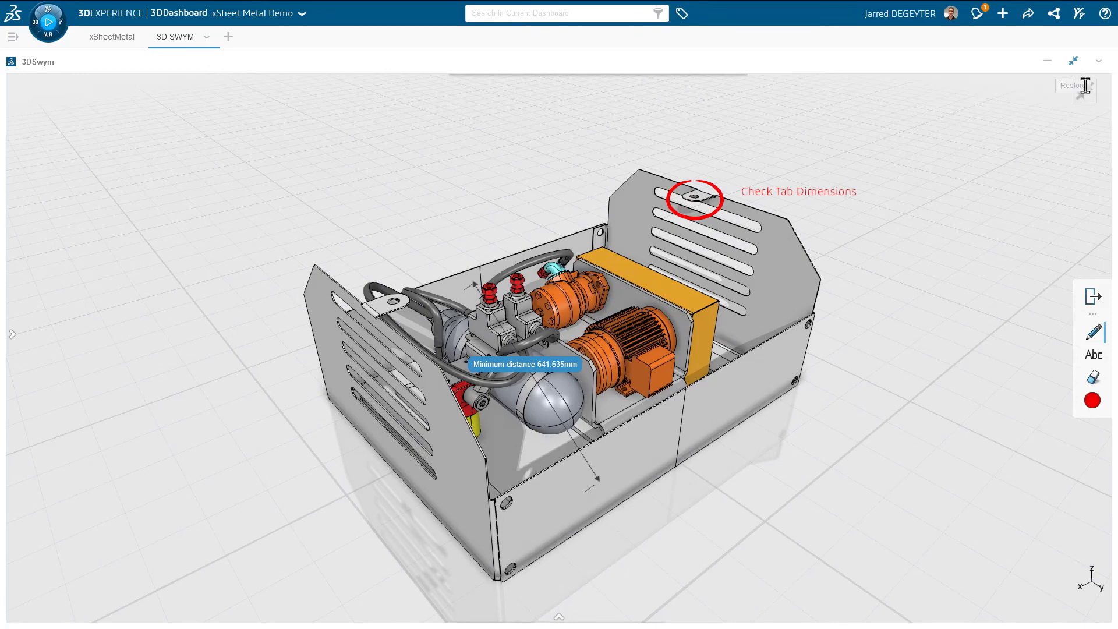
Return to the post and add the comment "I'll take a look at the tab and make modifications as needed.".
{"action": "left_click", "coordinate": [1074, 62]}
{"action": "left_click", "coordinate": [416, 409]}
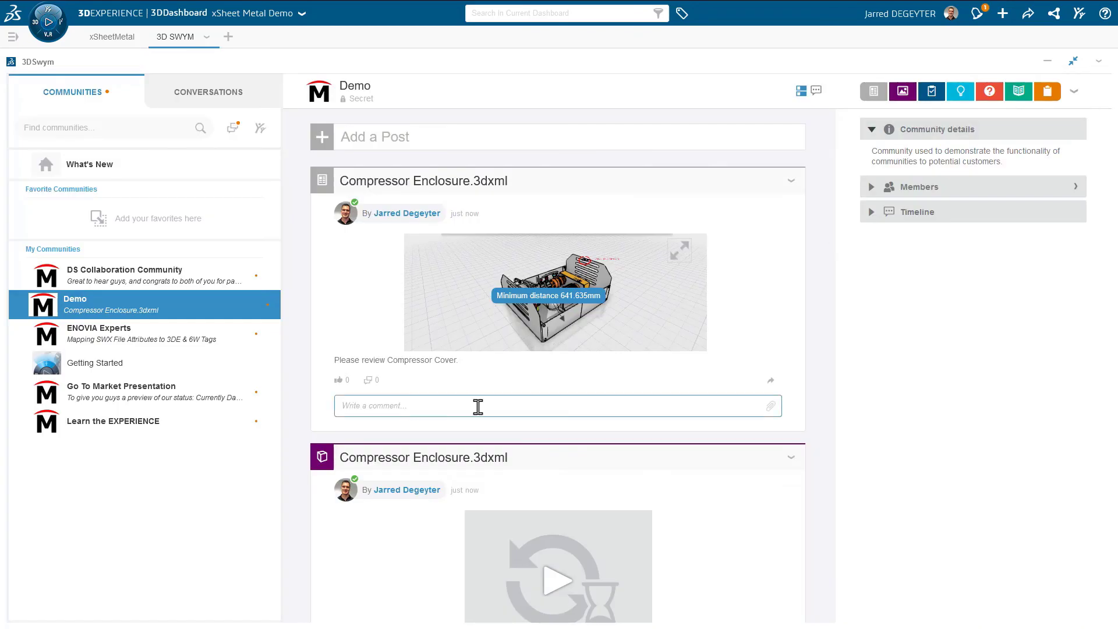
{"action": "type", "text": "I'll take a l"}
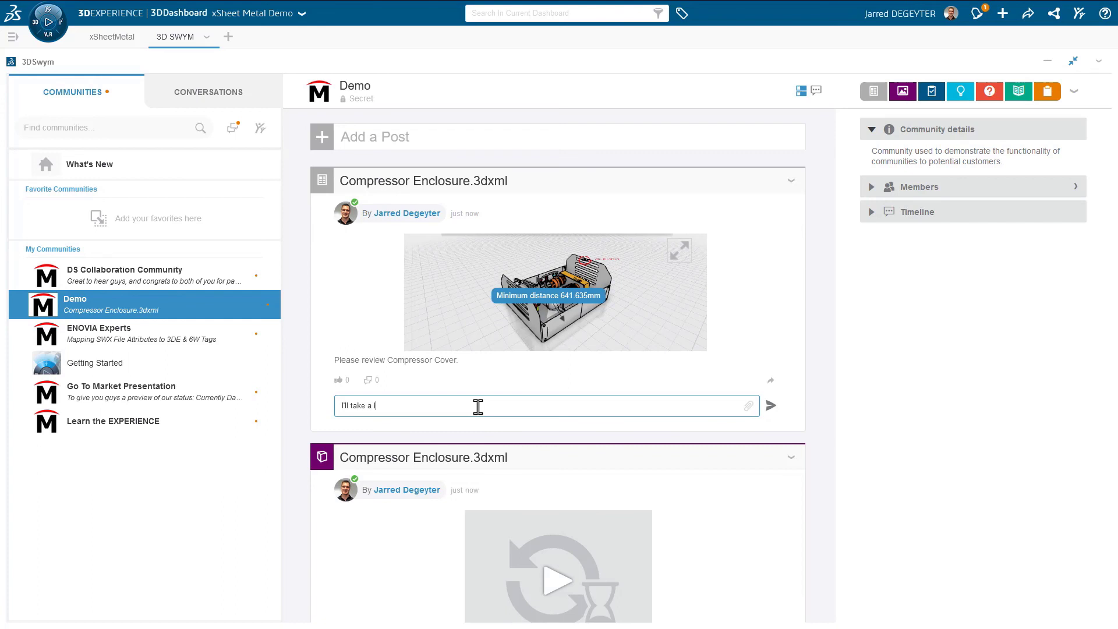
{"action": "type", "text": "ook at the tab and make modifications as needed."}
{"action": "key", "text": "Return"}
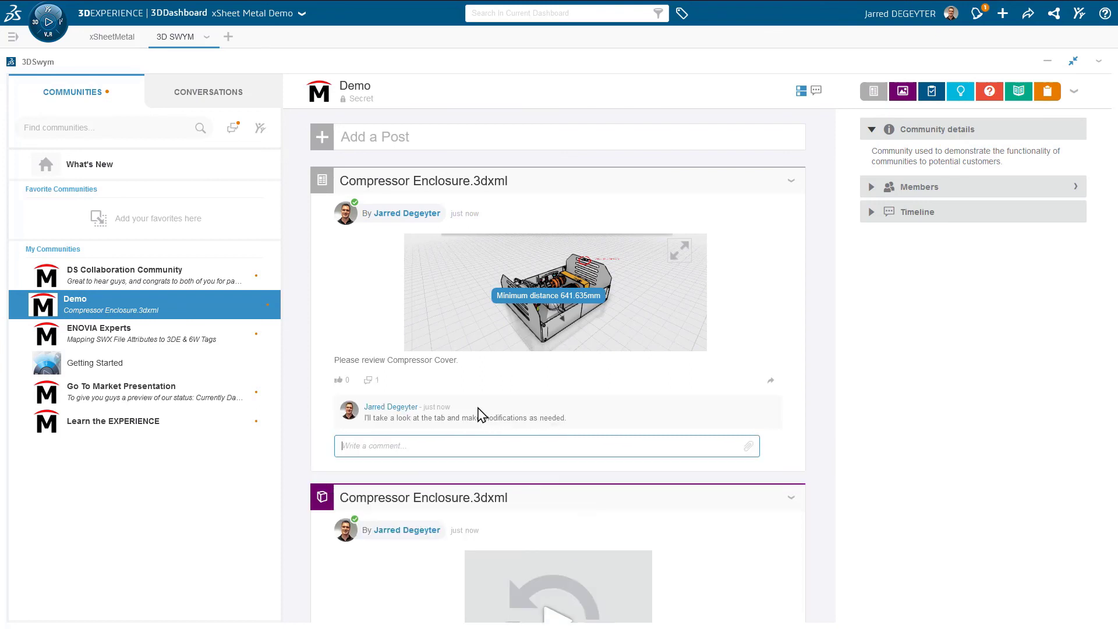